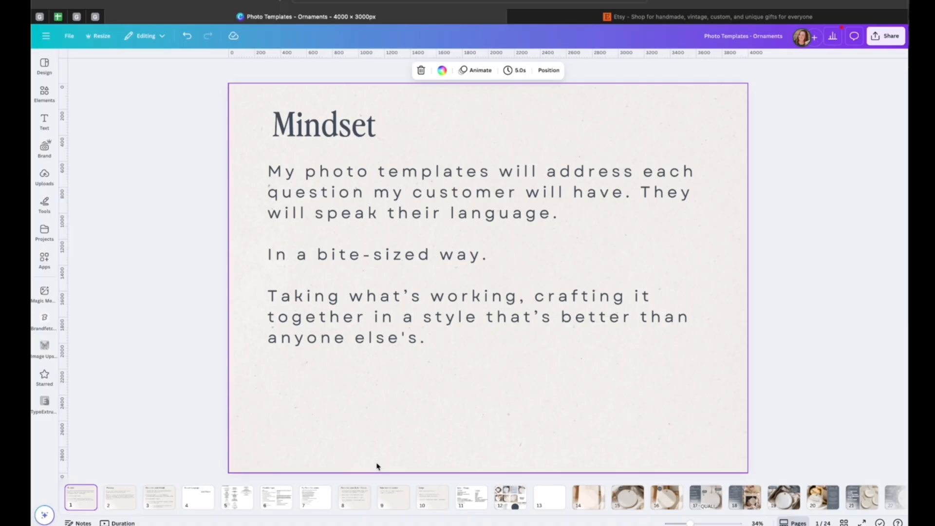
Step: Go through the first three pages of the design: Mindset, Warning and Photo Template Details
double_click(425, 252)
key(Escape)
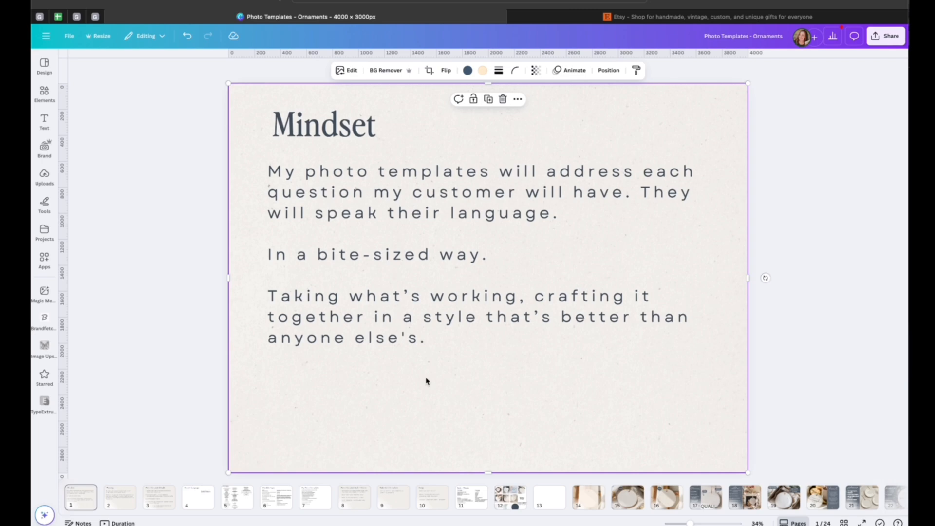
click(120, 497)
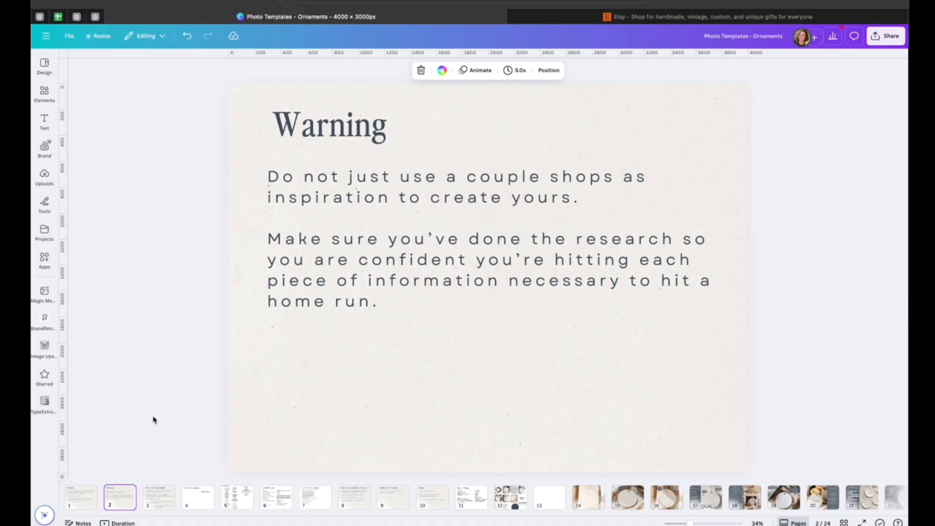
click(161, 495)
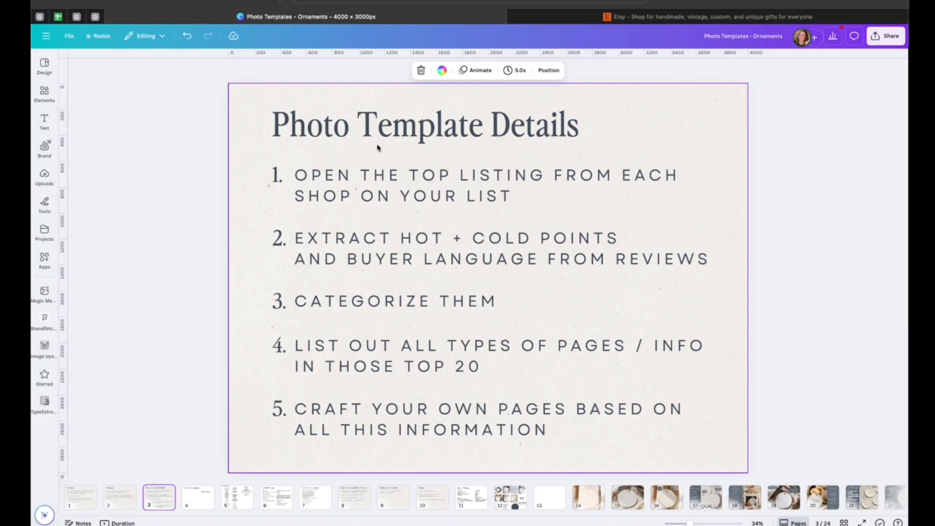
Step: Switch to the Ornament Masterlist 2025 spreadsheet and open the product links of top-selling ornaments, including Engagement, Family of Three and Letter Name, in separate tabs
click(95, 17)
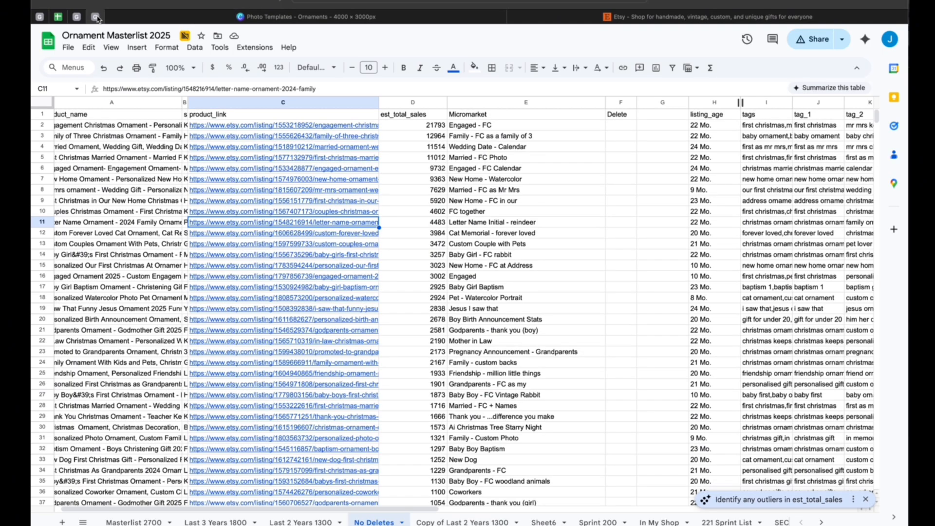
mouse_move(328, 159)
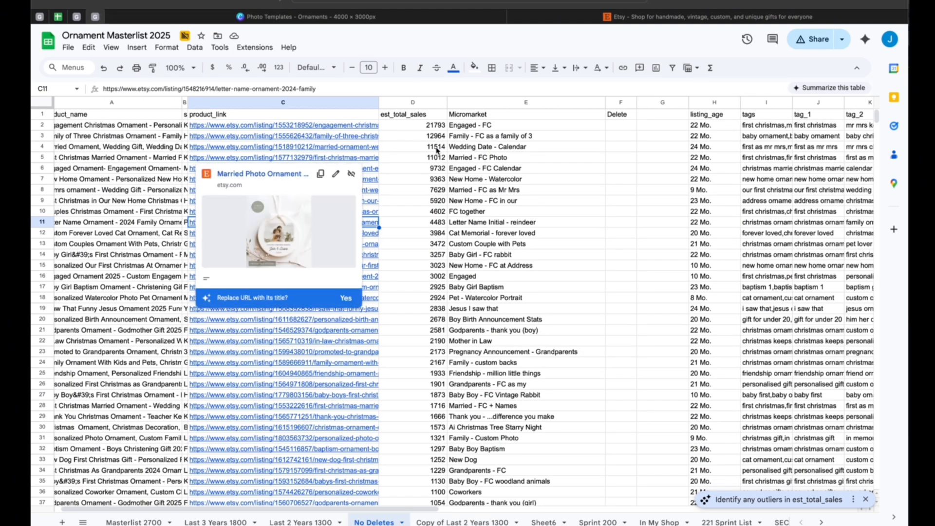
scroll(438, 146, left, 1)
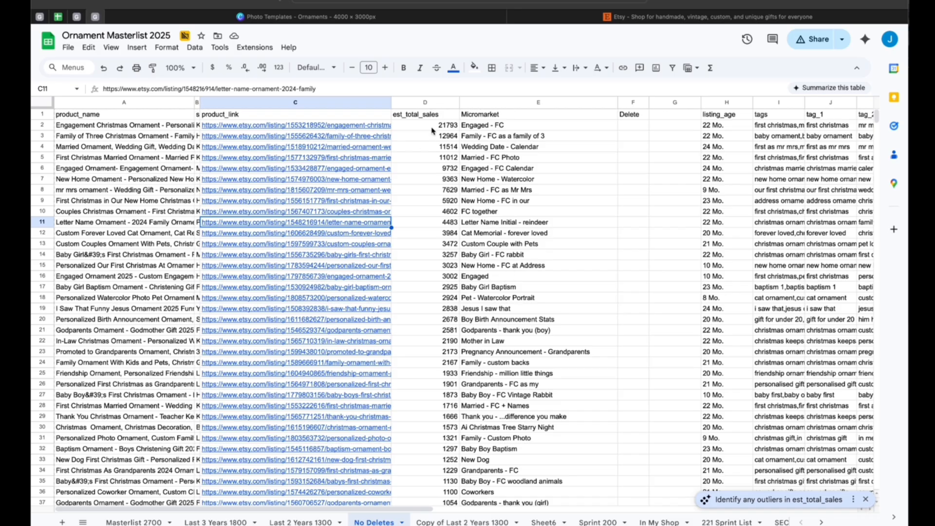
click(211, 127)
click(245, 144)
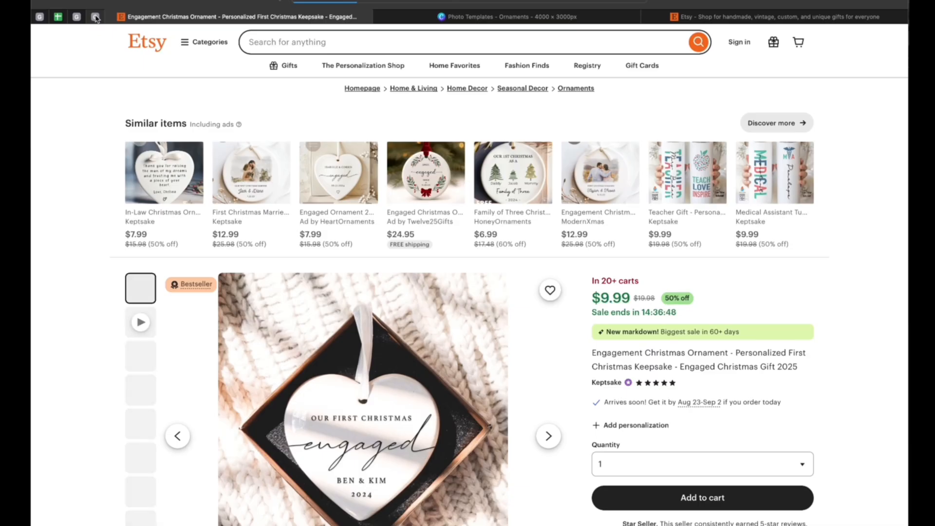
click(58, 17)
click(263, 136)
click(257, 151)
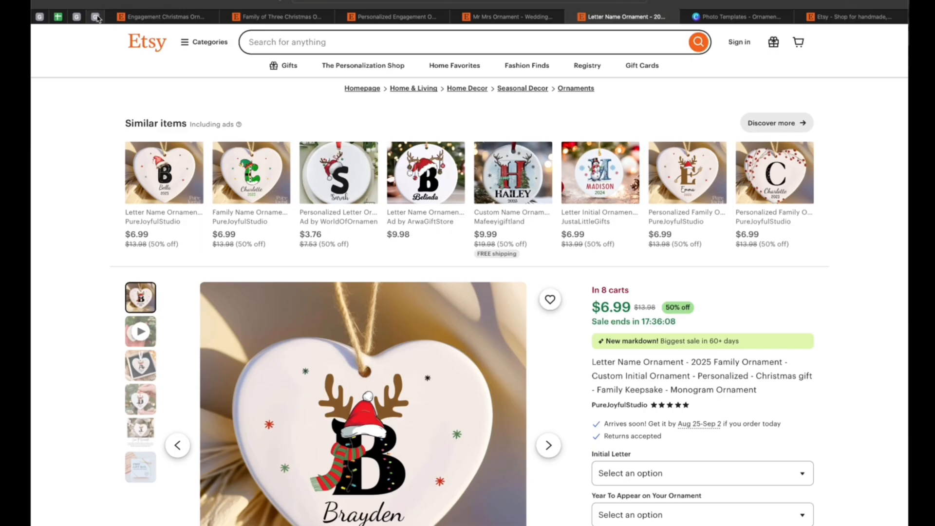
click(58, 17)
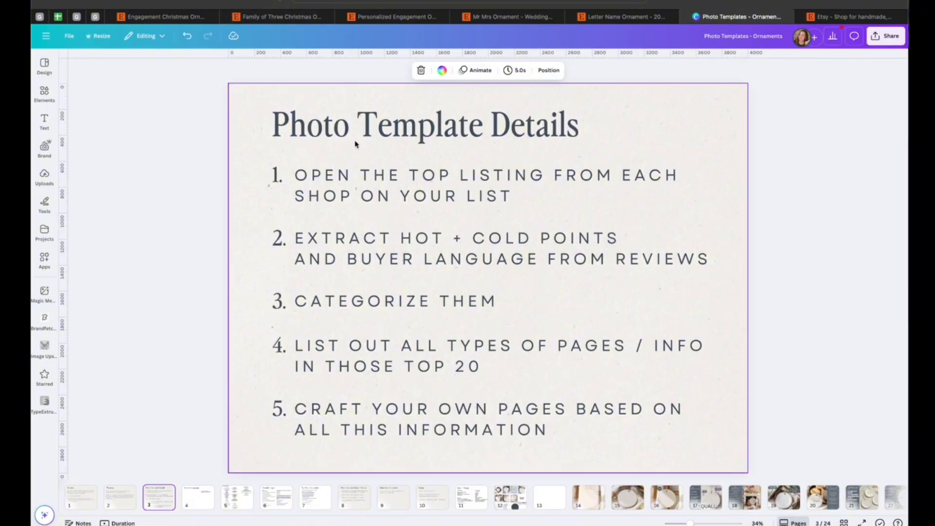
Step: On page 4 of the Canva design, list "Nice quality", "Customer service helpful" and "Easy to order" under Review Language, taken from the engagement ornament's Etsy reviews
click(199, 497)
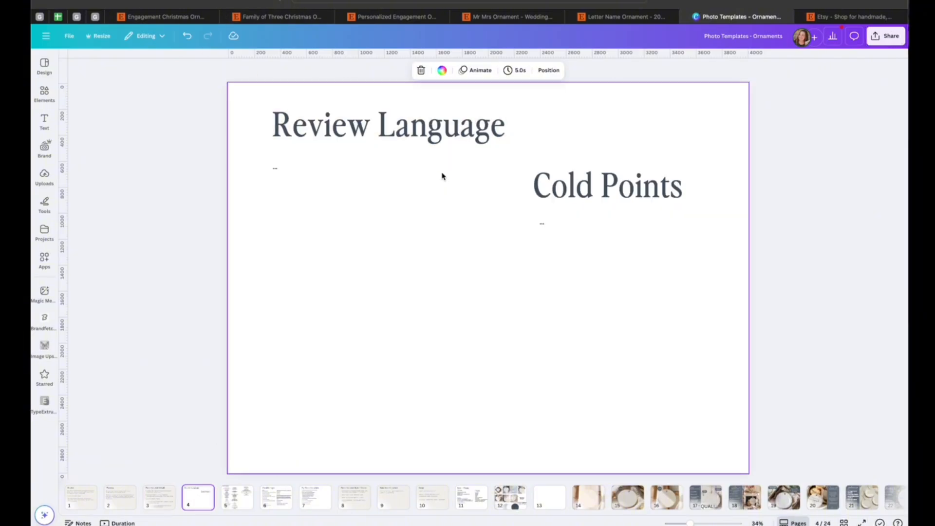
click(274, 167)
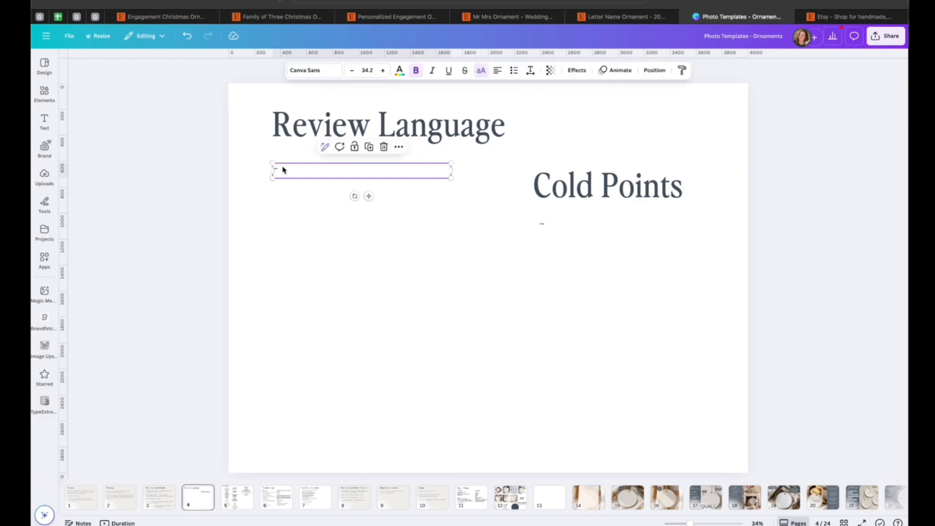
click(277, 168)
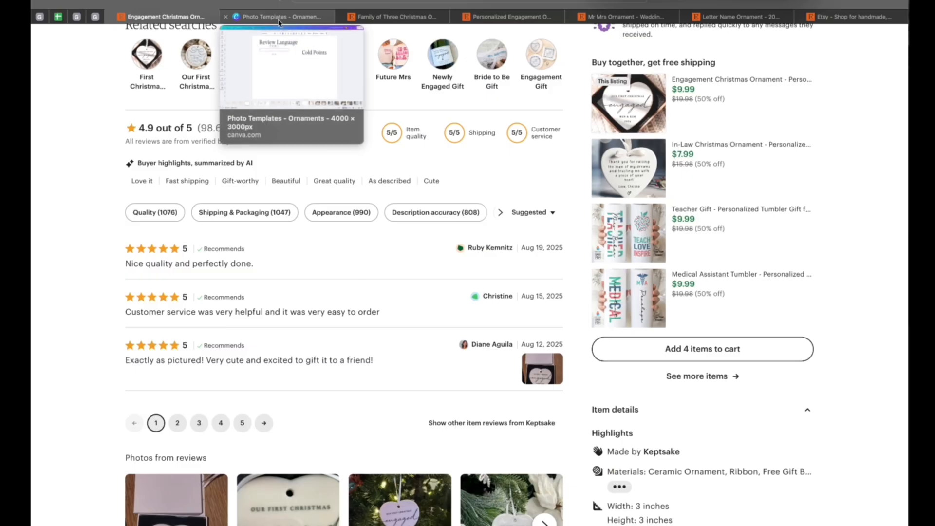
click(279, 18)
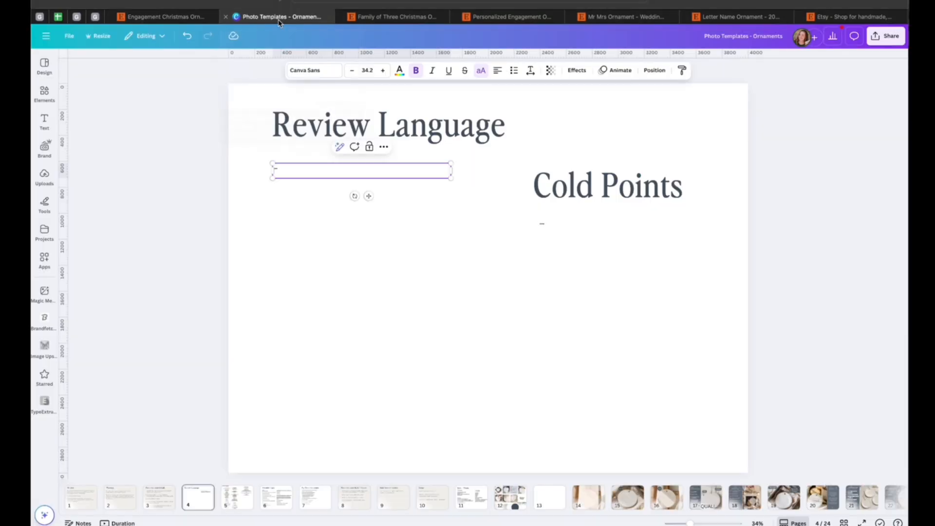
click(291, 169)
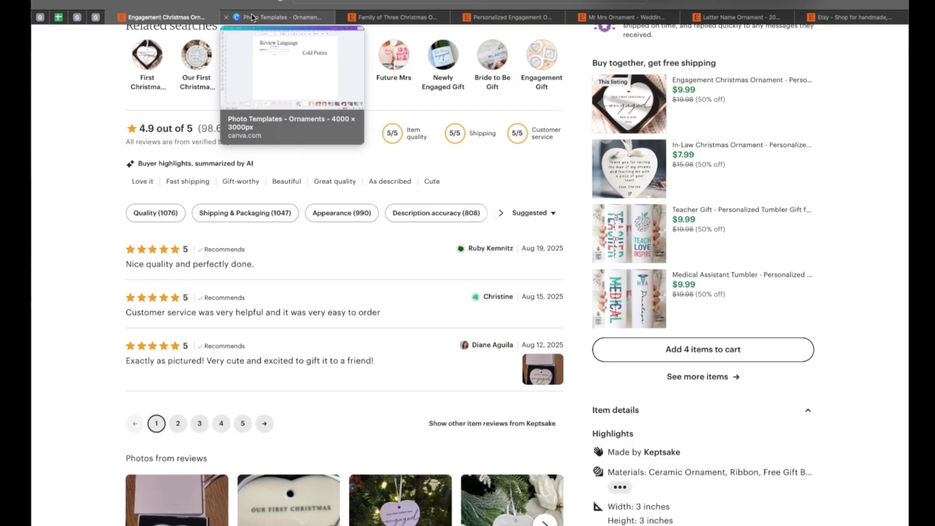
click(251, 17)
click(181, 19)
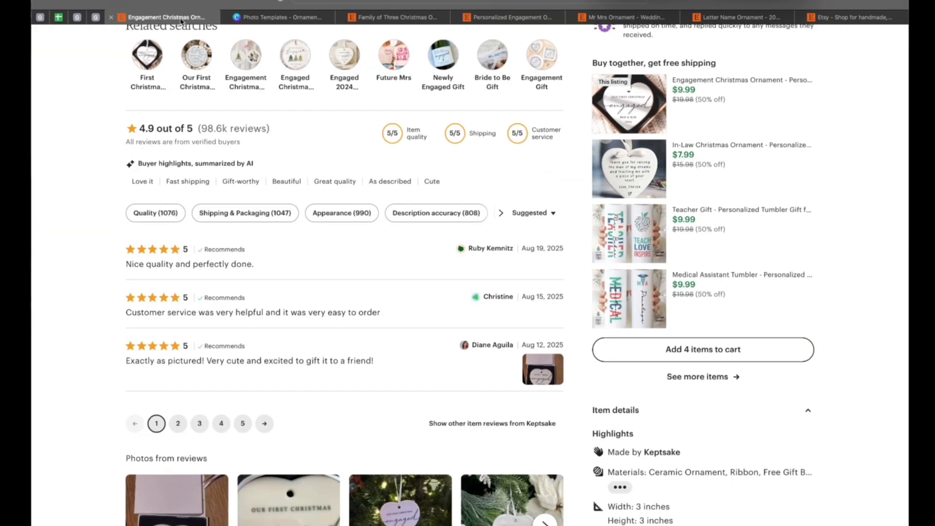
Step: Read through the second page of reviews for the engagement ornament listing
click(178, 424)
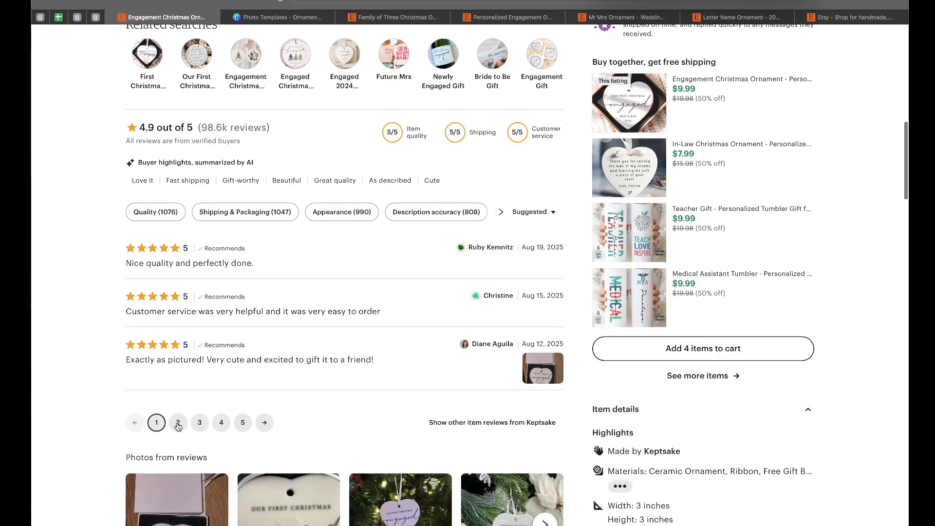
scroll(356, 246, down, 4)
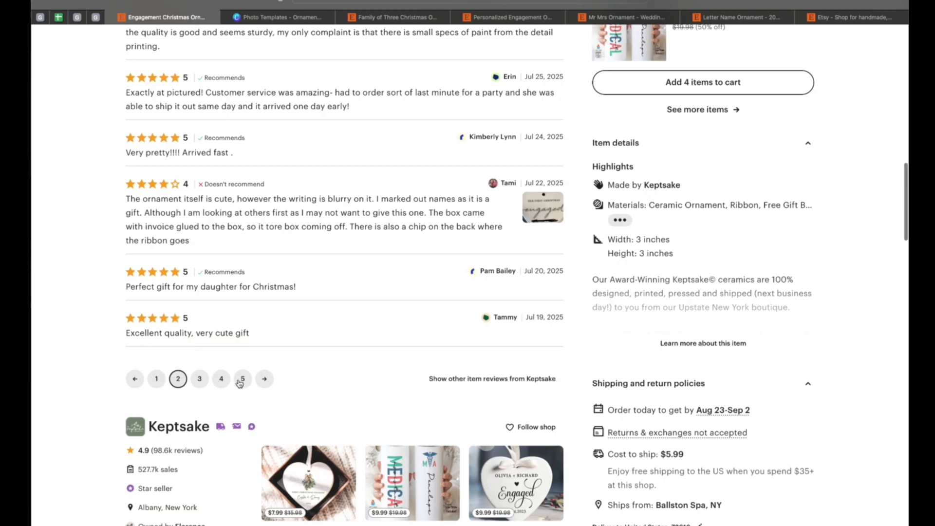
scroll(215, 382, up, 1)
scroll(215, 381, up, 3)
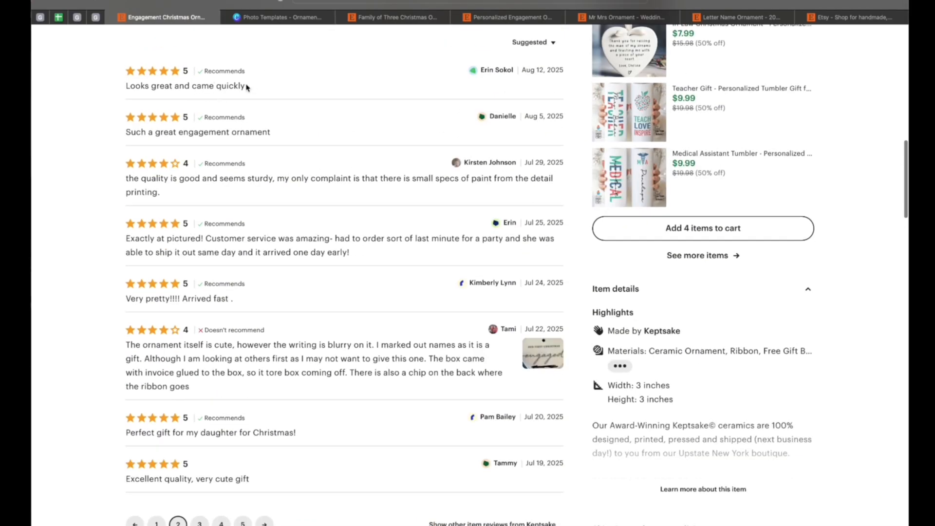
Step: Replace the placeholder under Cold Points in the Canva design with the review complaint "Small specs of paint"
click(276, 18)
click(194, 19)
click(300, 19)
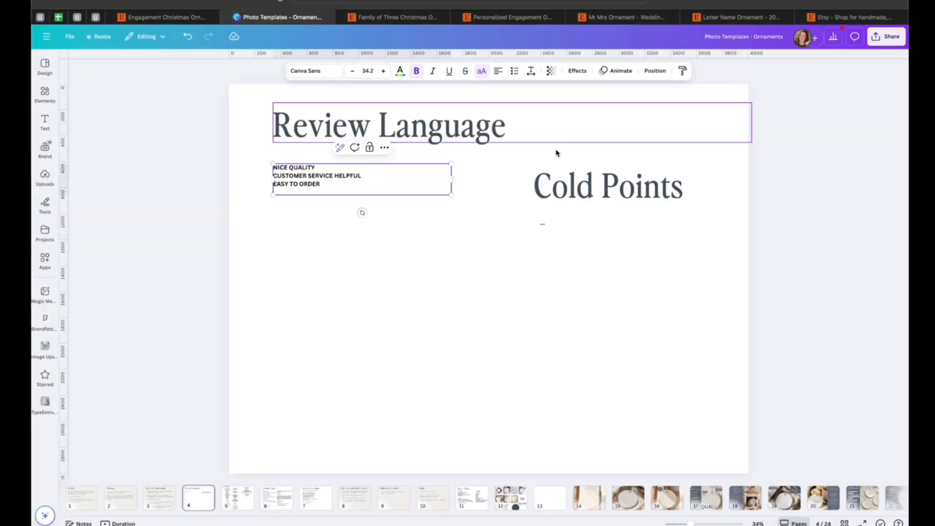
click(548, 233)
click(548, 233)
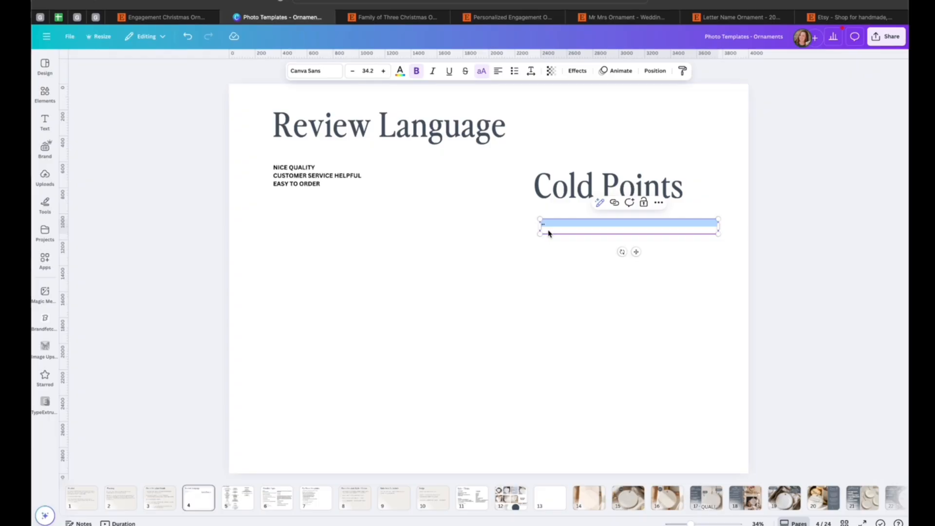
key(ctrl+shift+Tab)
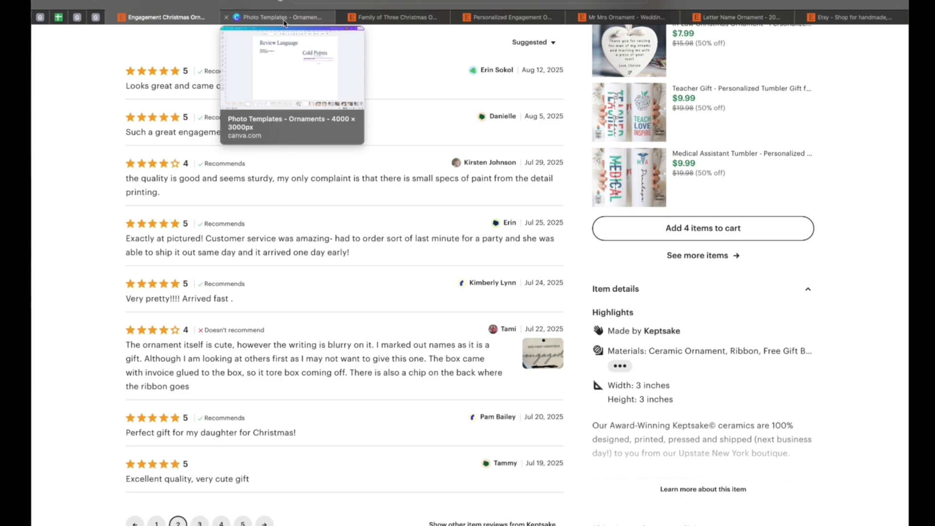
scroll(350, 336, down, 1)
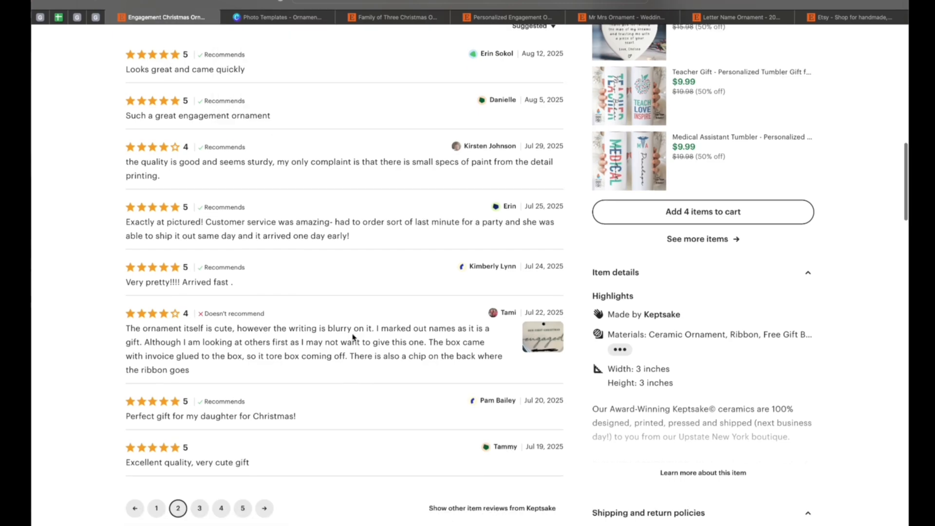
click(294, 17)
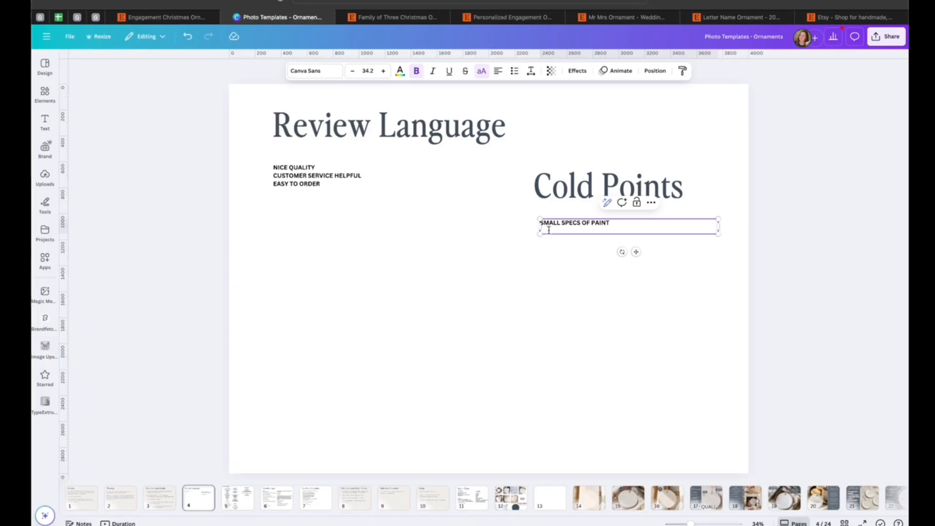
Step: Return to the engagement ornament listing on Etsy and read the third page of its reviews
key(ctrl+shift+Tab)
click(200, 494)
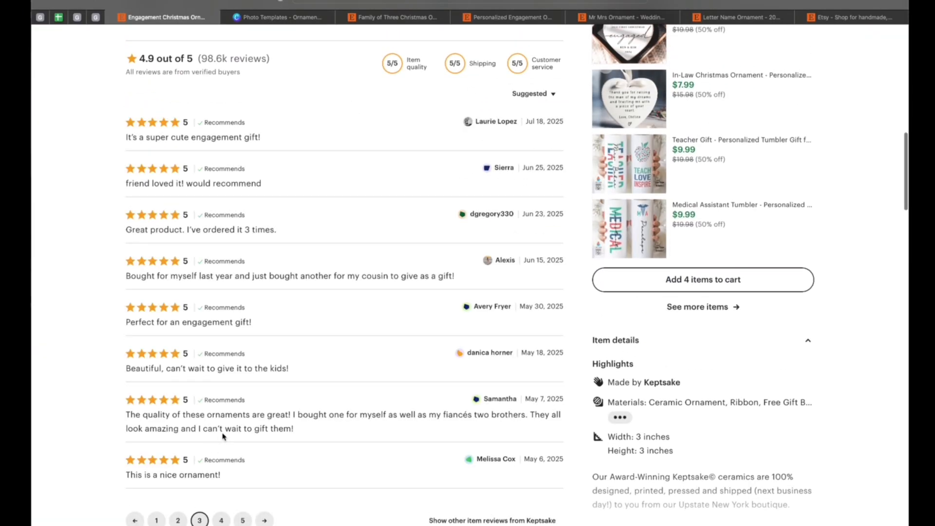
scroll(331, 398, down, 3)
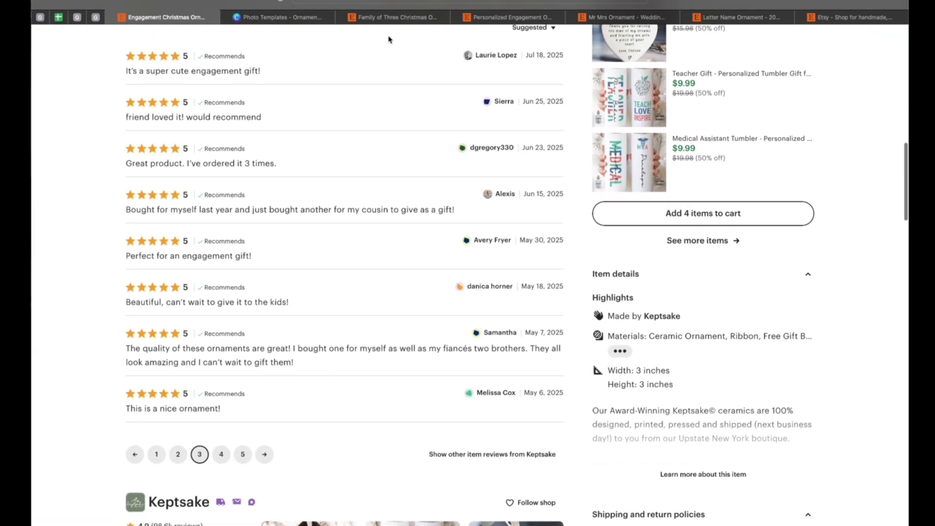
Step: Move the Family of Three ornament listing's tab directly before the Canva design's tab and find the listing's reviews
click(420, 15)
drag(404, 15, 293, 15)
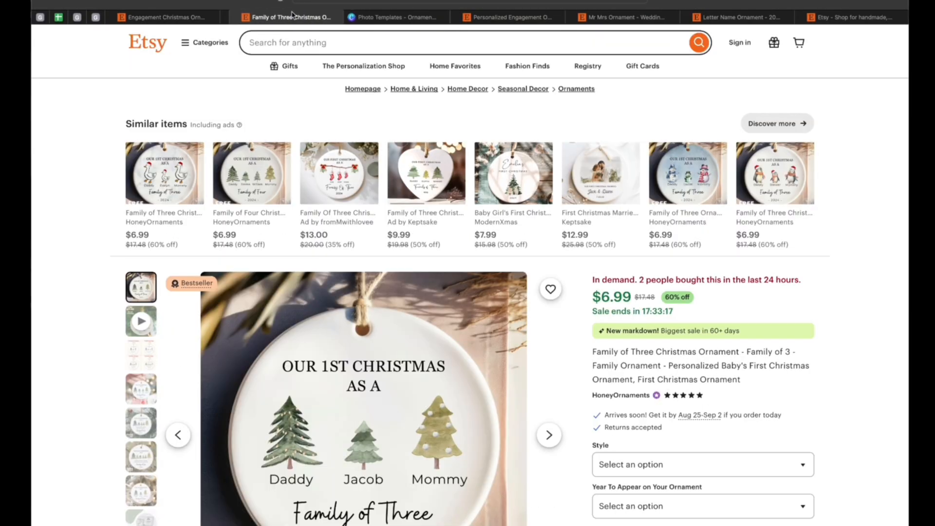
scroll(312, 256, down, 9)
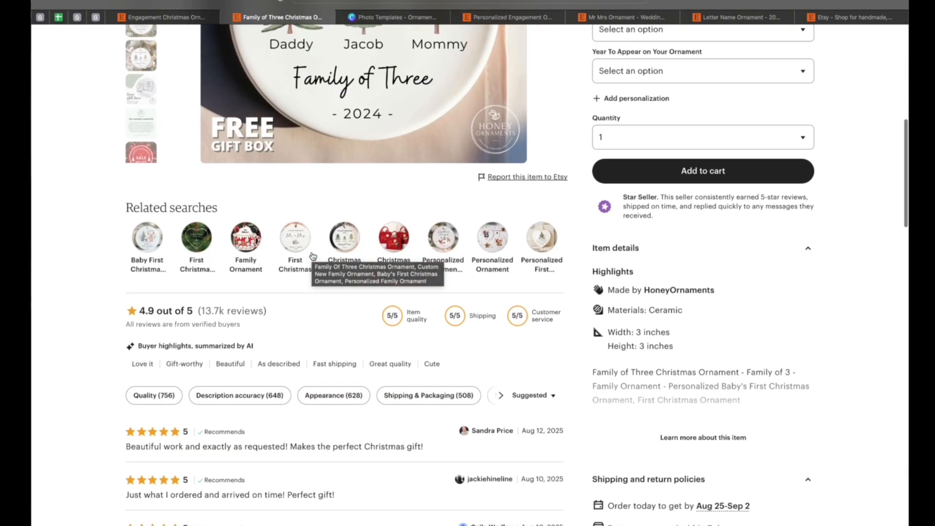
scroll(312, 255, down, 3)
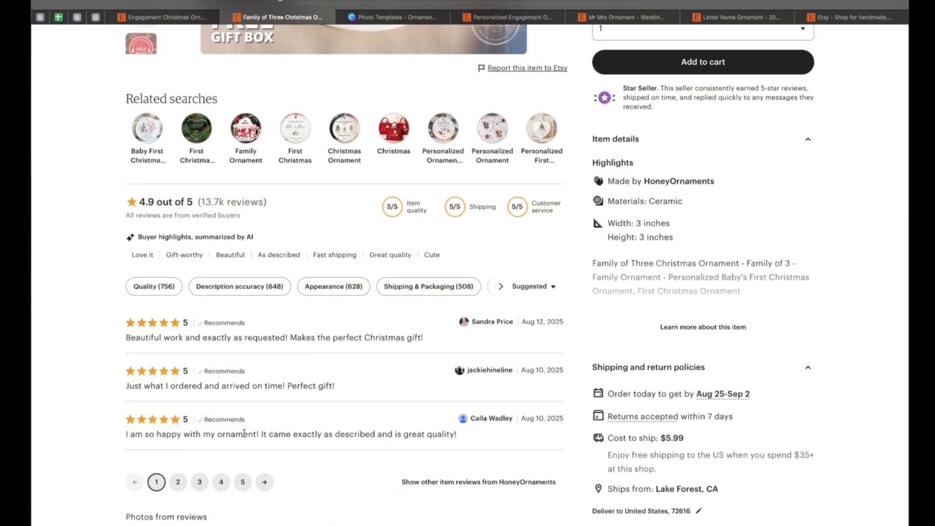
scroll(244, 433, up, 2)
scroll(219, 453, down, 2)
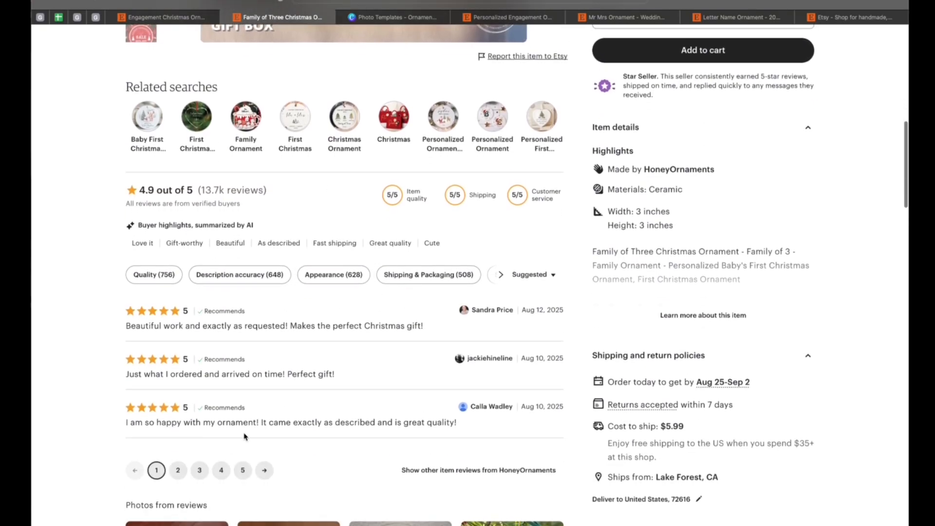
Step: Sort the Family of Three ornament's reviews by Lowest Rating and read the one-star complaints
click(197, 477)
click(532, 218)
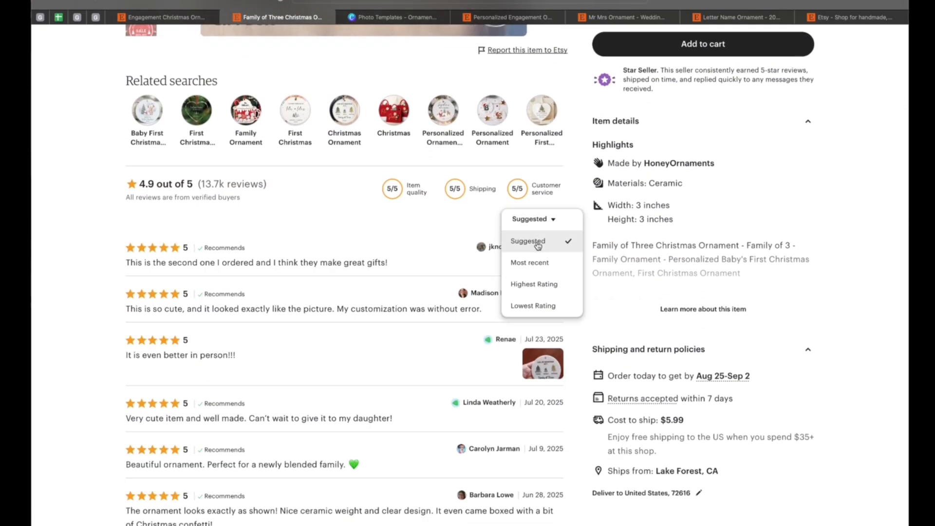
click(546, 305)
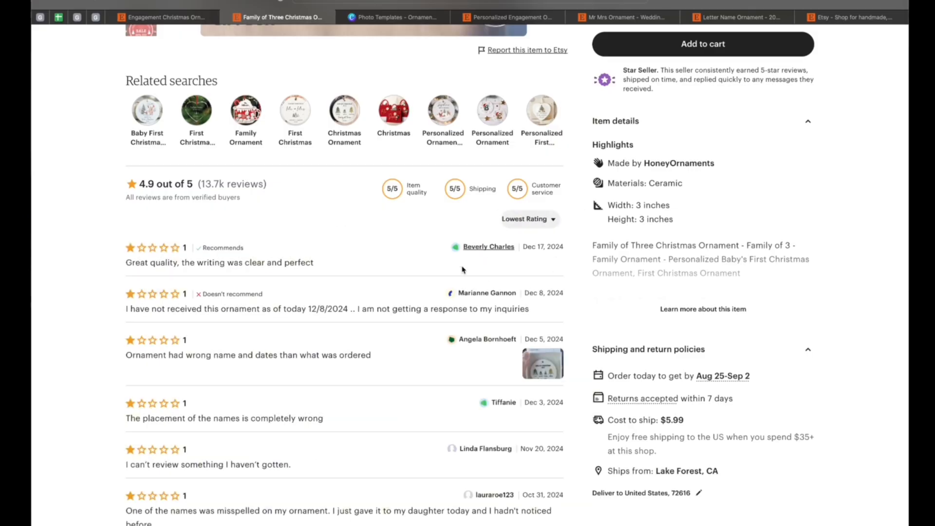
scroll(453, 263, down, 1)
scroll(451, 278, down, 3)
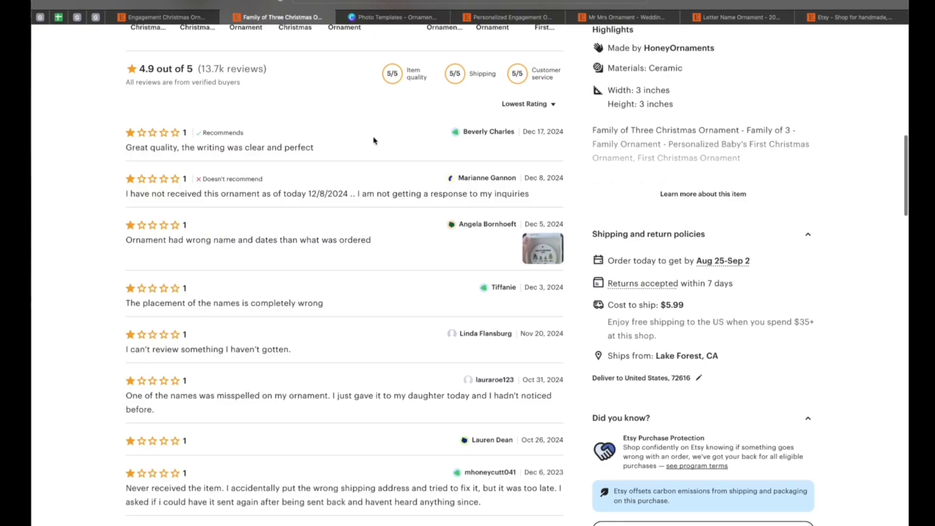
scroll(374, 141, up, 1)
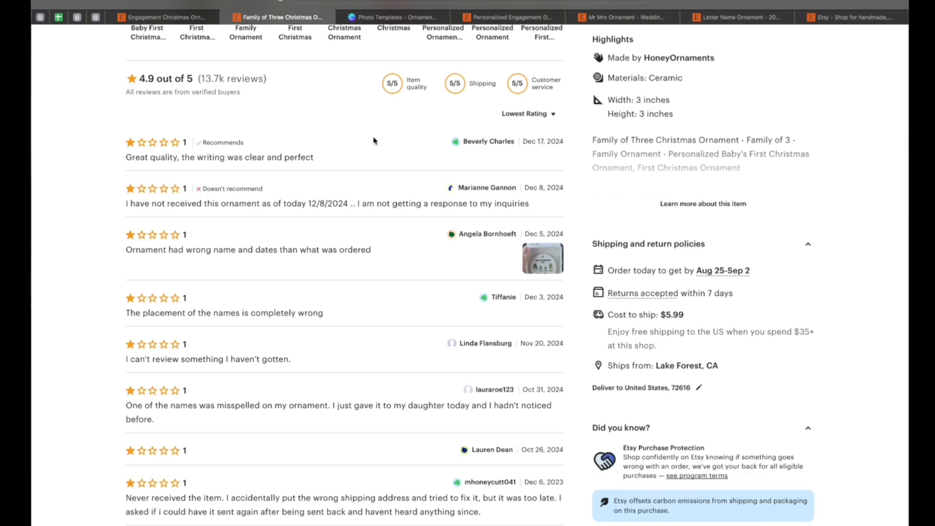
scroll(385, 127, down, 1)
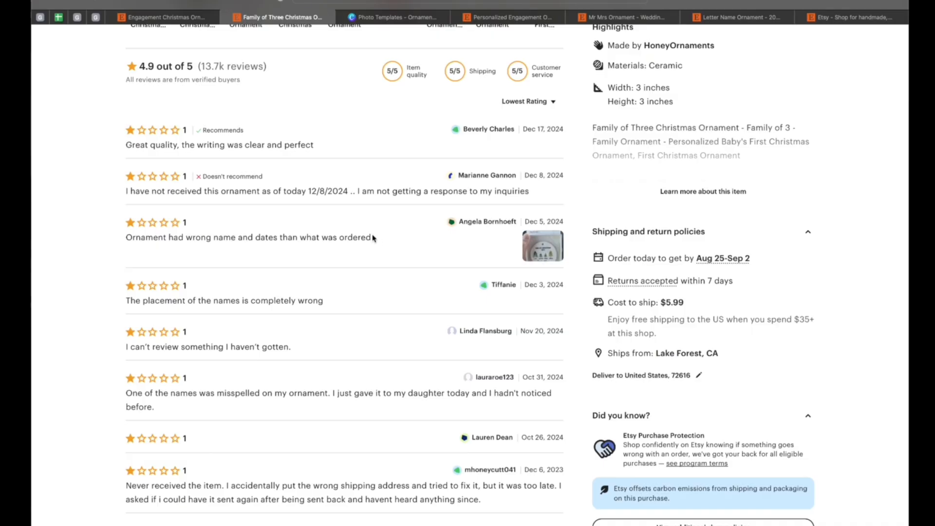
Step: Select the whole text of the one-star review "Ornament had wrong name and dates than what was ordered"
drag(372, 237, 173, 242)
click(144, 244)
triple_click(144, 244)
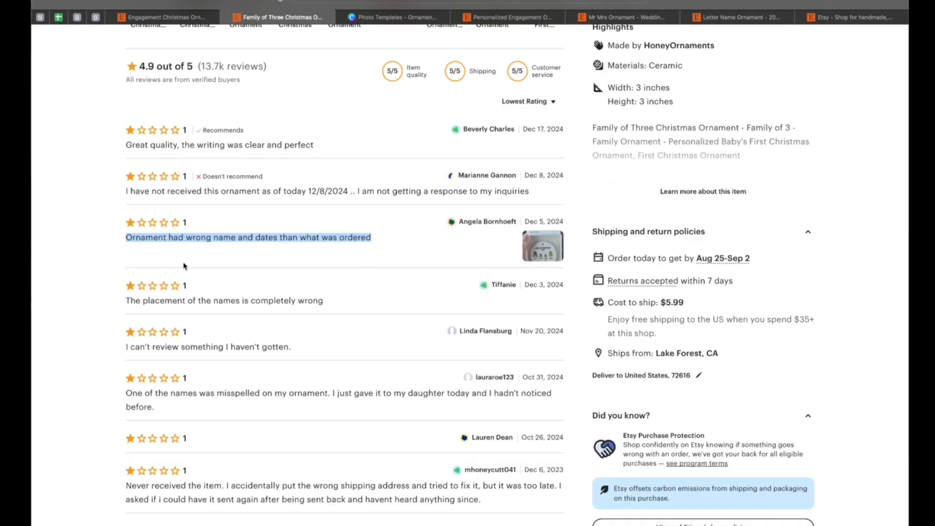
Step: Switch to the Canva design and return to its Photo Template Details page to review the listed research process
key(ctrl+Tab)
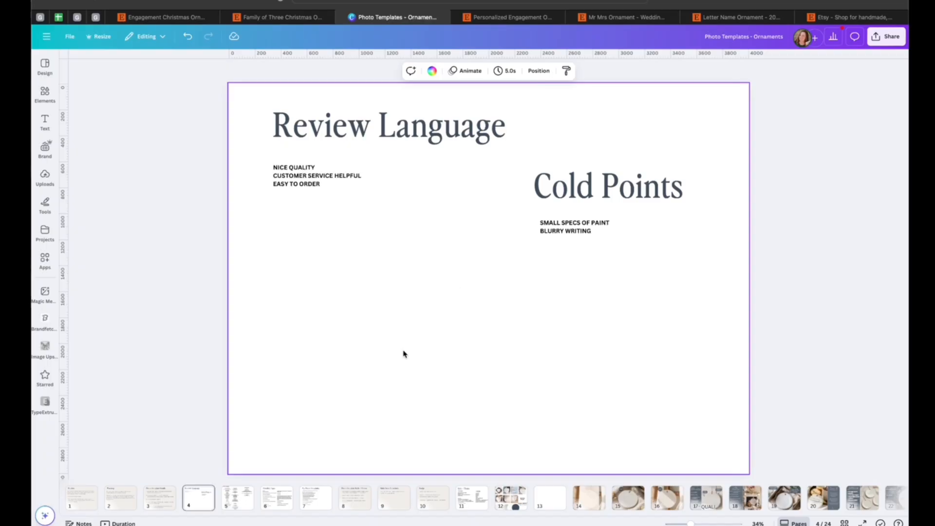
scroll(403, 354, up, 2)
click(427, 302)
click(782, 242)
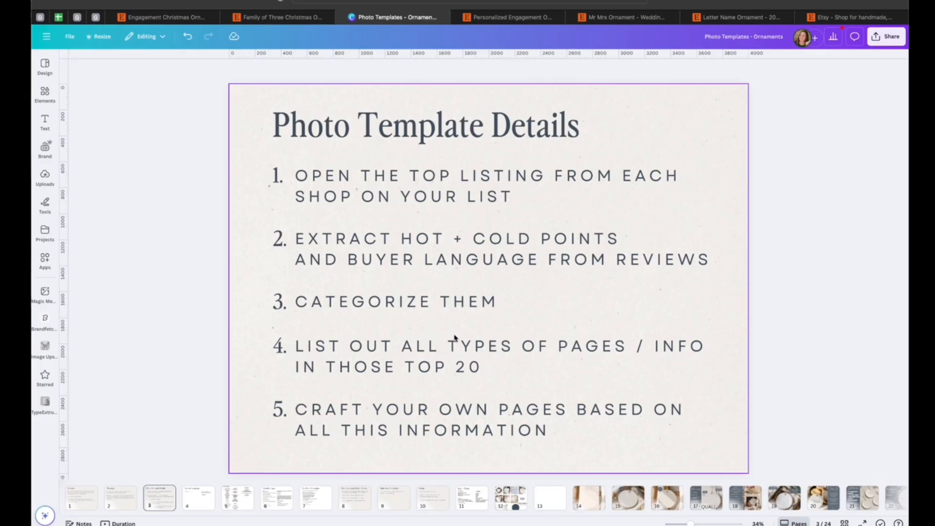
Step: Open the Reviews Language page and examine how the buyer phrases and cold points are grouped into categories
click(237, 497)
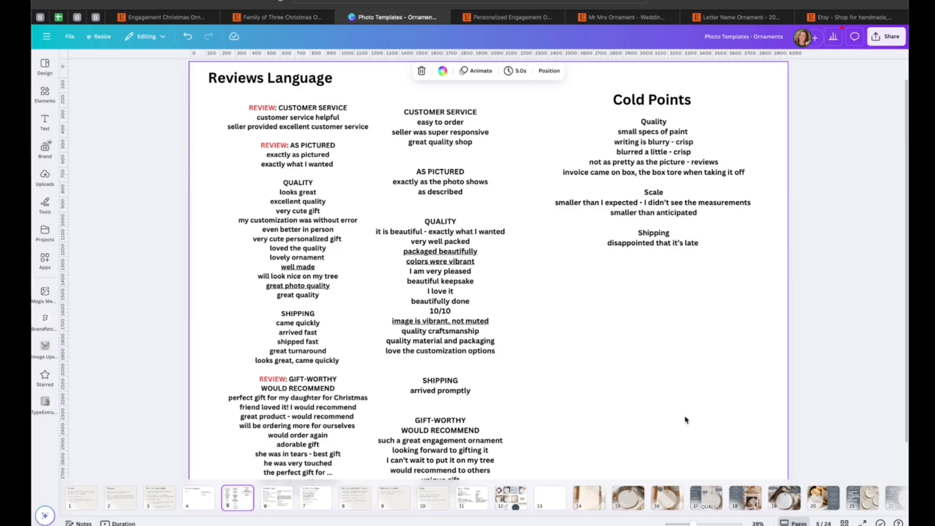
scroll(685, 420, down, 1)
scroll(685, 419, down, 1)
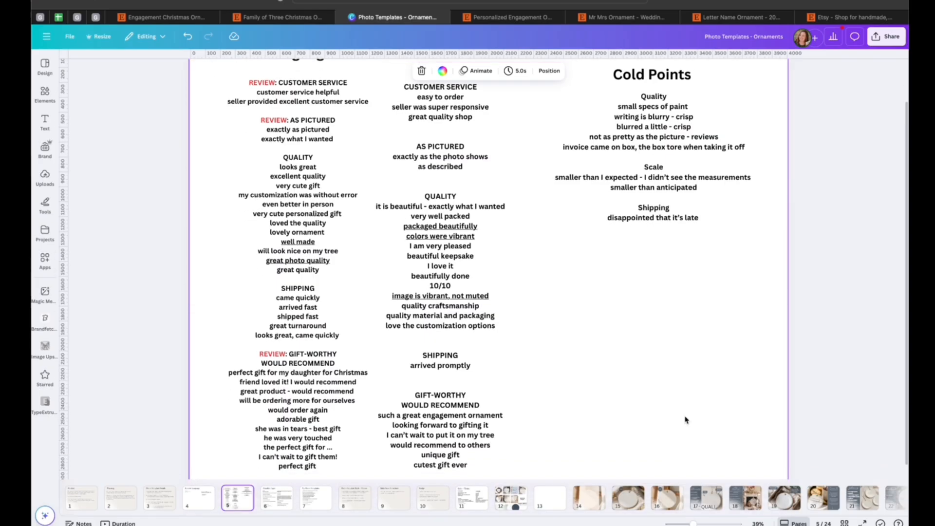
scroll(685, 419, up, 1)
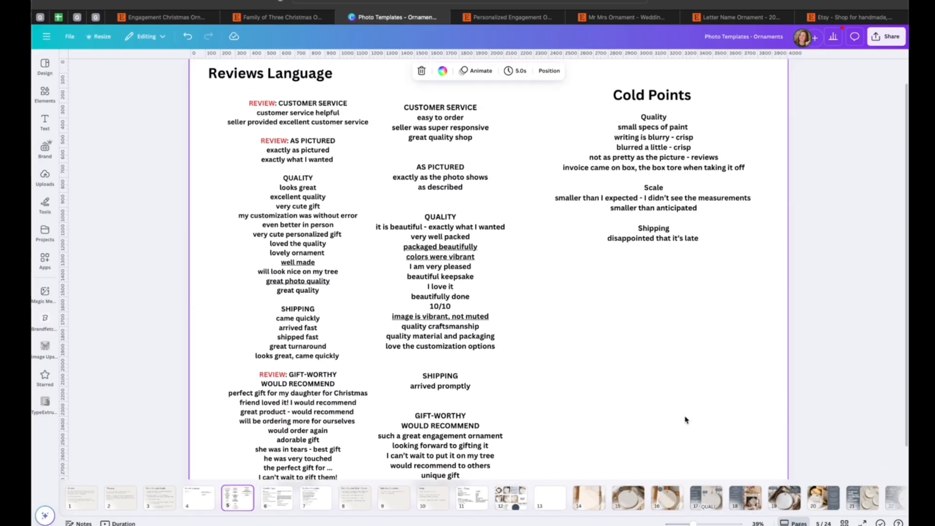
click(266, 102)
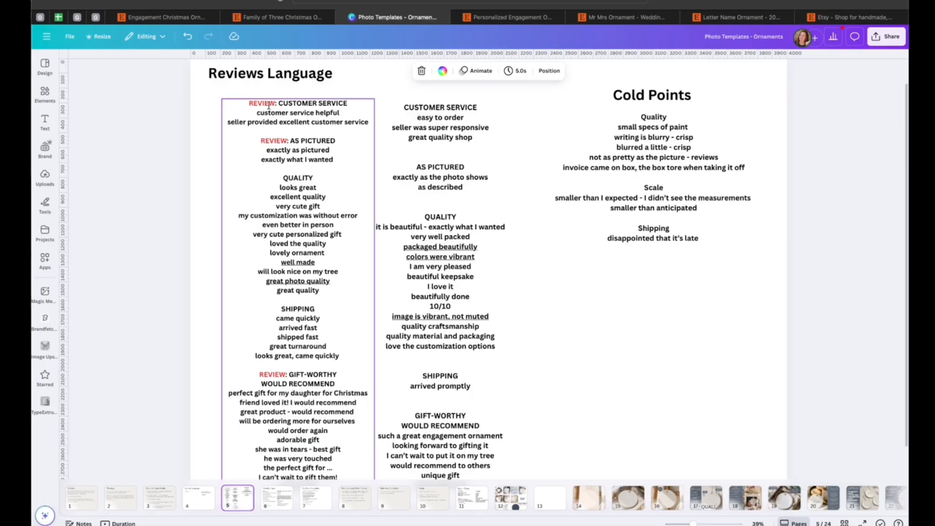
triple_click(282, 103)
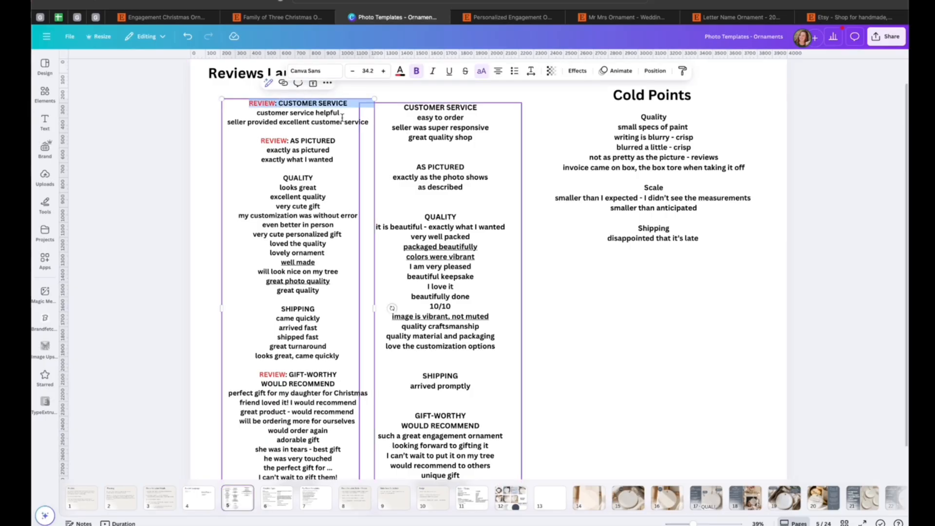
click(286, 105)
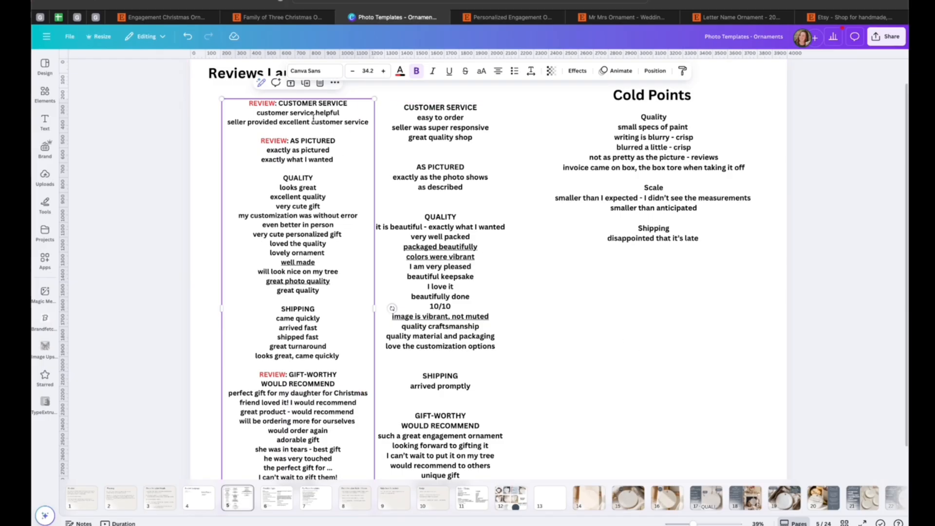
scroll(314, 177, down, 1)
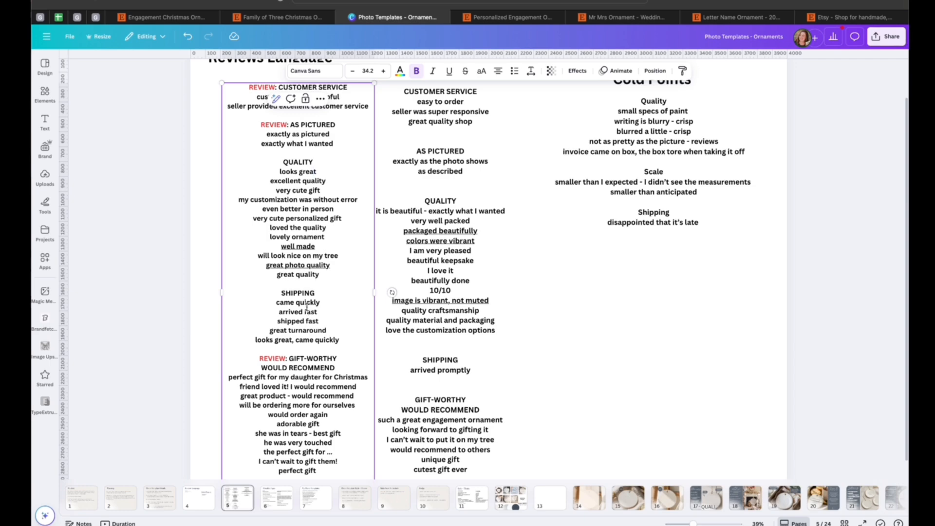
scroll(336, 129, up, 2)
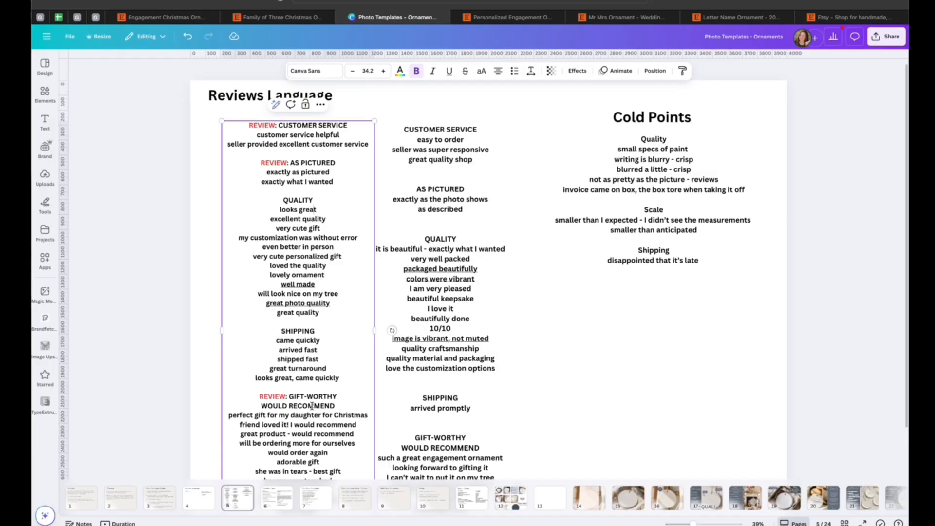
scroll(338, 204, down, 2)
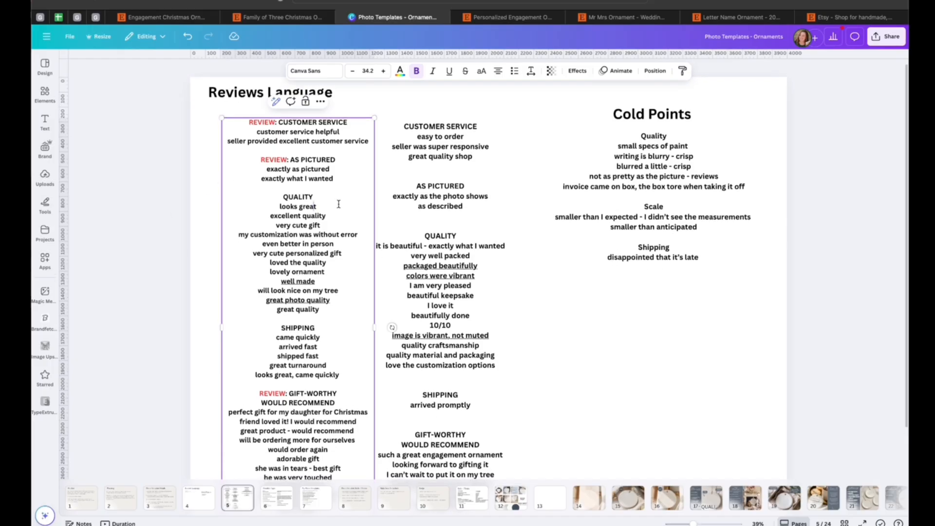
scroll(339, 203, down, 1)
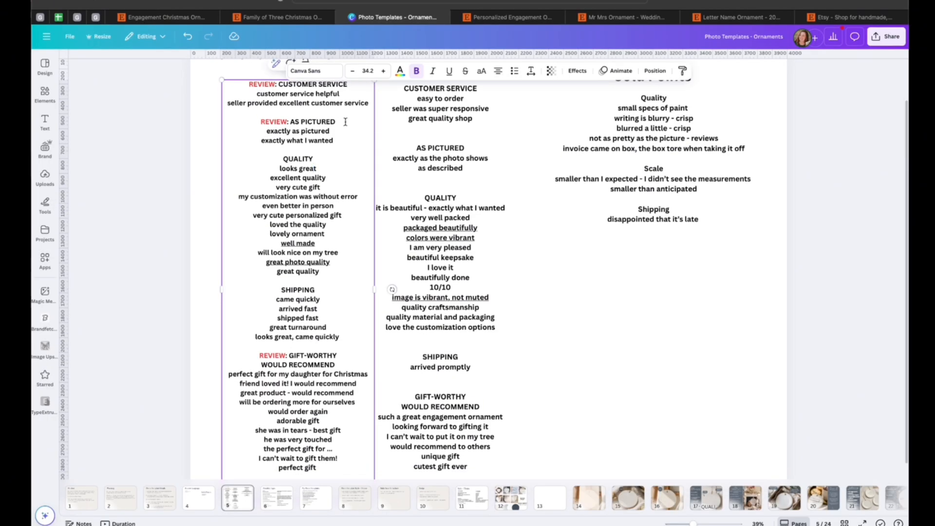
scroll(302, 224, down, 1)
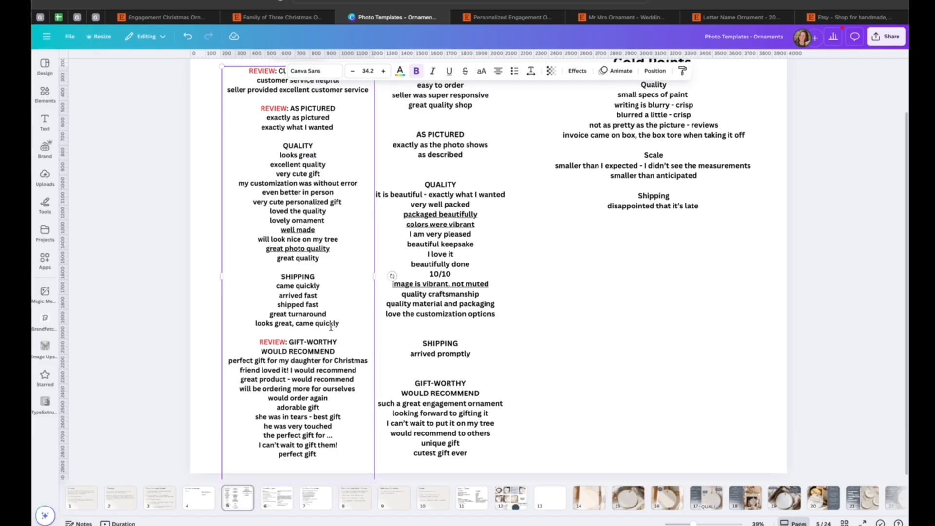
scroll(331, 325, up, 3)
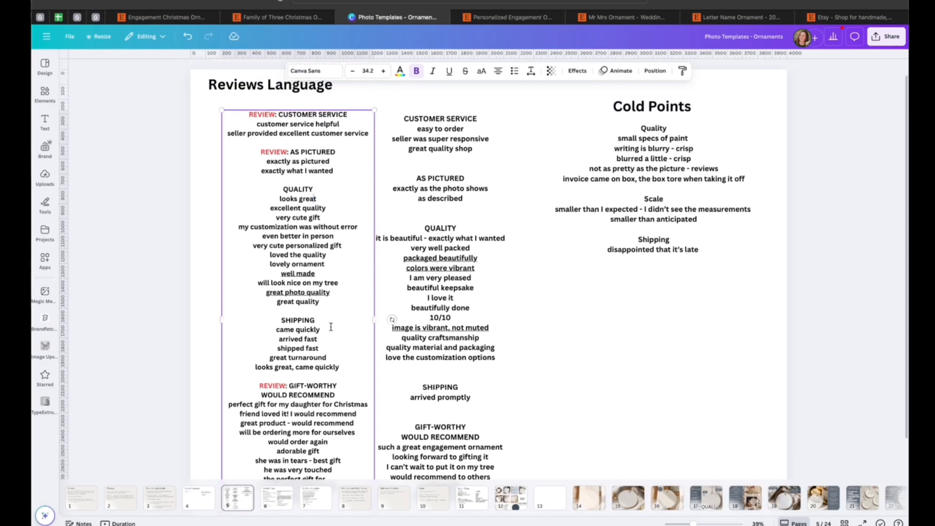
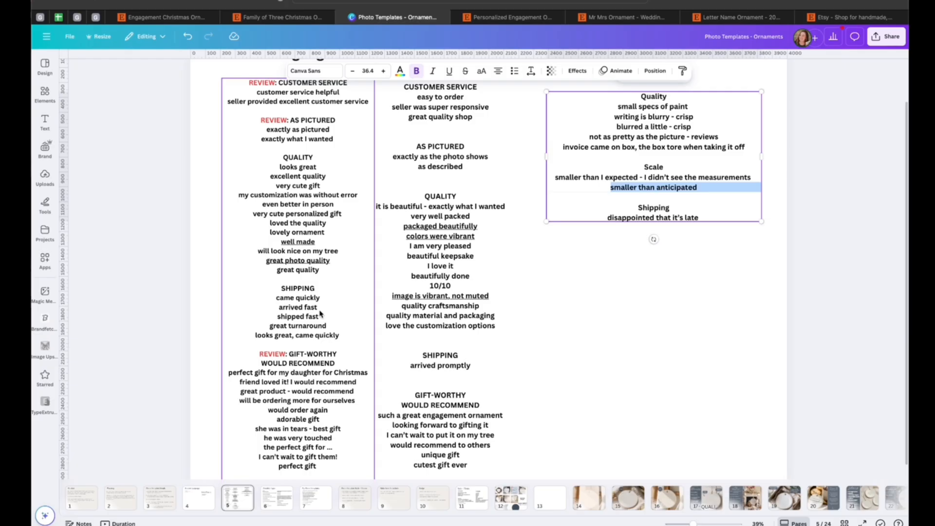
Step: Recheck the Photo Template Details page in the design, and bring up the engagement ornament listing's photos on Etsy
click(164, 502)
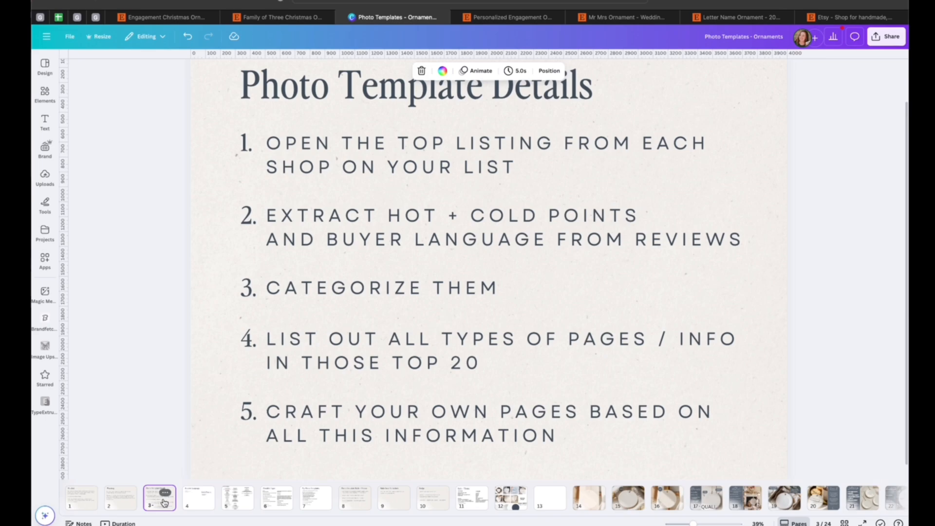
click(174, 19)
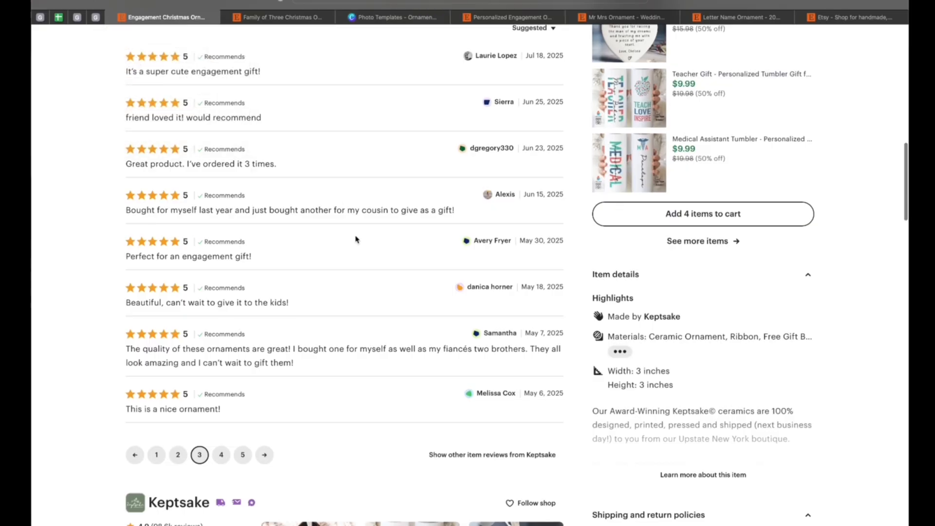
scroll(355, 235, up, 15)
scroll(343, 263, down, 3)
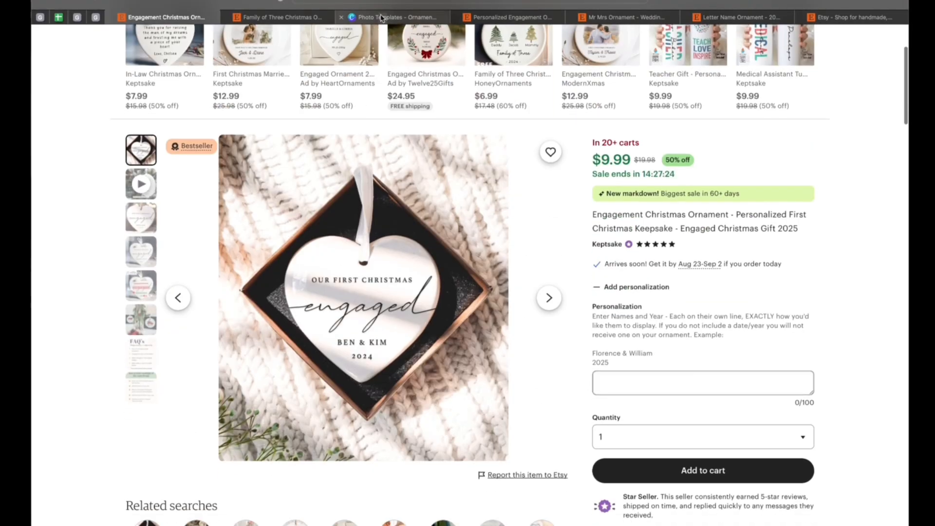
Step: Move the Canva design's tab directly after the engagement ornament listing's tab and open the Possible Pages page
drag(392, 17, 280, 17)
scroll(426, 379, down, 1)
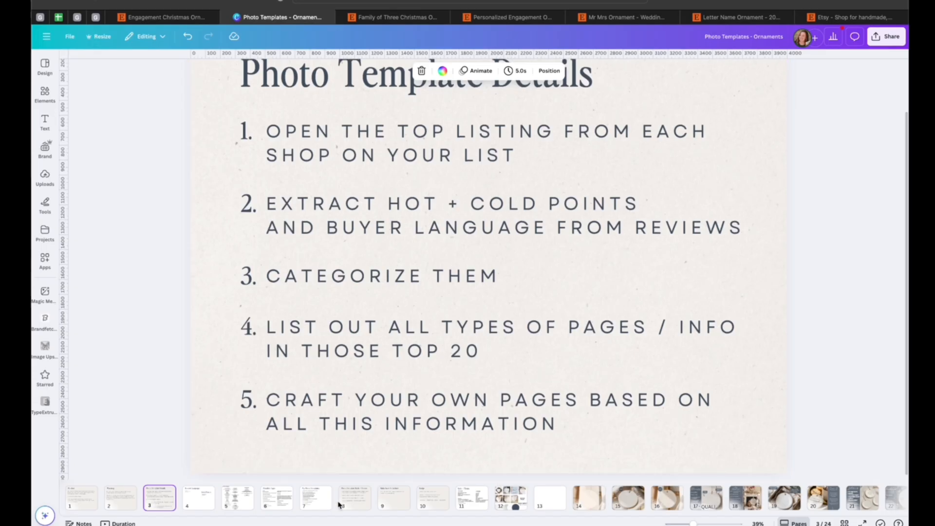
click(272, 498)
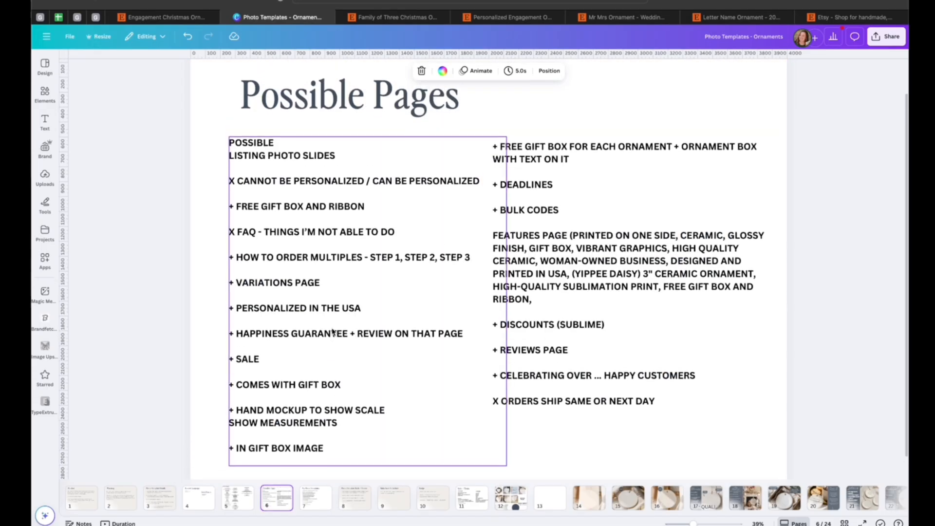
Step: Look through the engagement ornament listing's photos on Etsy up to the ordering-multiples slide and close the listing
click(178, 17)
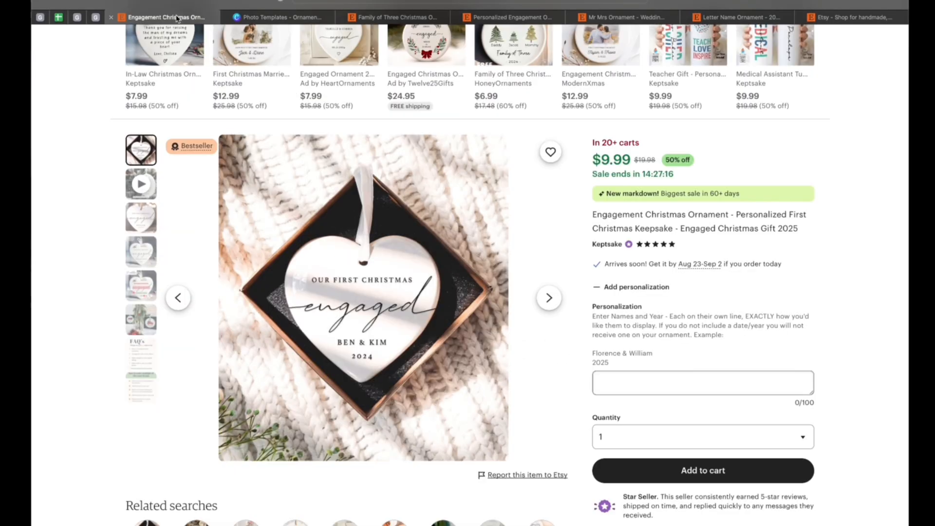
click(549, 298)
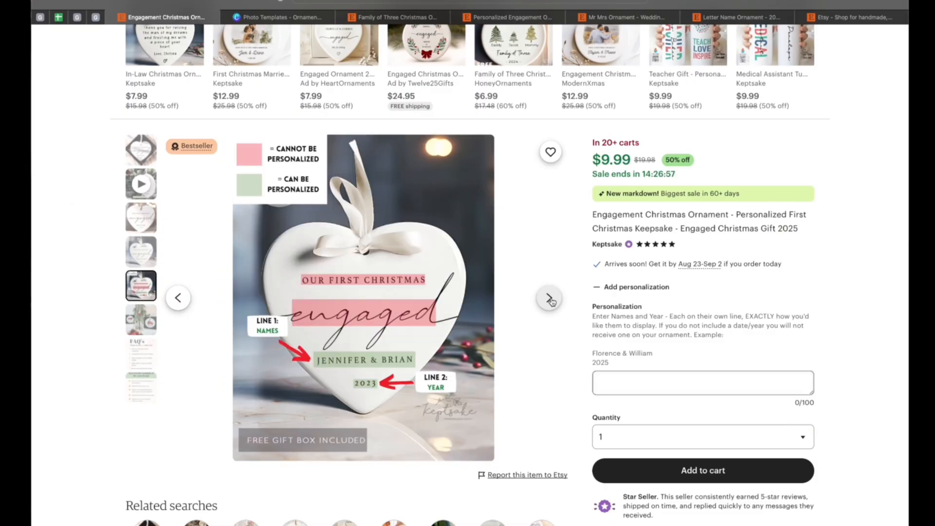
click(549, 298)
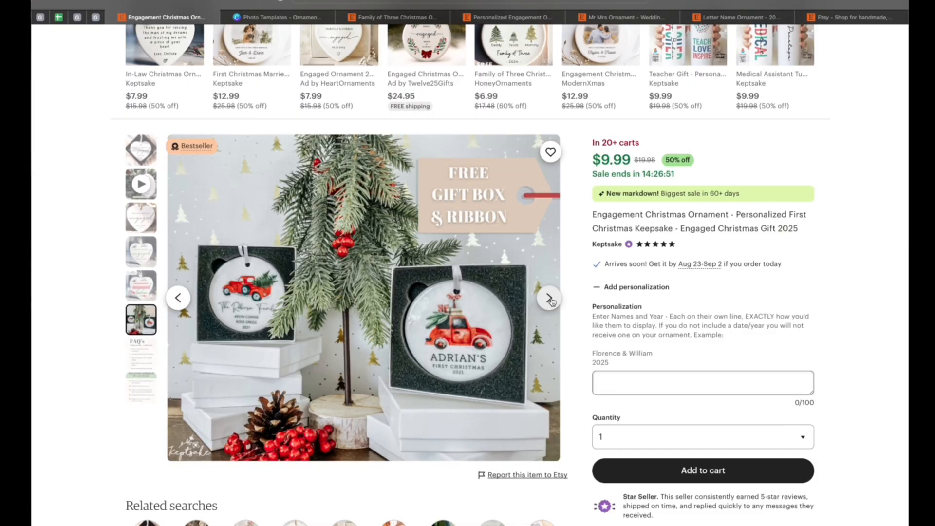
click(549, 298)
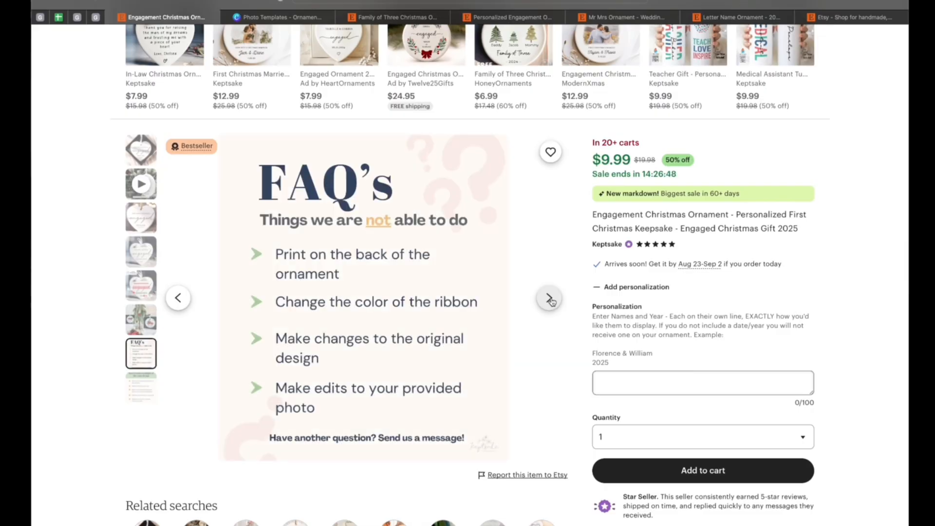
click(549, 298)
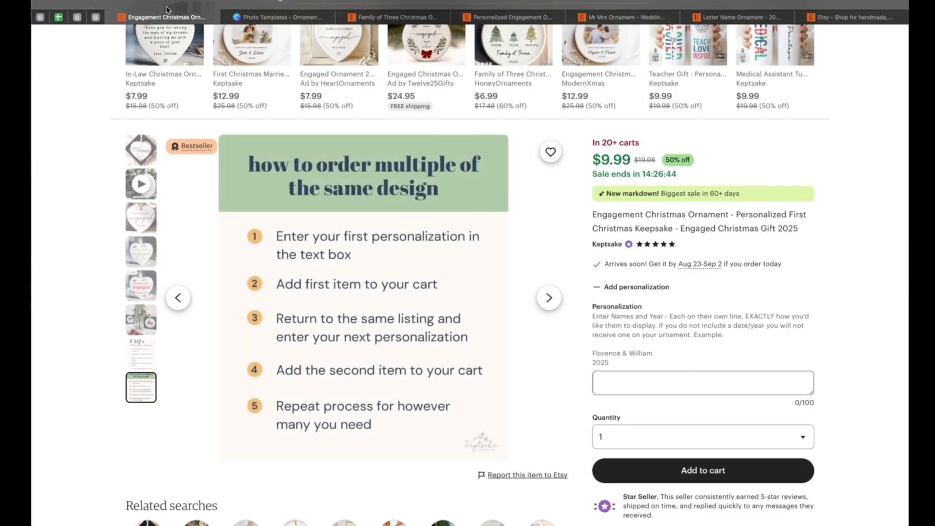
click(120, 17)
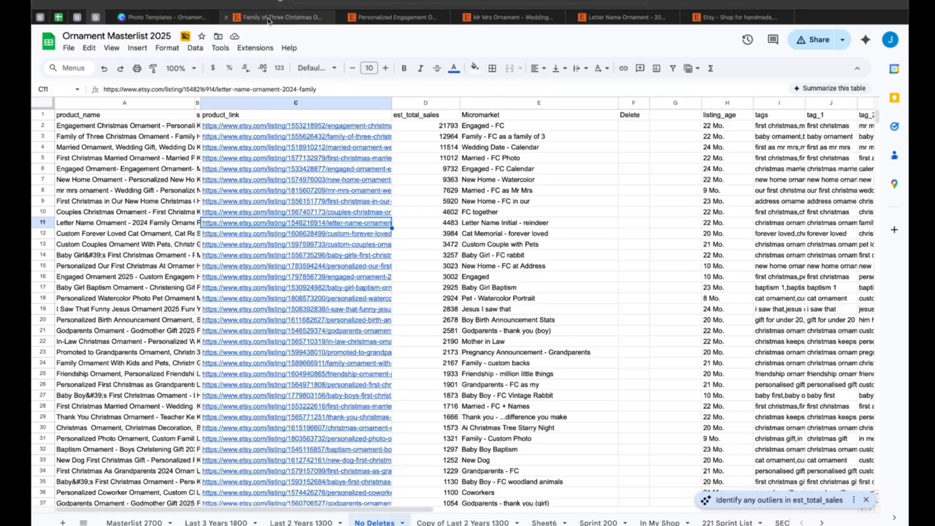
Step: Look through the Family of Three ornament listing's photos up to the sale slide and close the listing
click(282, 17)
scroll(429, 196, up, 1)
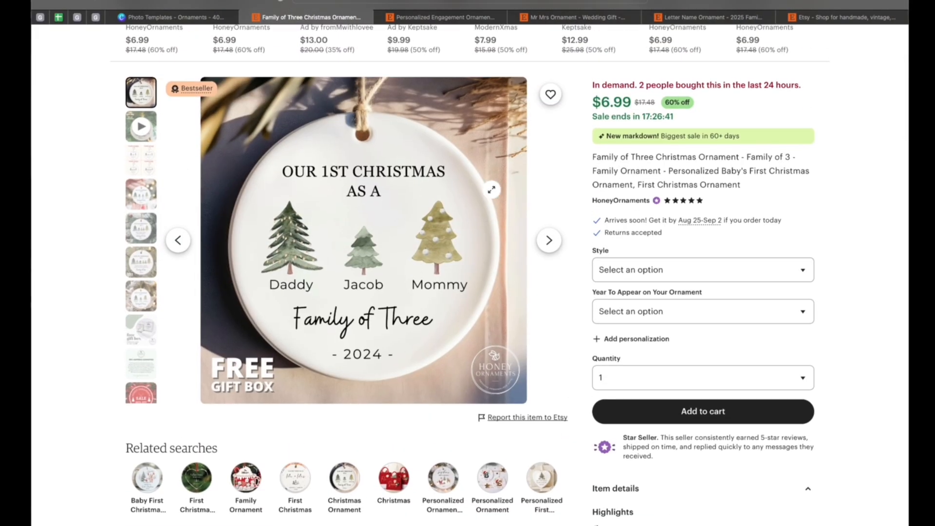
click(555, 243)
click(549, 240)
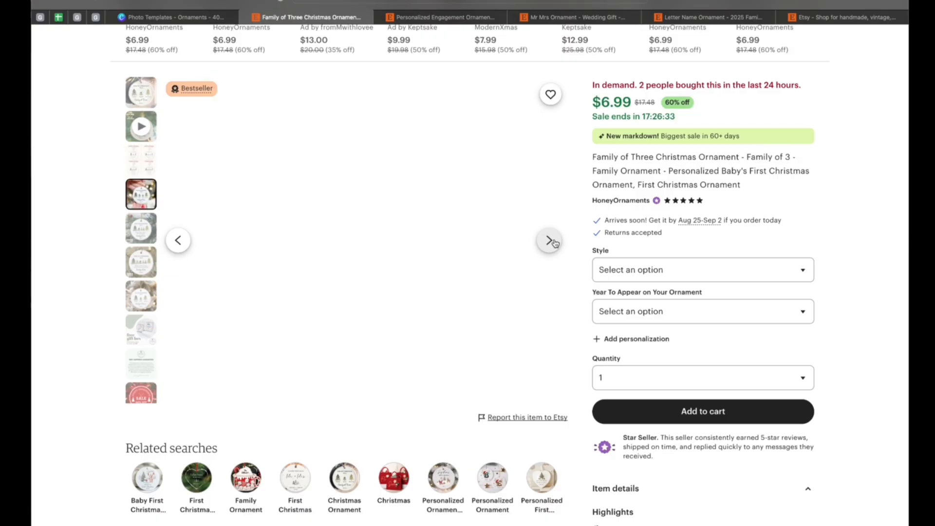
click(550, 244)
scroll(557, 252, down, 1)
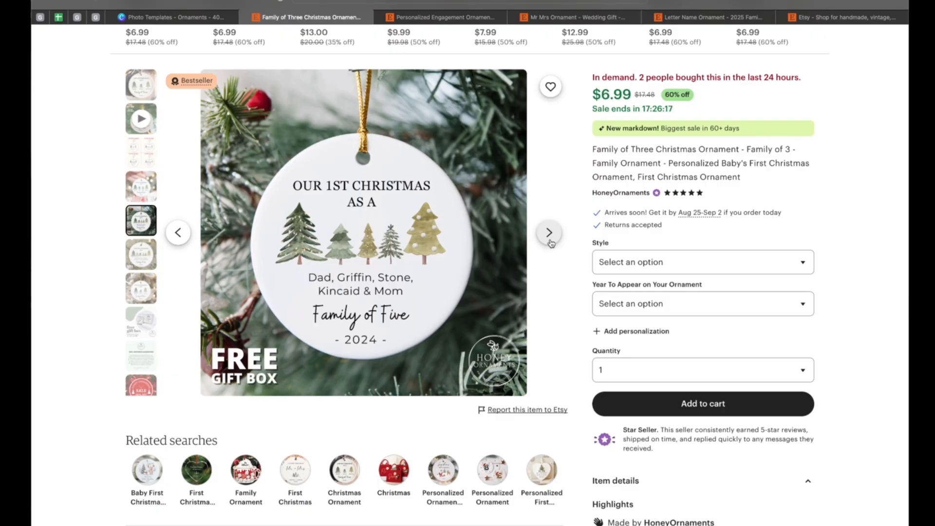
click(549, 233)
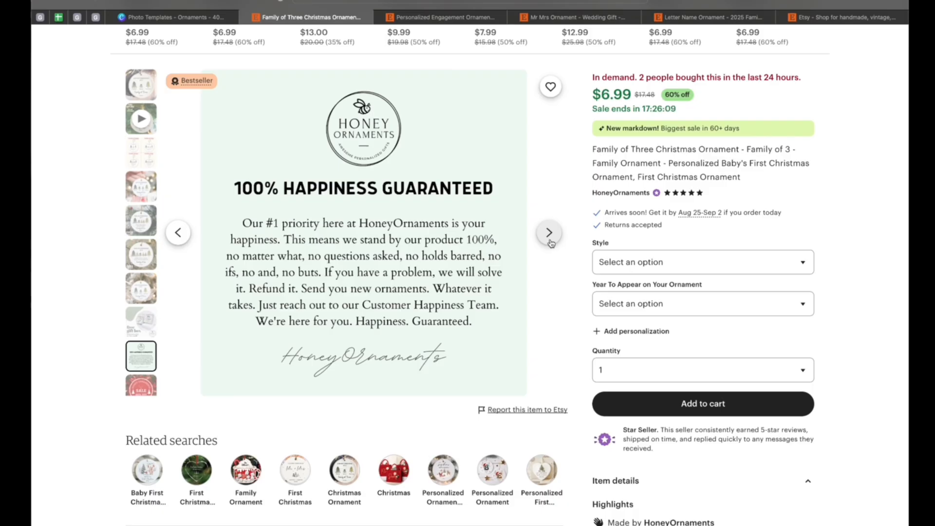
click(550, 242)
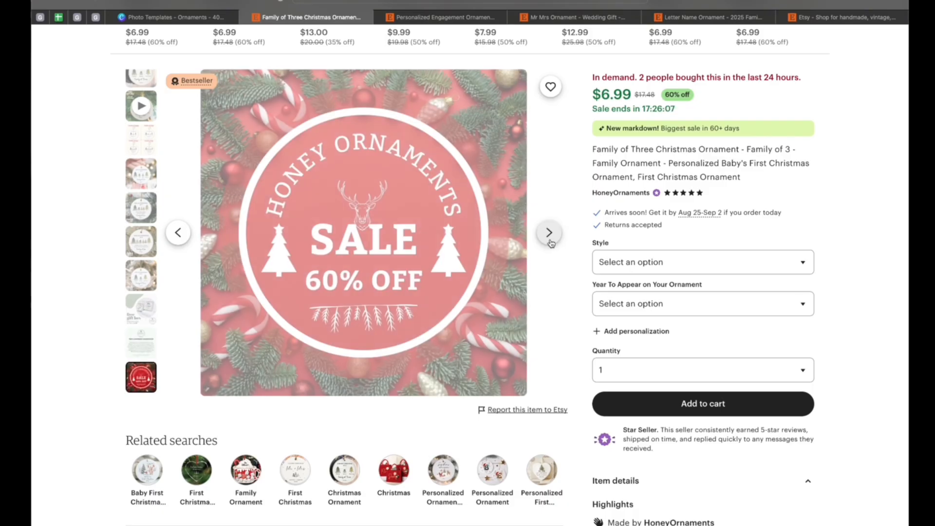
click(245, 17)
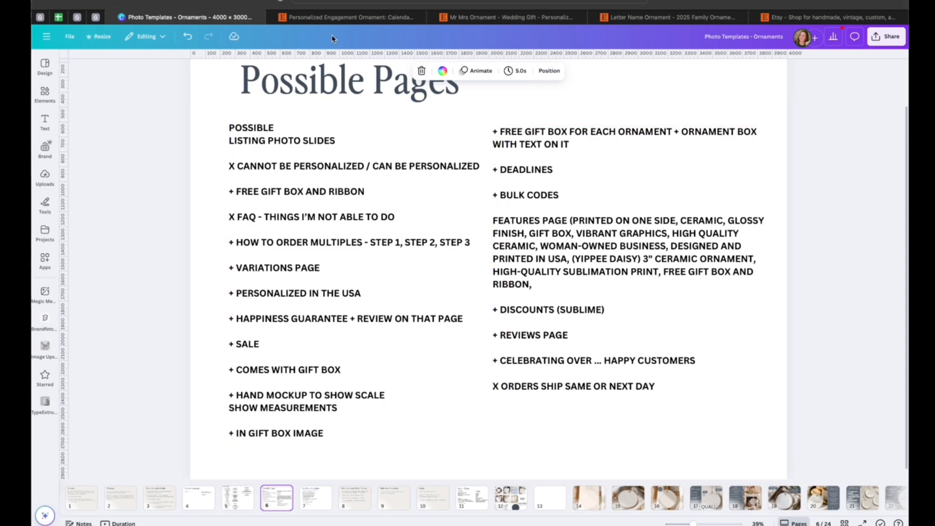
Step: Look through the calendar engagement ornament listing's photos on Etsy up to the free gift box and ribbon slide, and close the listing
key(ctrl+Tab)
click(548, 330)
click(549, 330)
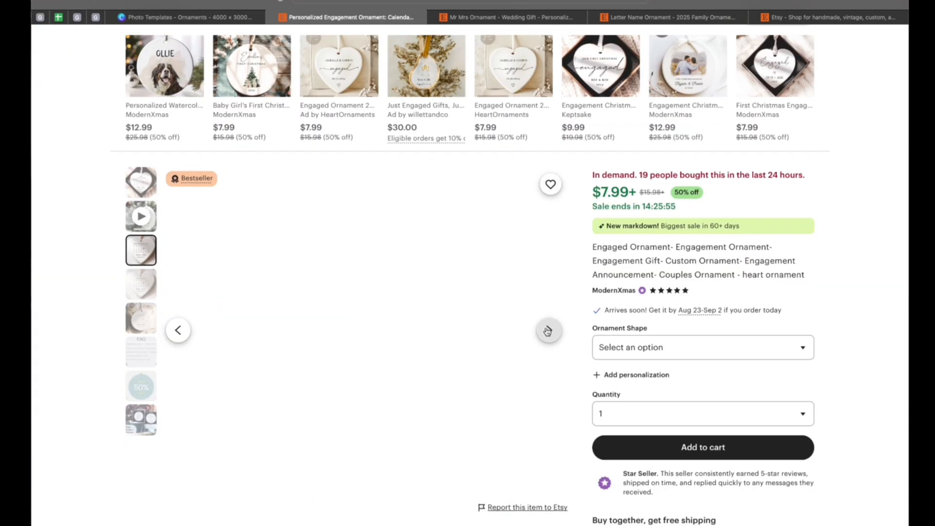
click(548, 330)
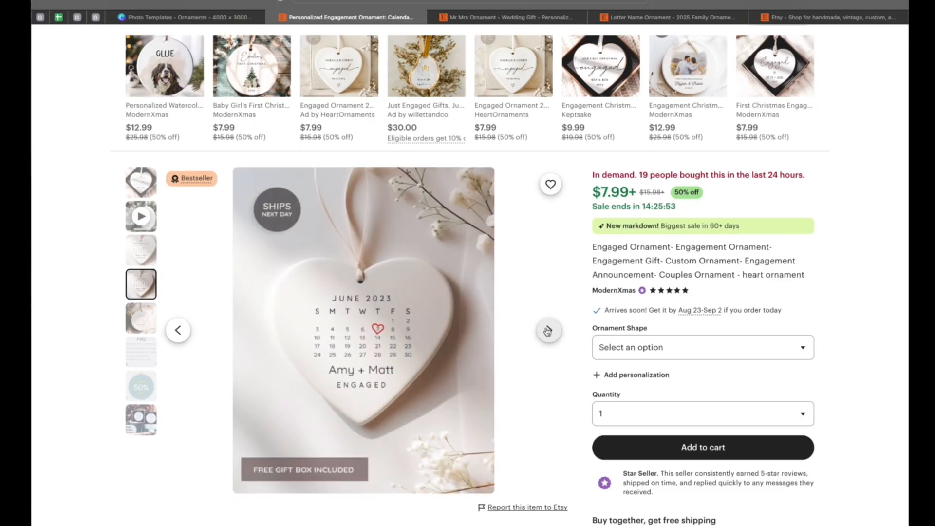
click(548, 331)
click(549, 331)
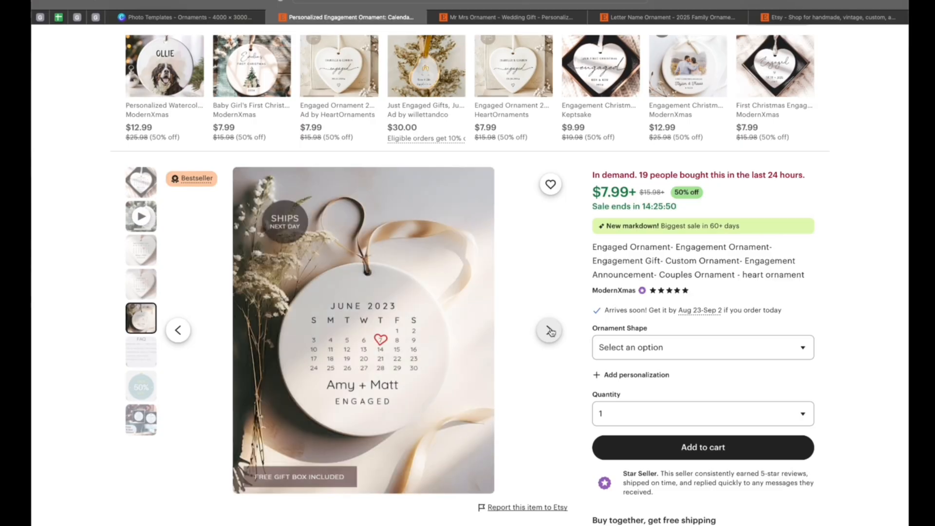
click(550, 330)
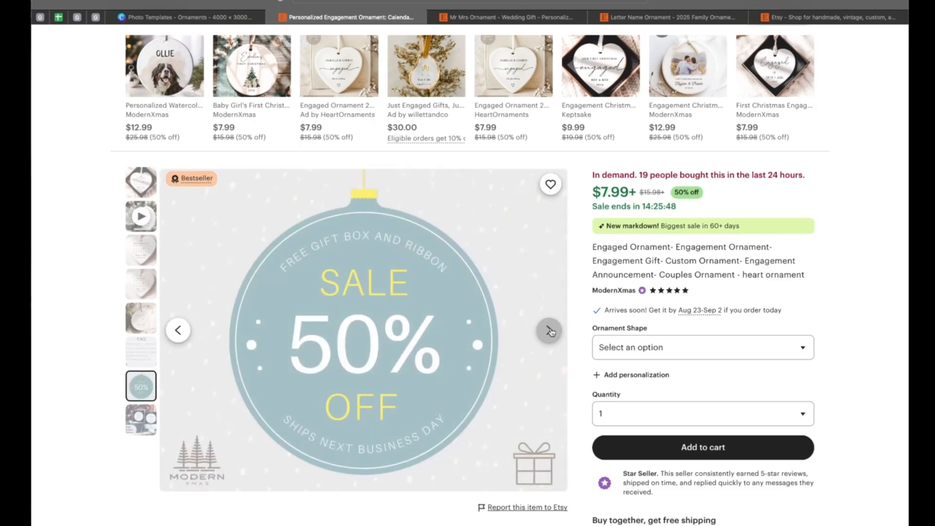
click(549, 330)
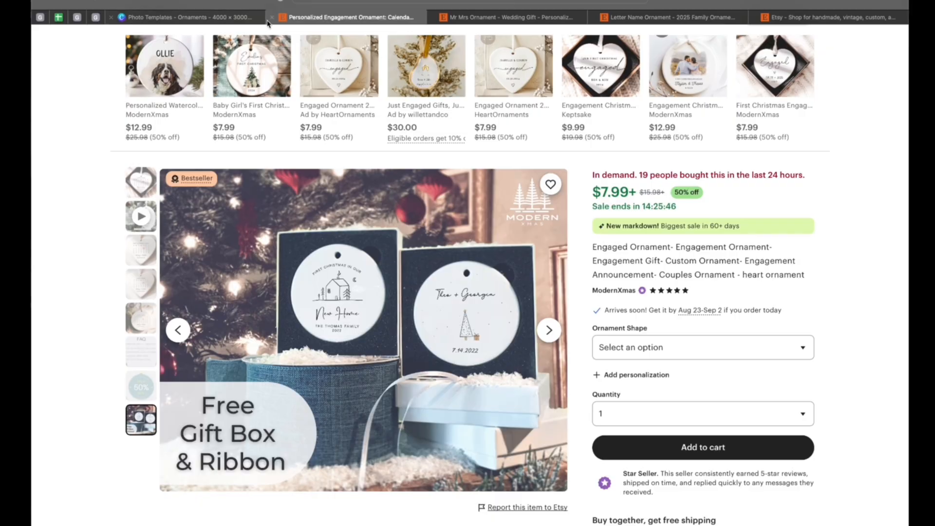
click(274, 18)
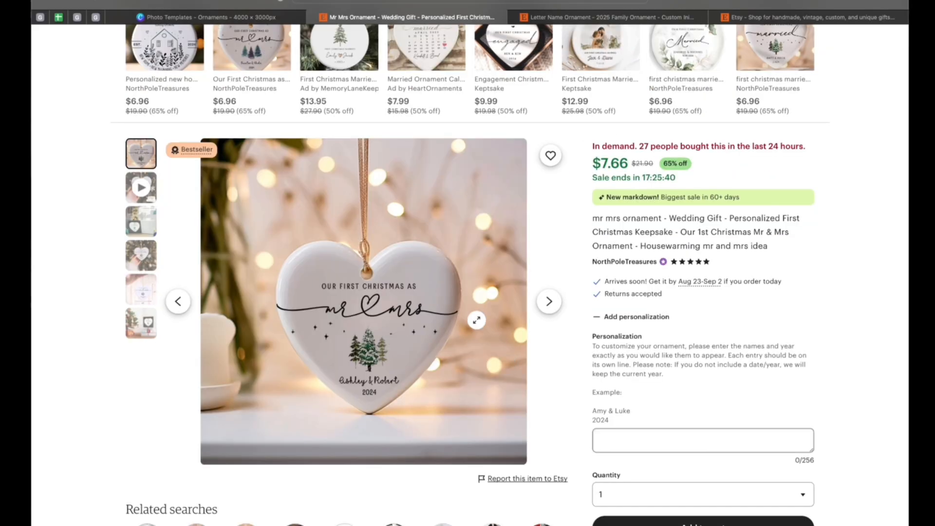
Step: Look through the Mr Mrs ornament listing's photos, including the hand mockup and the measurements slide, and close the listing
click(548, 312)
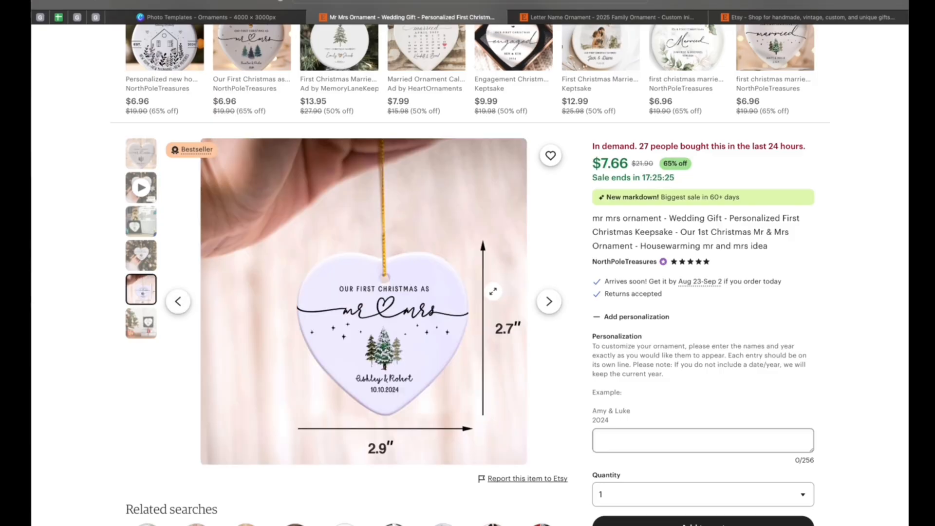
click(178, 302)
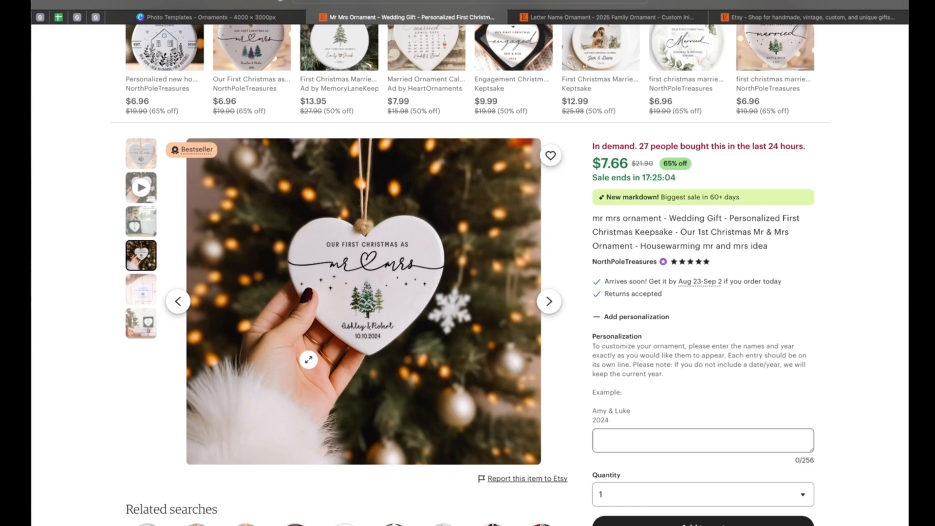
click(141, 289)
key(super+w)
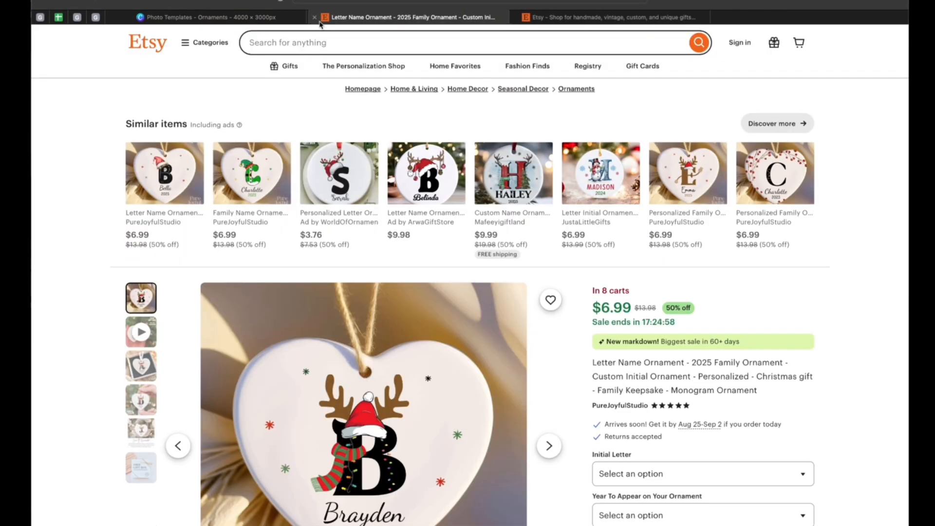
Step: Look through the Letter Name Ornament listing's photos up to the Love It Guarantee slide
scroll(443, 337, down, 1)
click(146, 236)
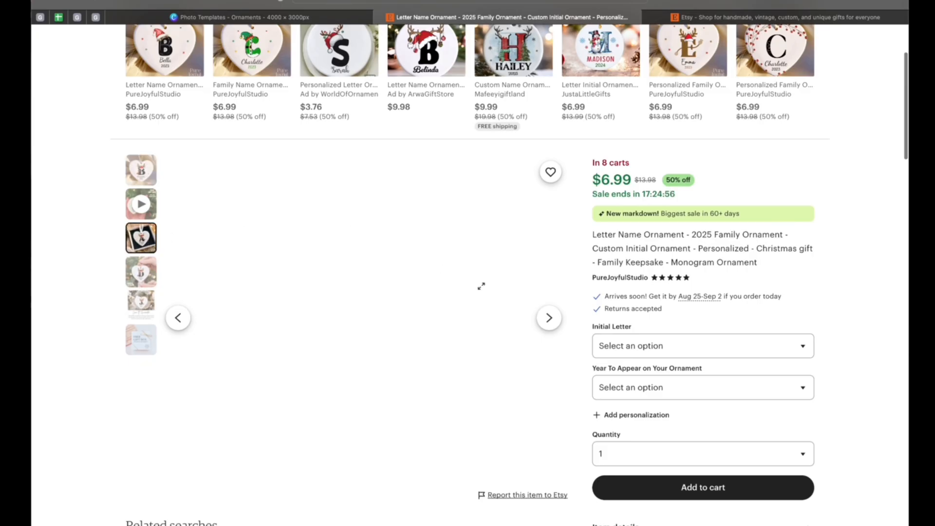
click(549, 318)
click(549, 317)
click(548, 317)
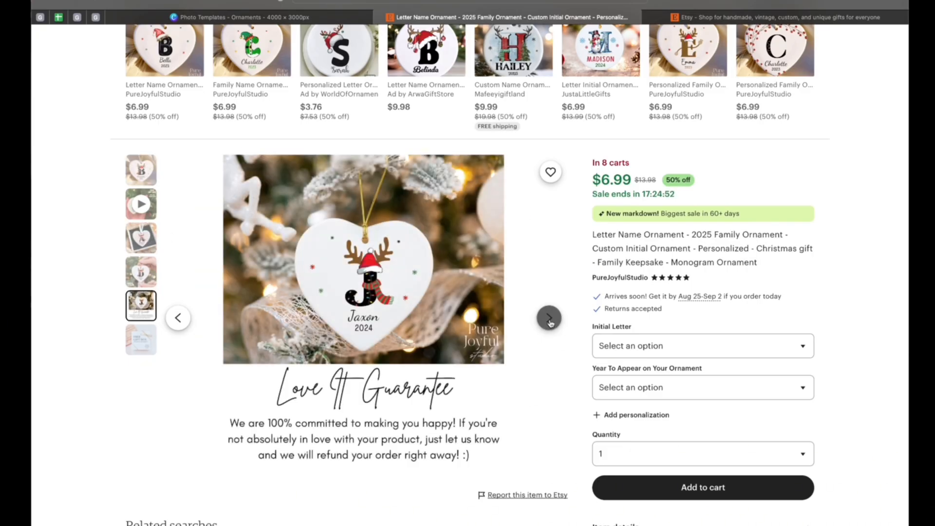
Step: Switch to the Canva design and bring the title and both lists of the Possible Pages page into view
click(324, 18)
click(417, 261)
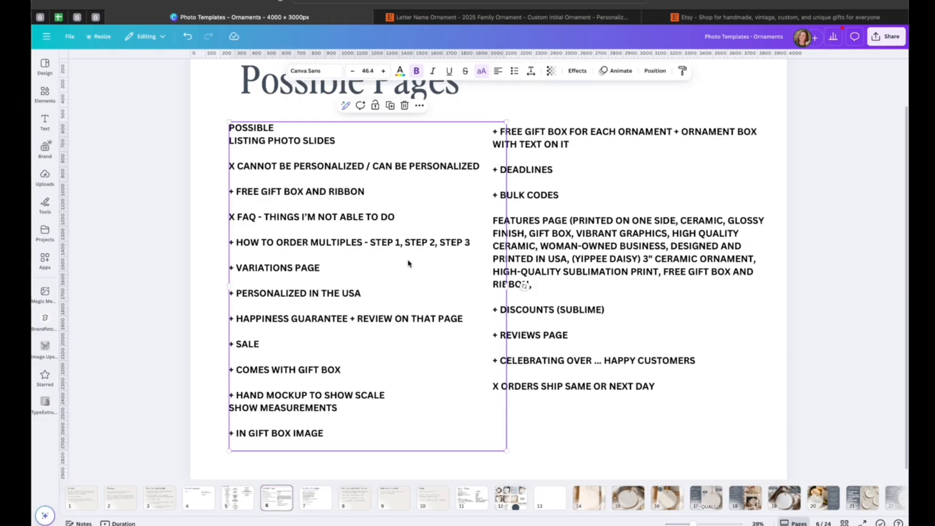
scroll(613, 204, up, 2)
click(653, 116)
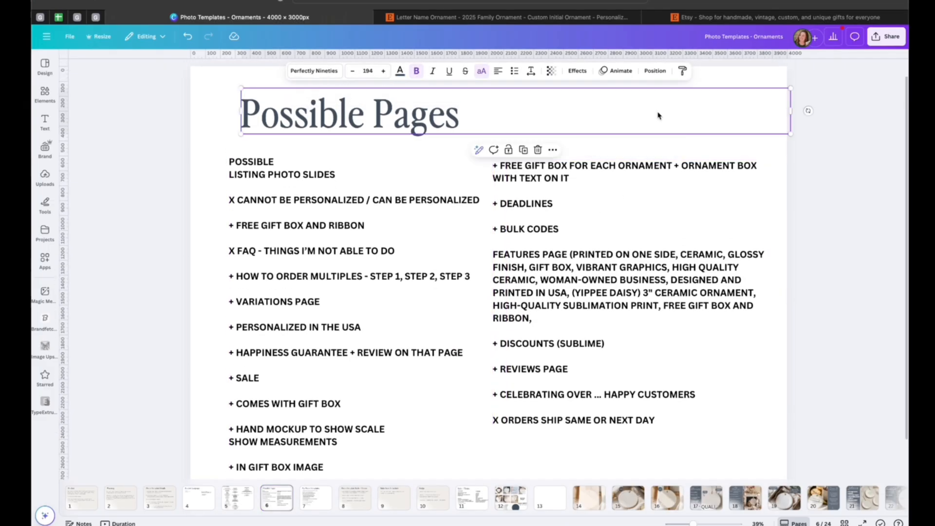
click(826, 136)
scroll(827, 136, down, 1)
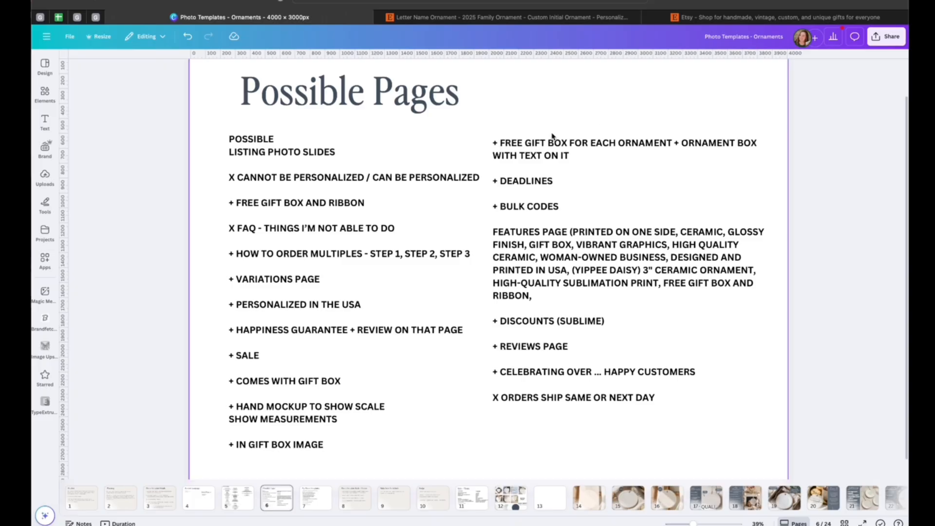
Step: Review the personalization, free gift box and ribbon, and FAQ entries in the listing photo slides list, highlighting each one
click(389, 178)
triple_click(390, 178)
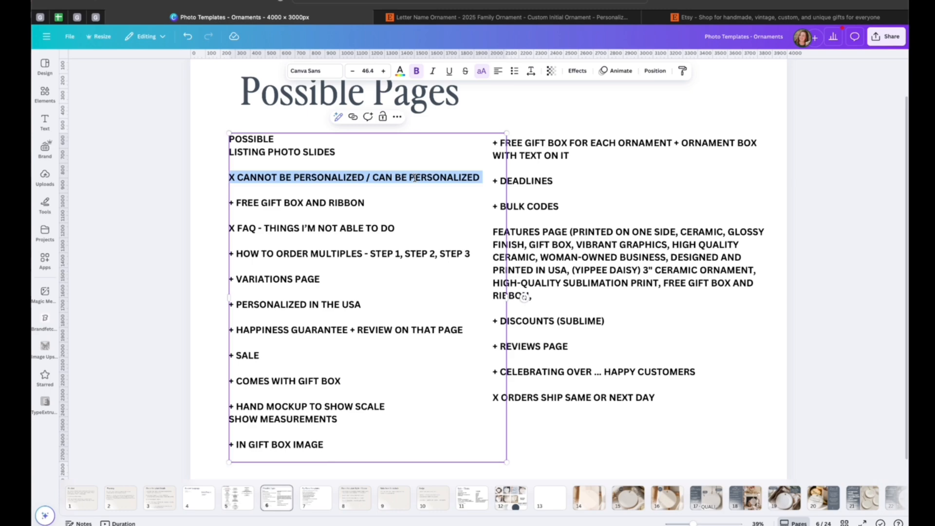
click(233, 181)
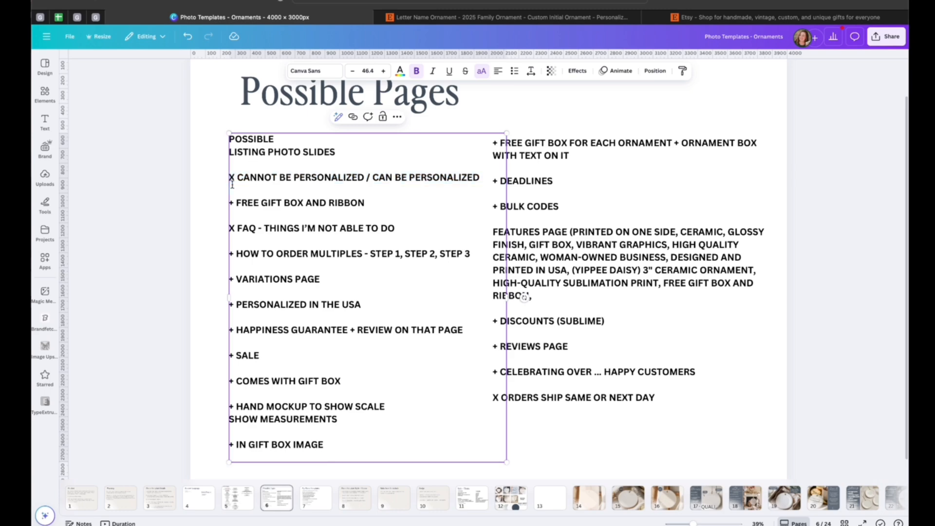
triple_click(285, 204)
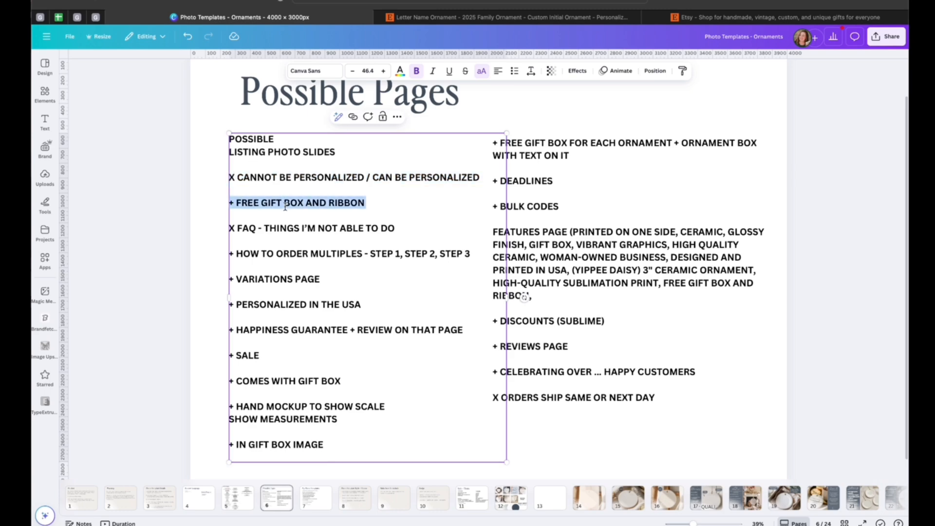
click(235, 202)
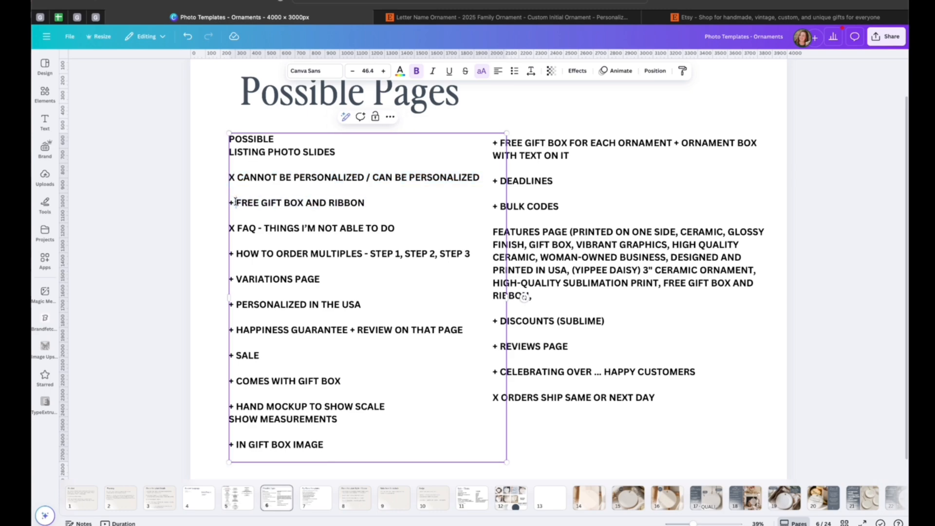
triple_click(285, 229)
triple_click(319, 224)
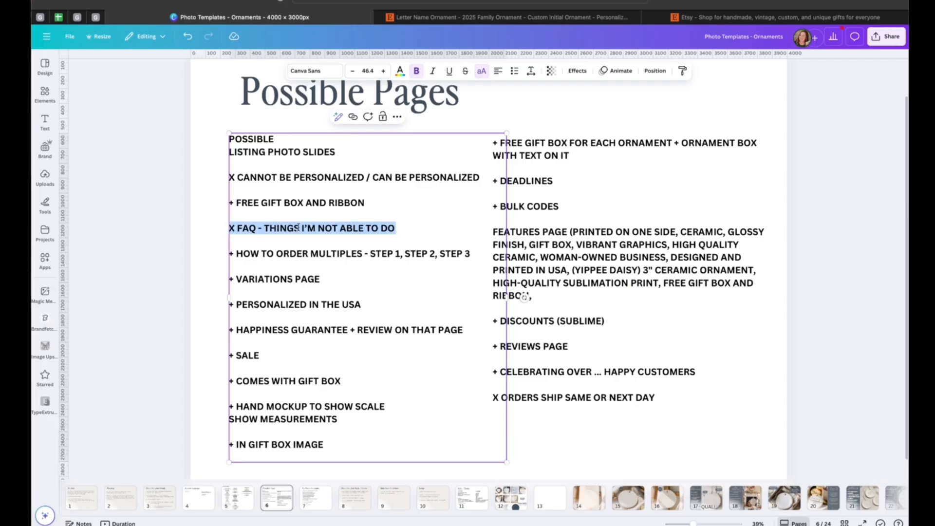
click(235, 228)
Step: Review the remaining entries of the first column, from ordering multiples through the in-gift-box image, highlighting them while reading
triple_click(247, 255)
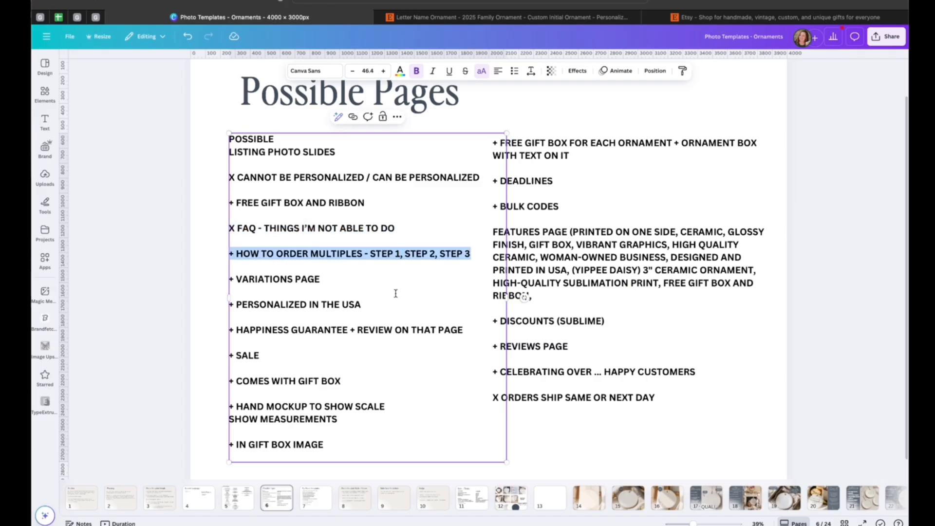
triple_click(277, 281)
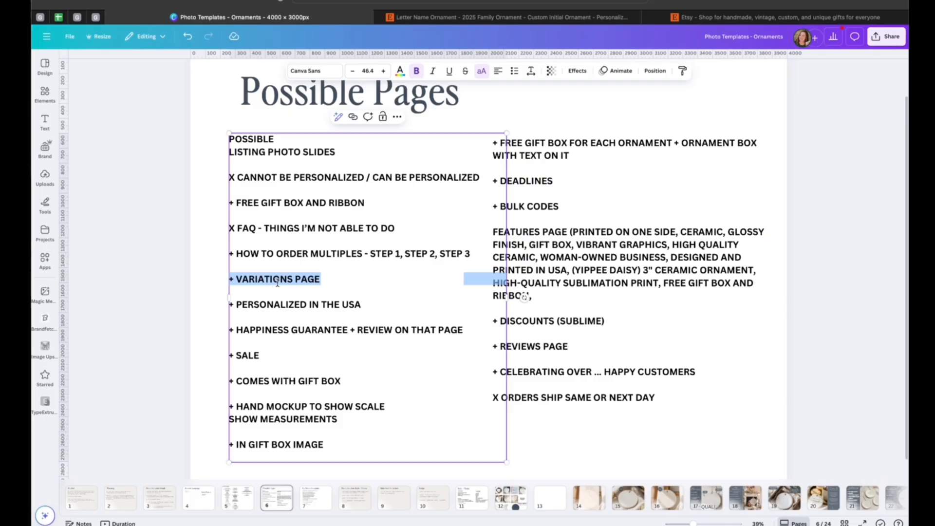
triple_click(307, 304)
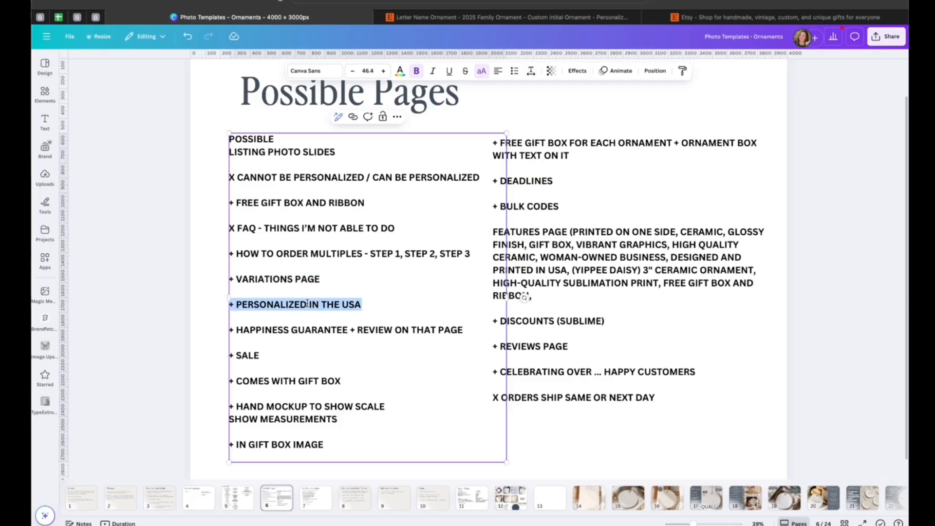
triple_click(313, 331)
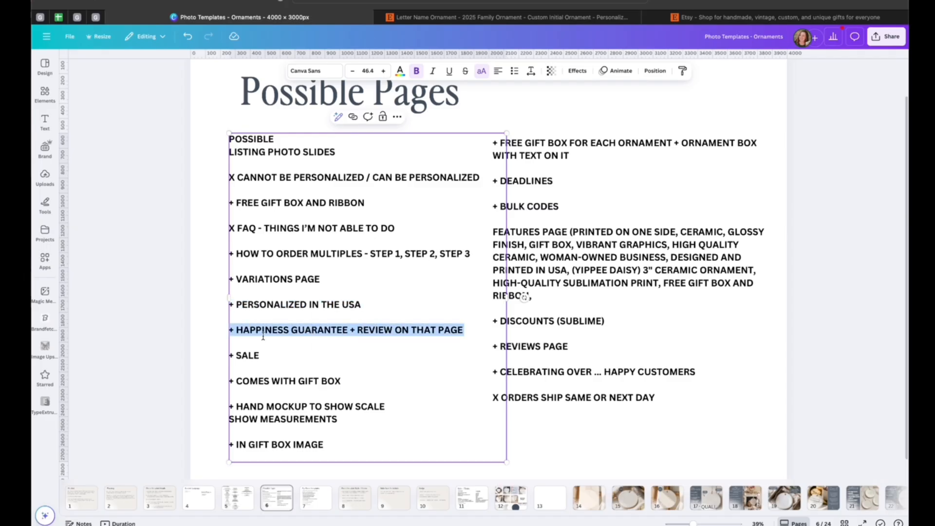
triple_click(241, 357)
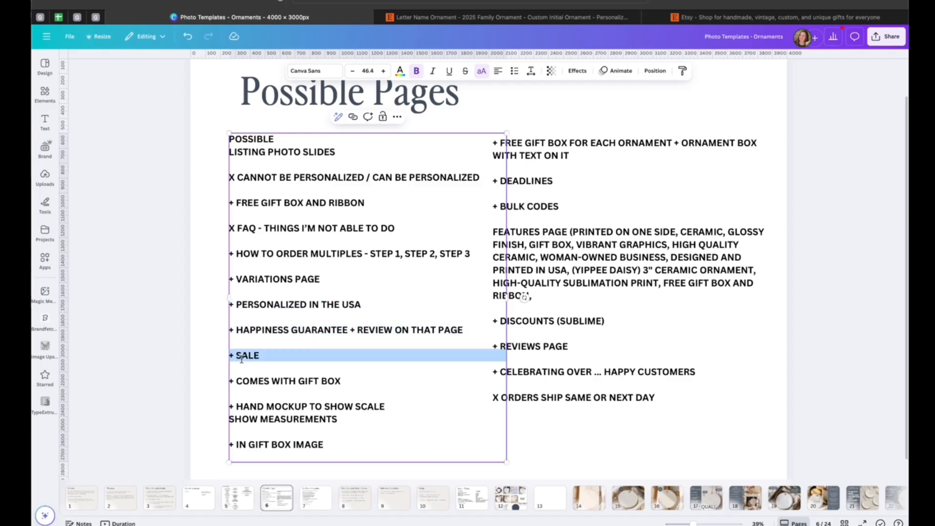
triple_click(298, 382)
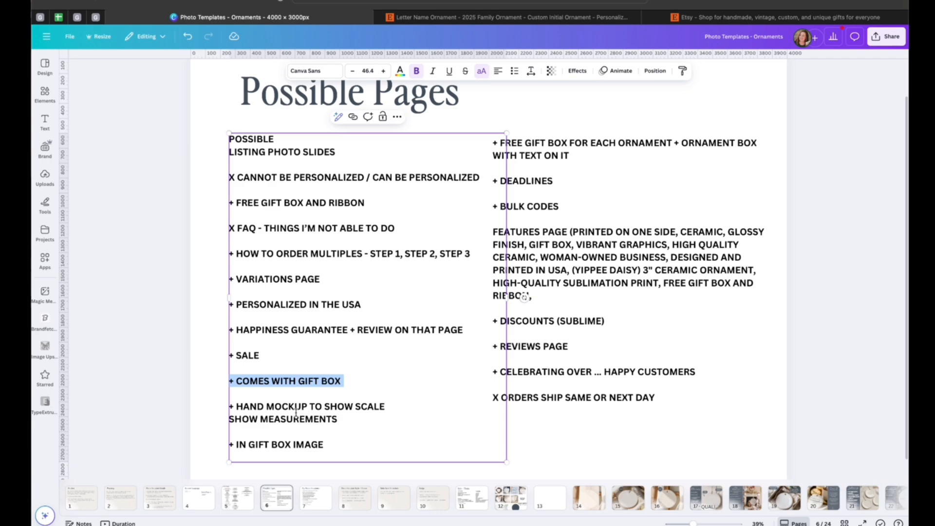
click(342, 419)
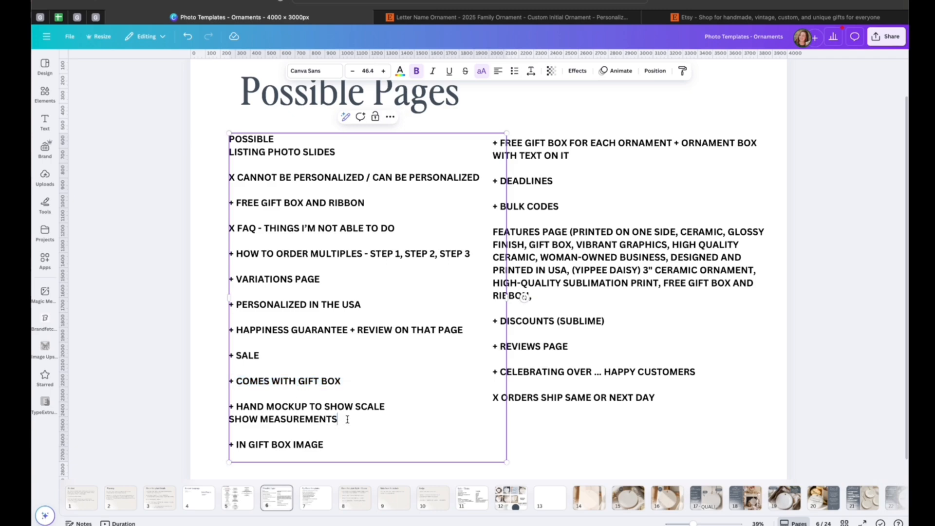
scroll(347, 419, down, 1)
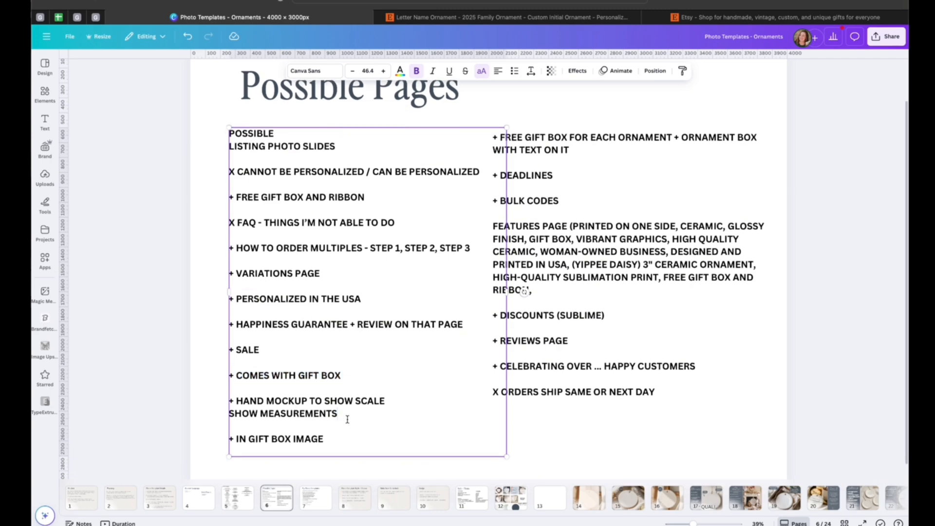
triple_click(262, 442)
Step: Split the second column's first entry into separate items, "+ FREE GIFT BOX FOR EACH ORNAMENT" and "+ ORNAMENT BOX WITH TEXT ON IT"
click(585, 161)
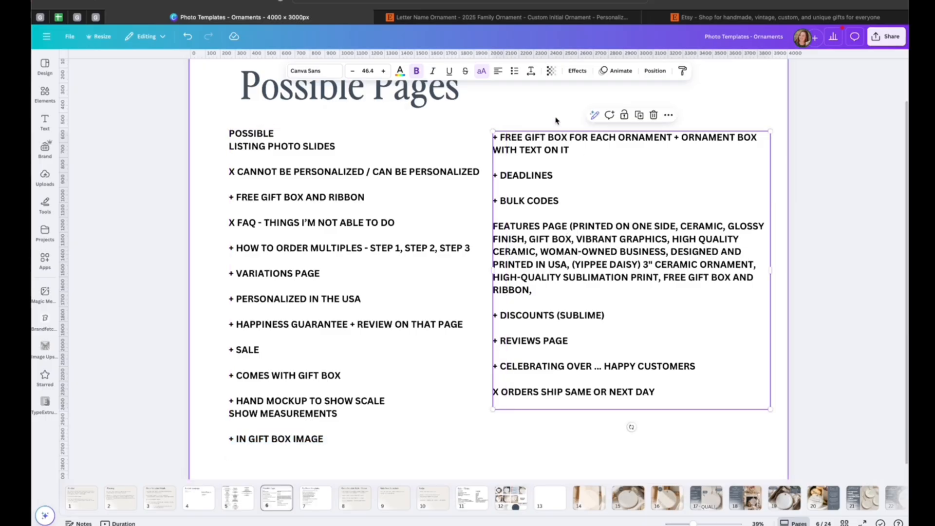
key(Return)
key(Return)
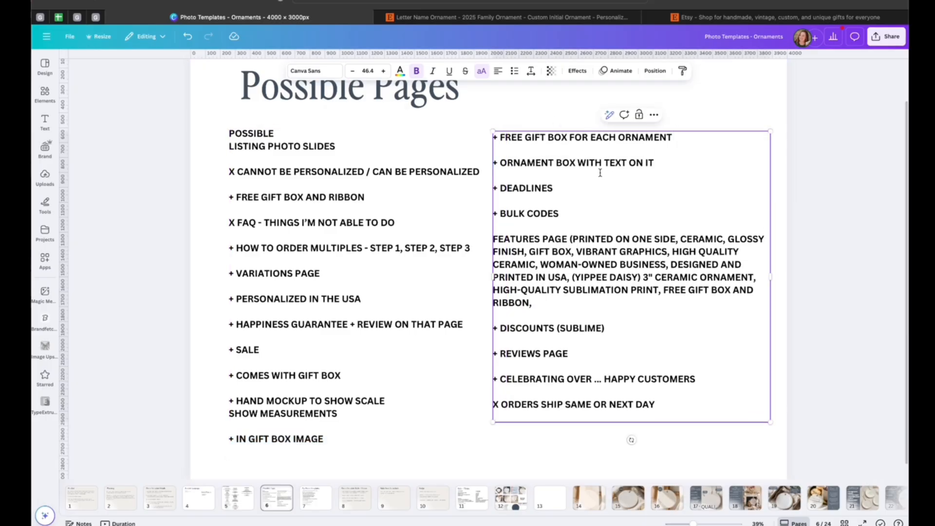
Step: Review the deadlines, bulk codes and features page entries in the second column, highlighting the 3" ceramic ornament phrase
triple_click(532, 185)
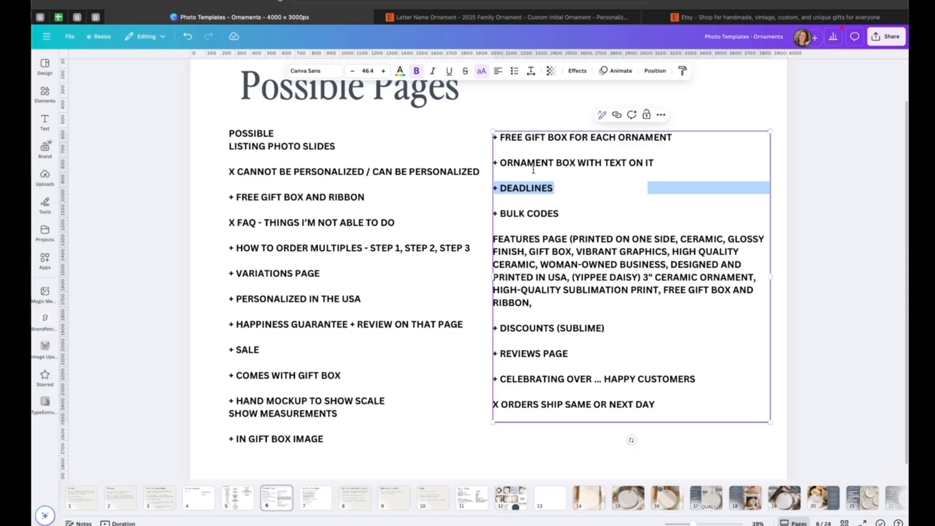
triple_click(513, 214)
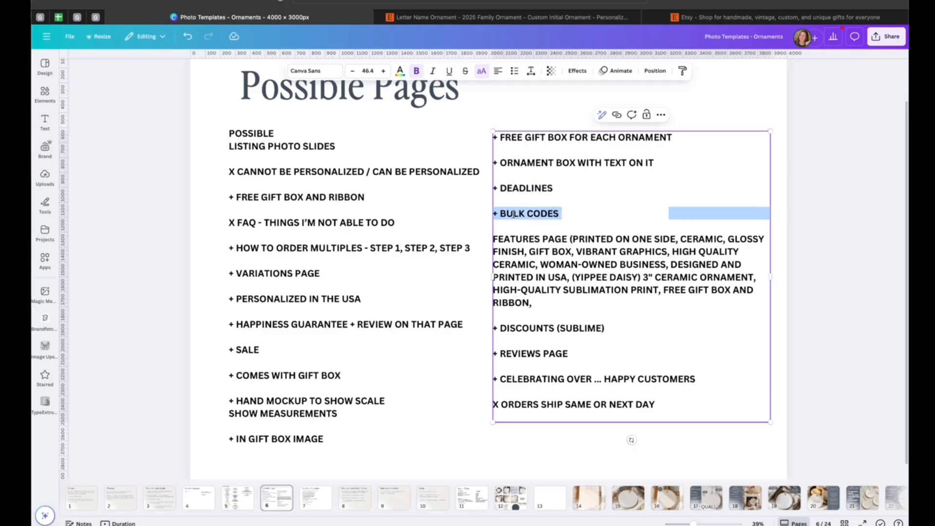
click(546, 234)
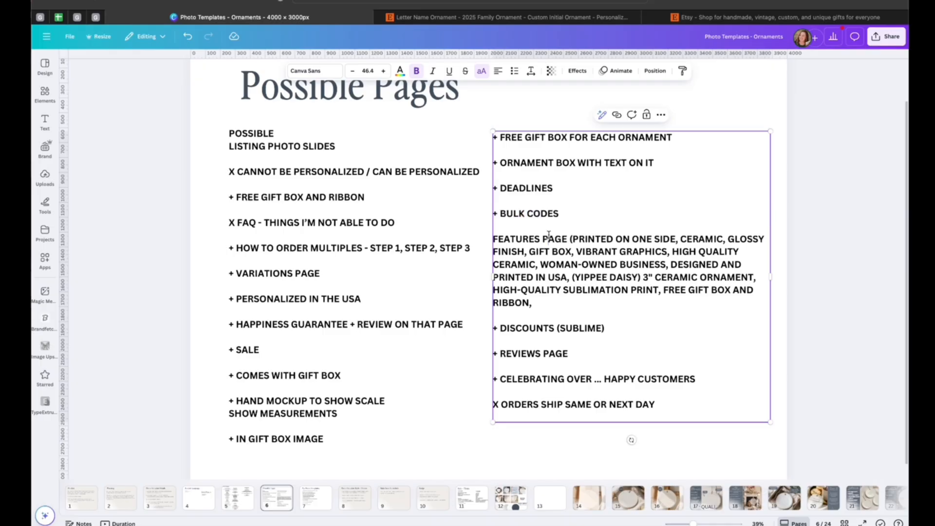
double_click(516, 238)
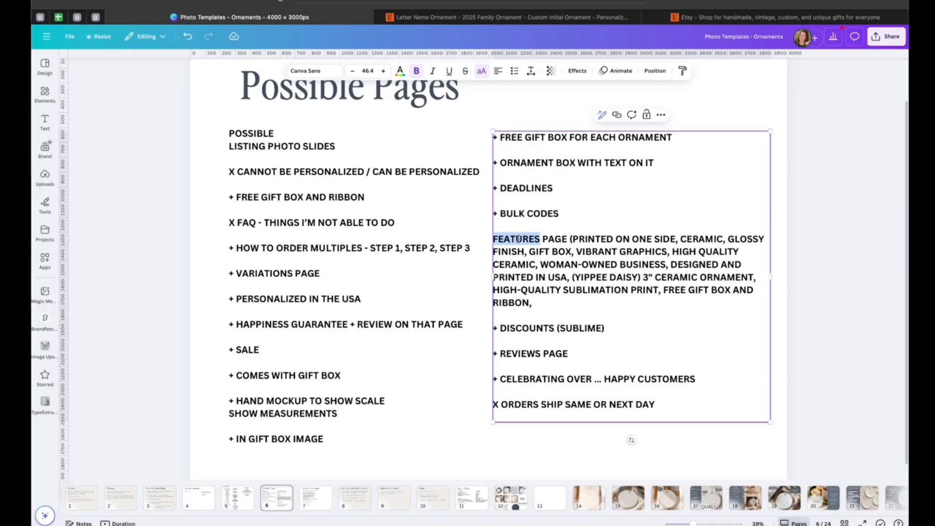
click(598, 249)
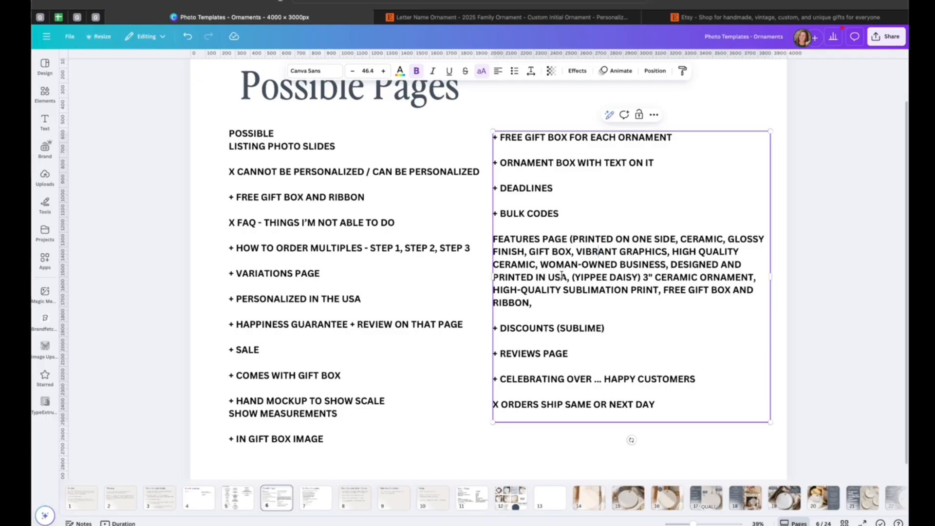
drag(642, 277, 757, 278)
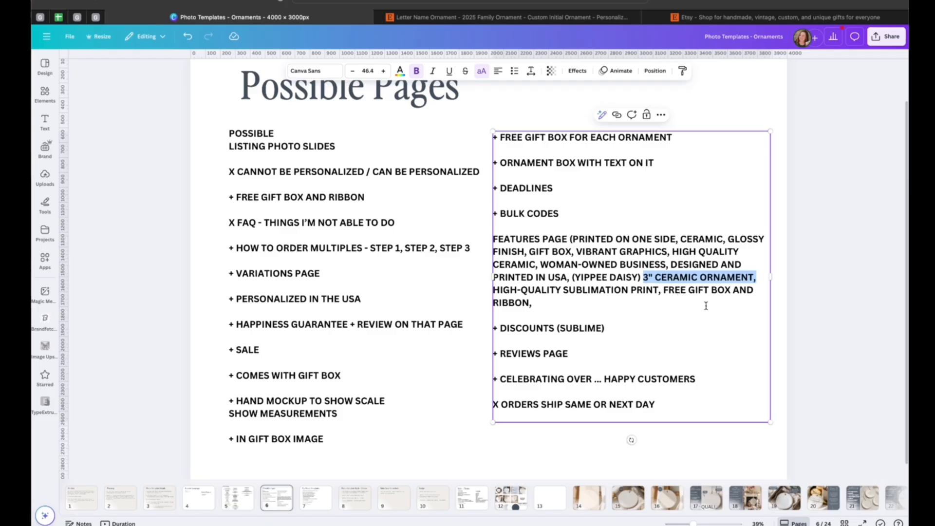
Step: Review the remaining second-column entries, from the features page through orders ship same or next day, highlighting the discounts and shipping lines
click(548, 304)
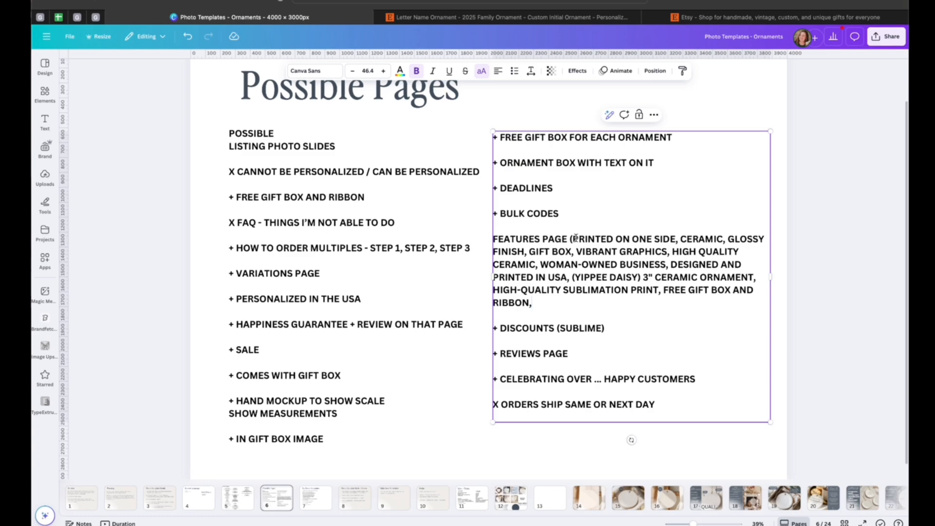
click(623, 329)
triple_click(532, 325)
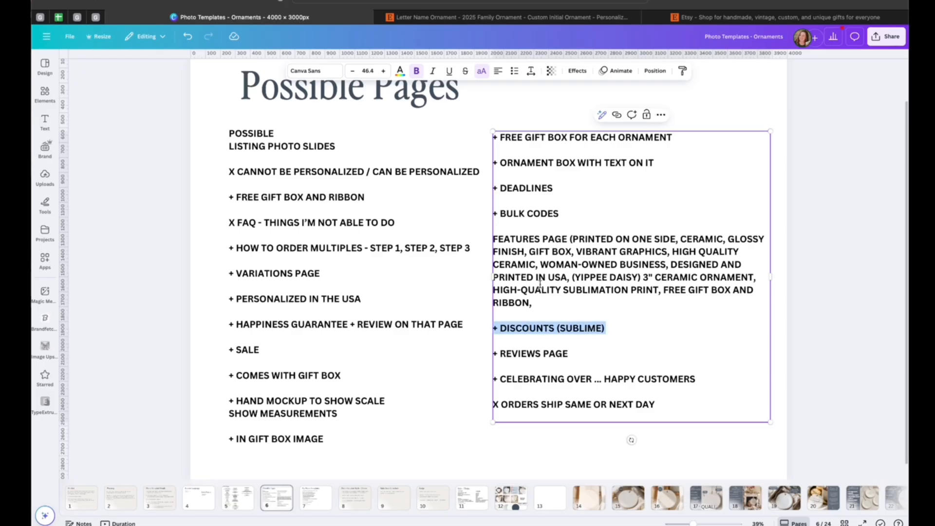
click(606, 347)
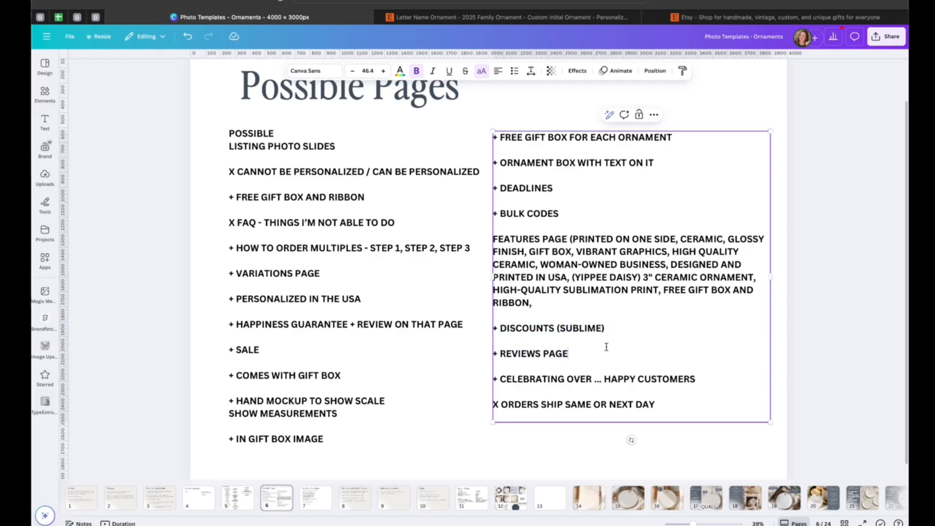
click(586, 379)
triple_click(542, 402)
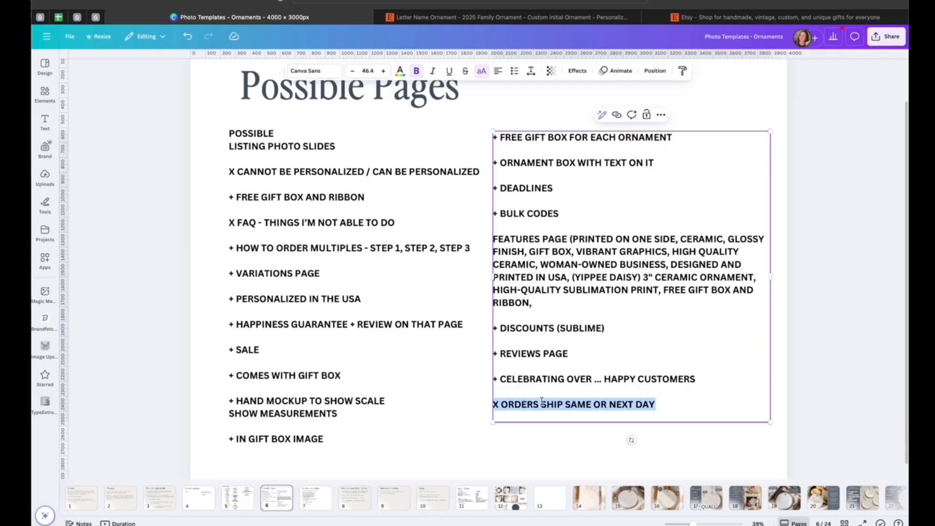
click(686, 395)
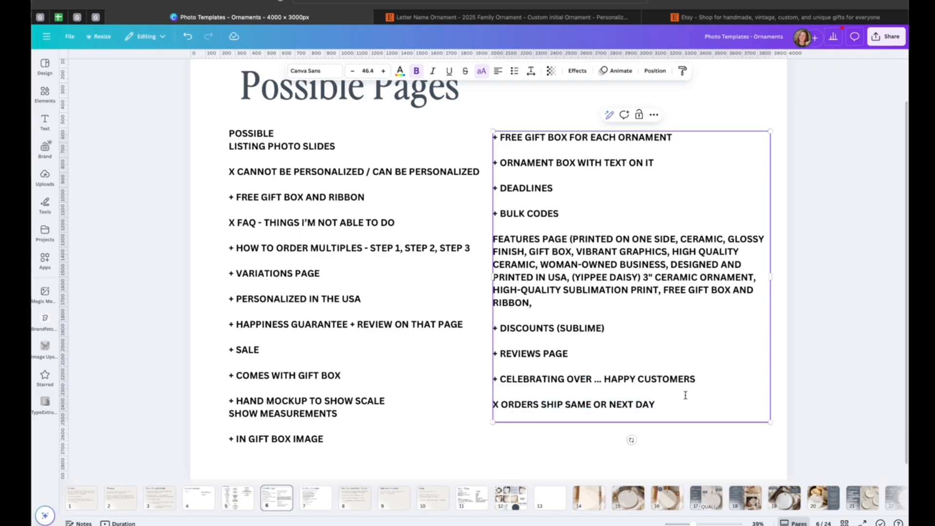
triple_click(632, 403)
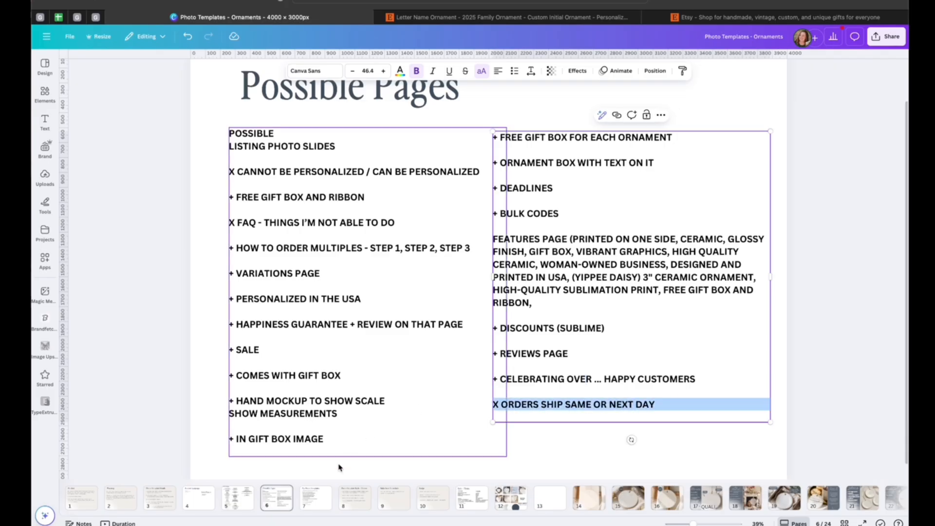
click(501, 404)
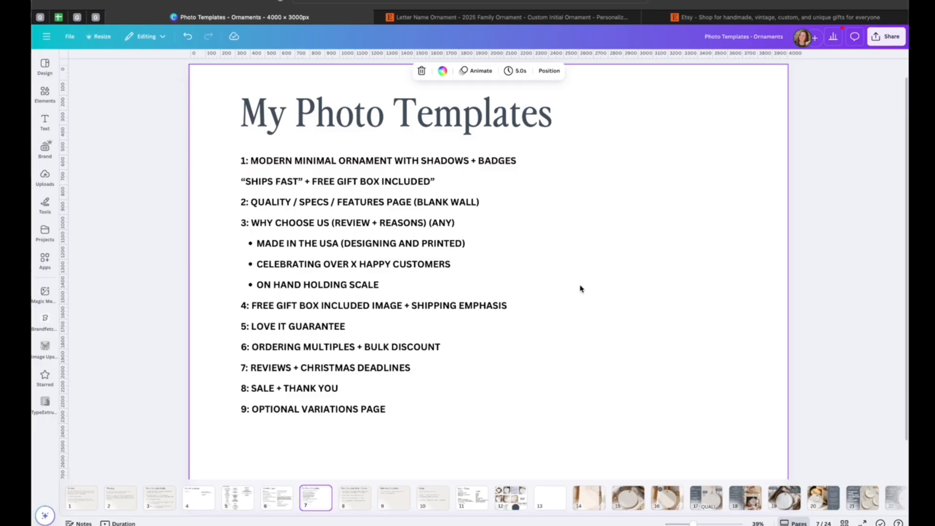
Step: Review the nine-item My Photo Templates list and compare it with the Possible Pages and Make Sure To Include pages
scroll(758, 501, right, 5)
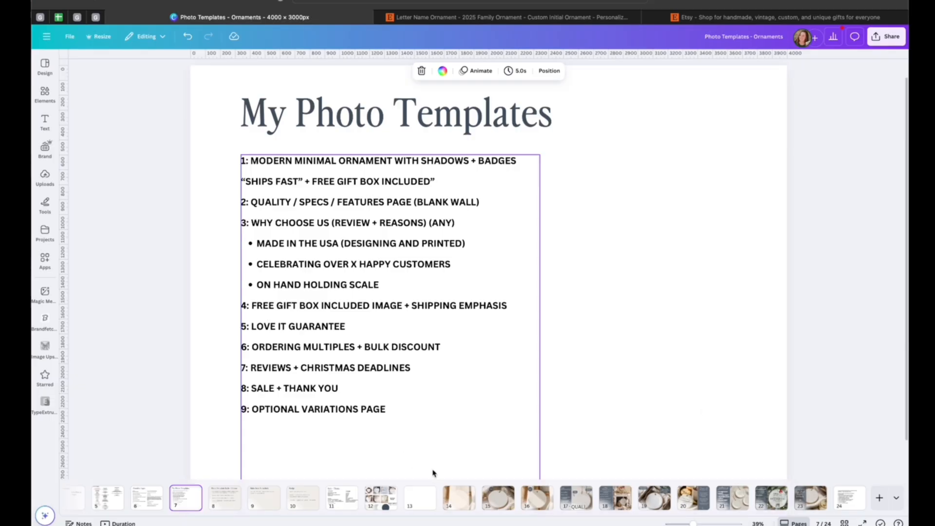
click(415, 417)
click(367, 398)
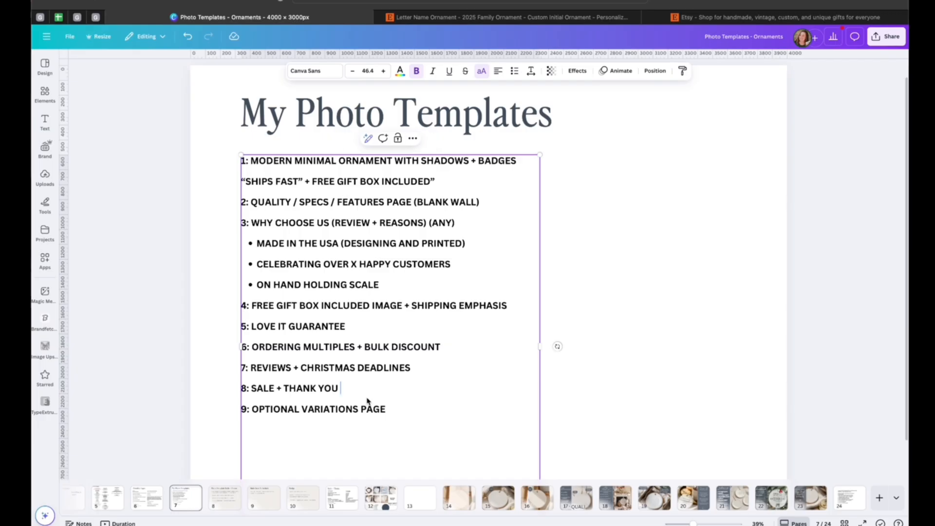
click(537, 249)
click(584, 238)
click(499, 238)
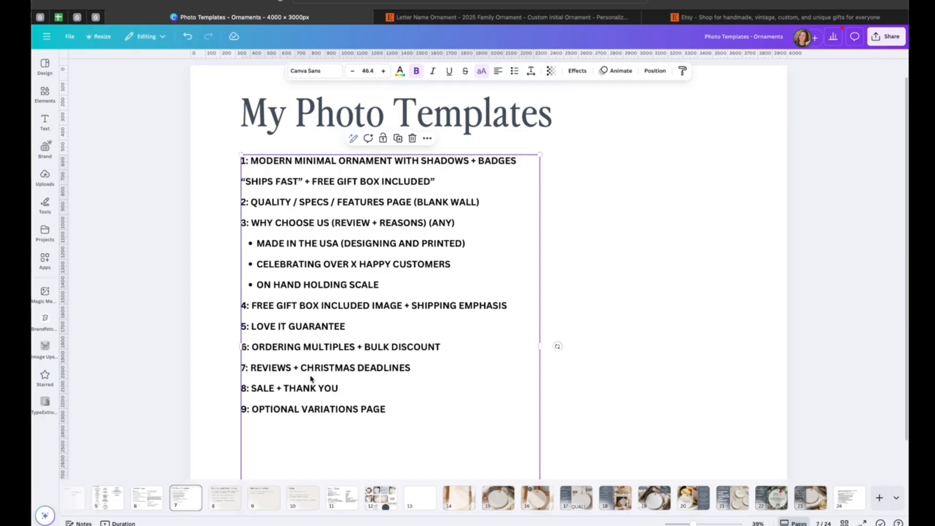
click(140, 496)
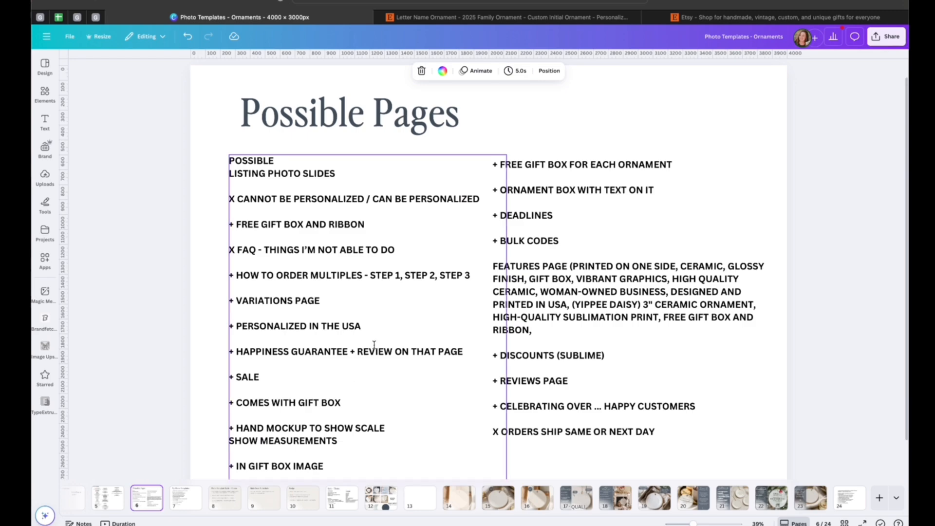
click(186, 502)
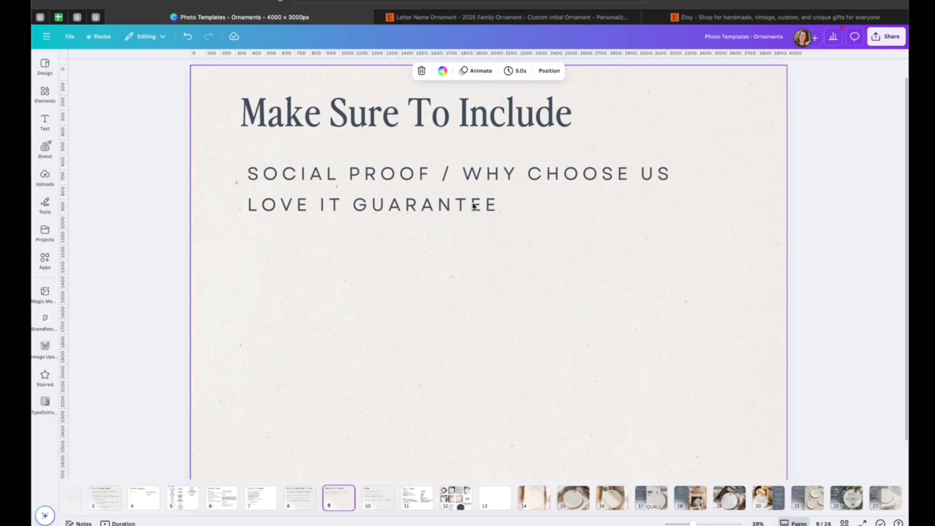
click(357, 219)
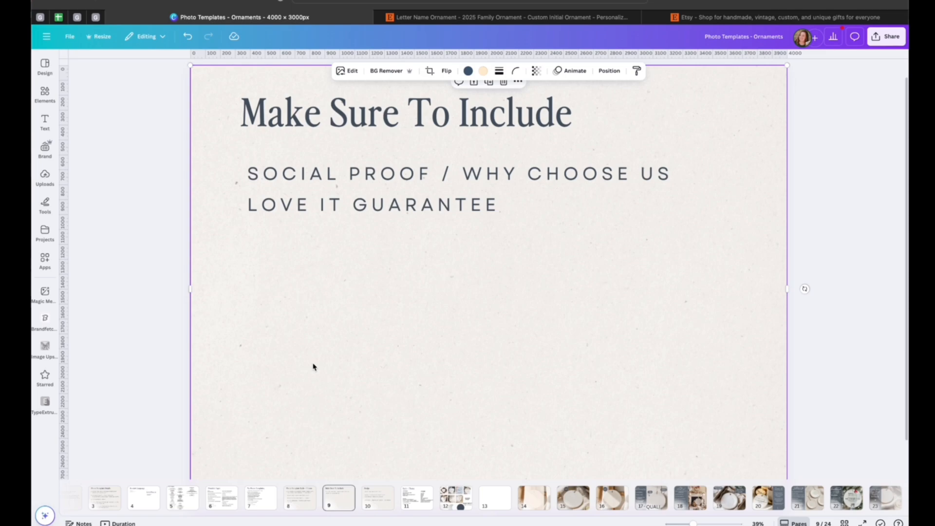
Step: Move the My Photo Templates page to position 14, directly before the finished ornament photo pages
click(261, 505)
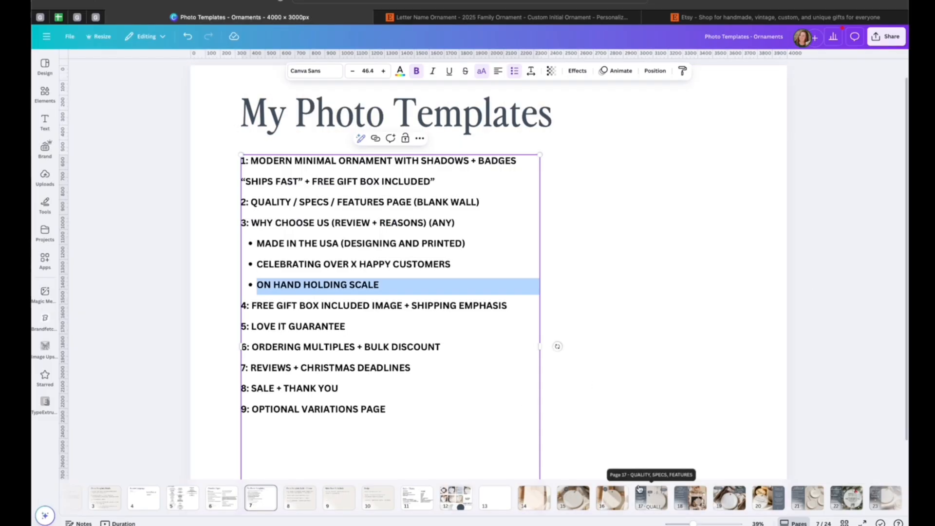
click(573, 501)
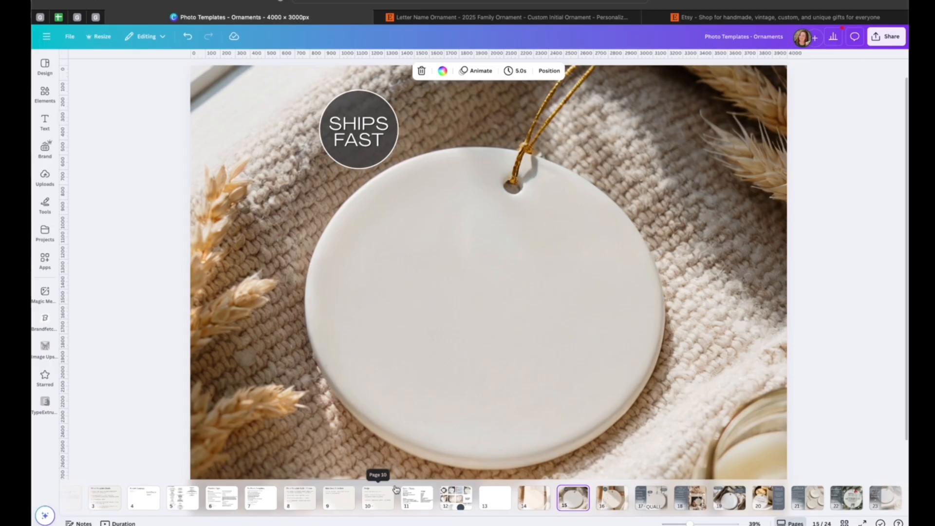
drag(263, 506, 534, 504)
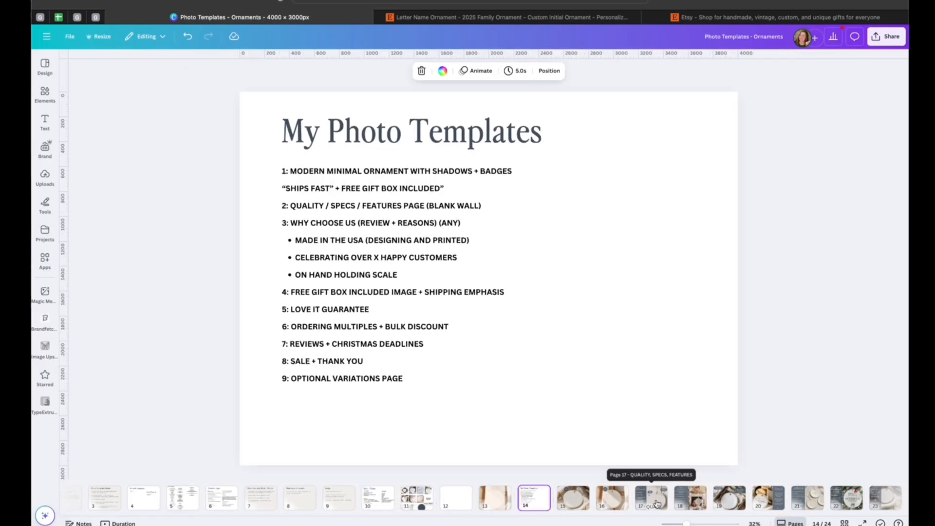
Step: Compare the "Ships Fast" ornament pages and the quality, specs and features page with the My Photo Templates list
click(571, 503)
click(612, 503)
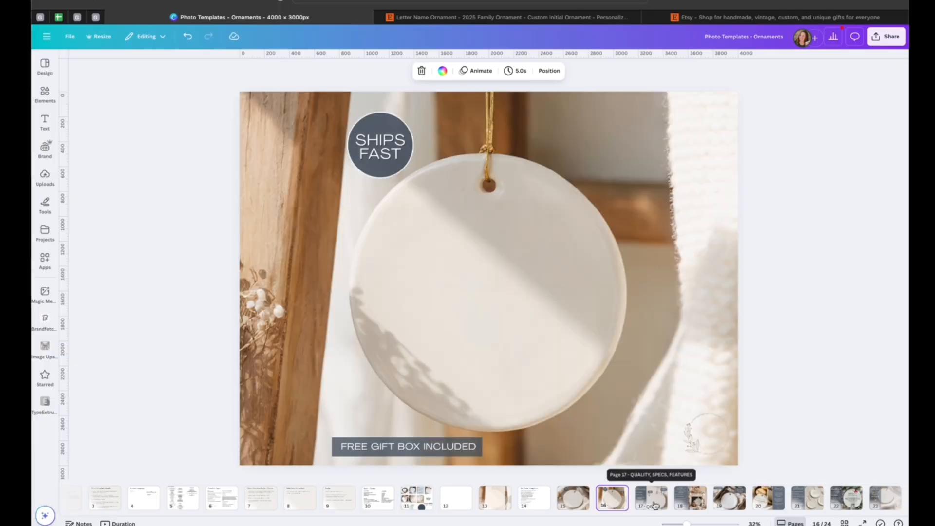
click(522, 494)
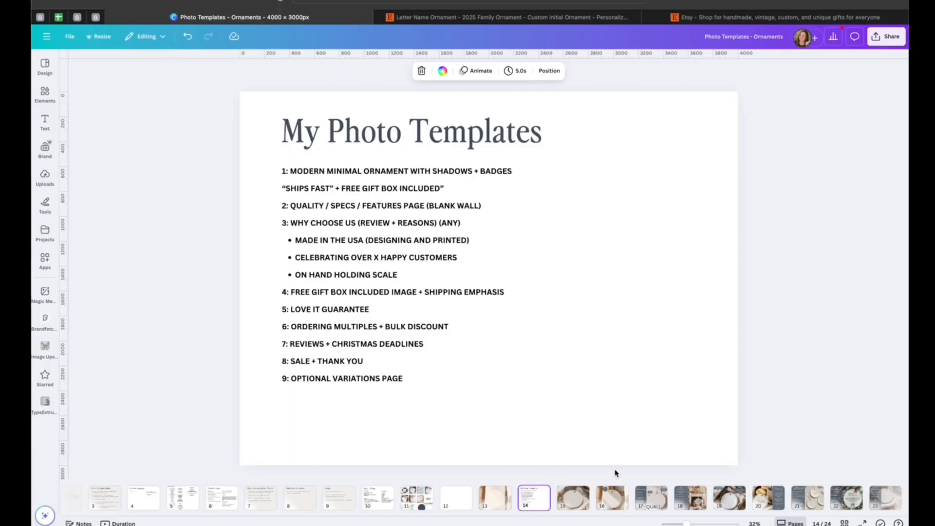
click(653, 498)
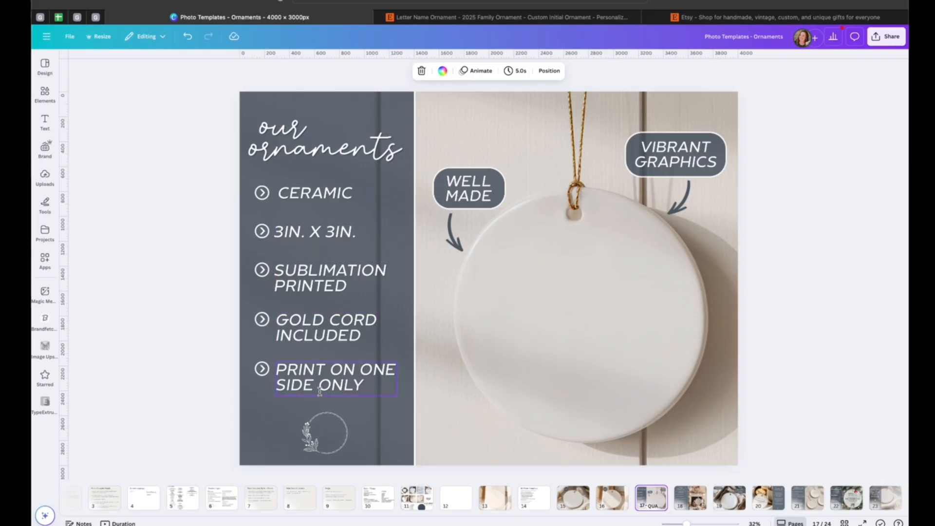
click(537, 503)
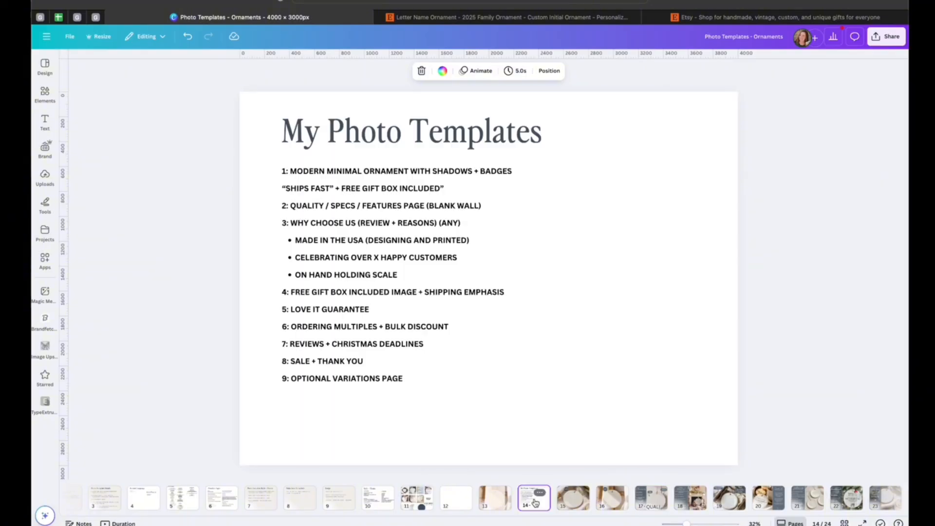
Step: Open the "why choose us?" page and examine its 5 star reviews line and the hand-held ornament photo
click(691, 505)
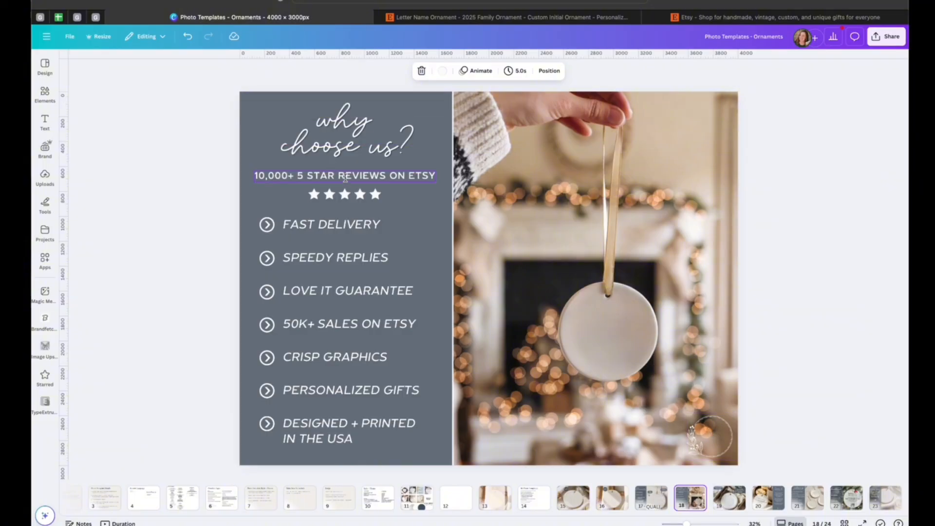
click(327, 179)
click(326, 179)
click(409, 218)
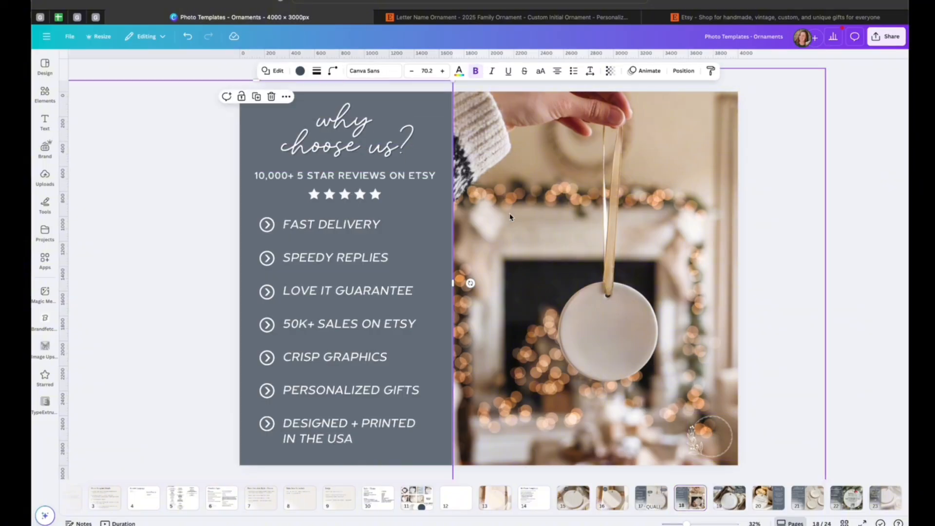
click(707, 152)
click(850, 130)
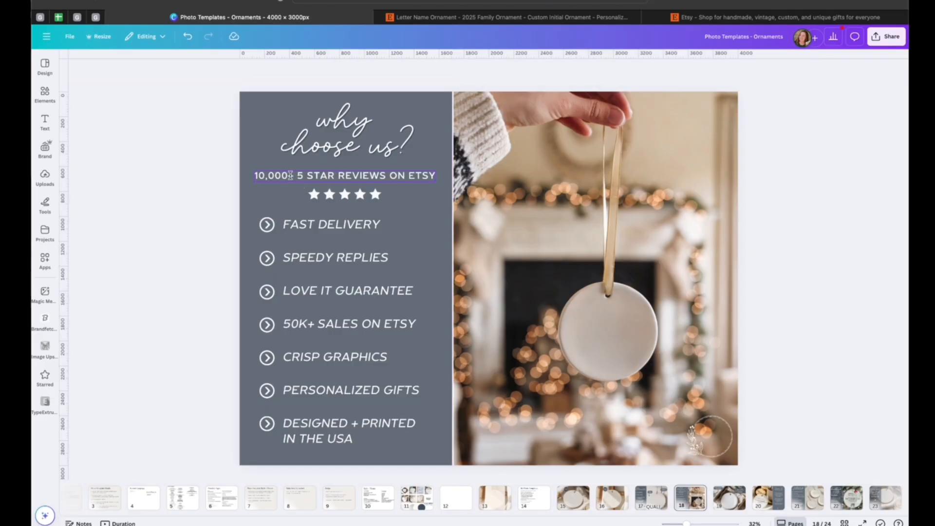
Step: Review the "why choose us?" reasons, highlighting the Etsy sales and crisp graphics lines, and return to the My Photo Templates list
click(347, 221)
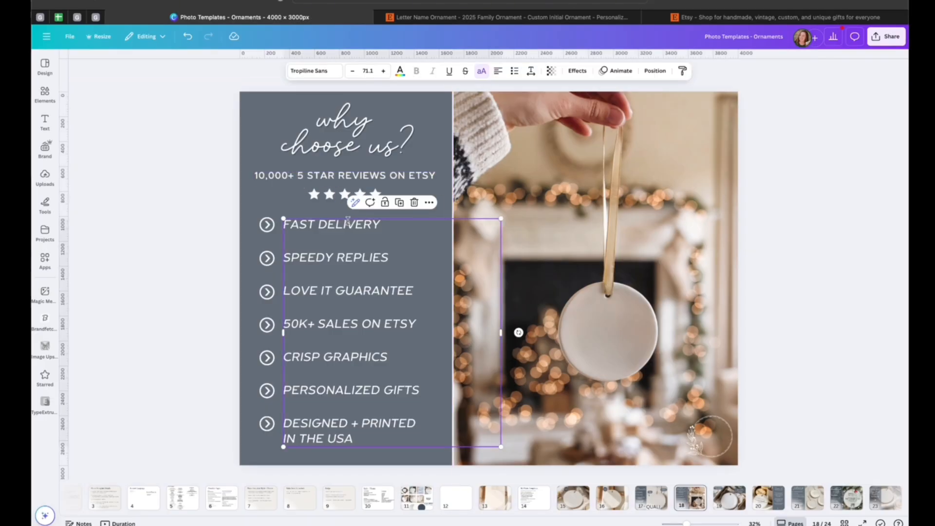
click(367, 255)
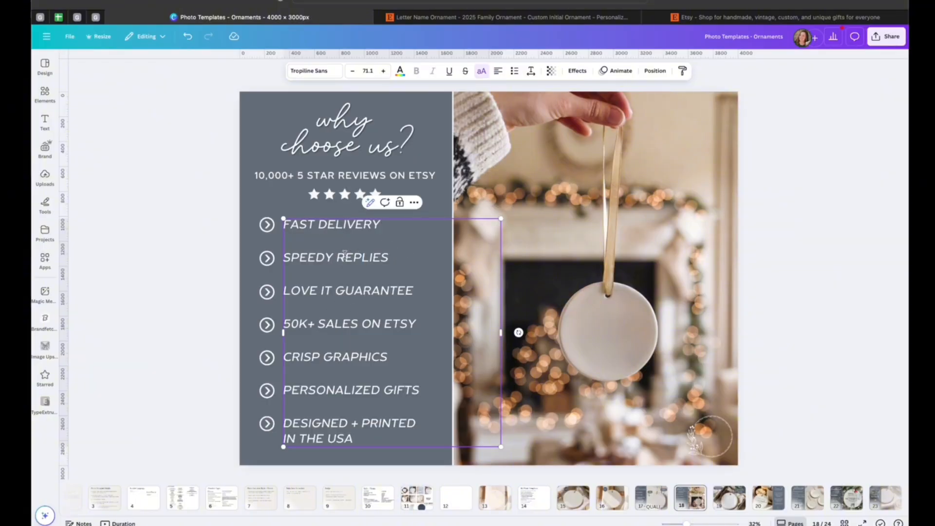
triple_click(389, 325)
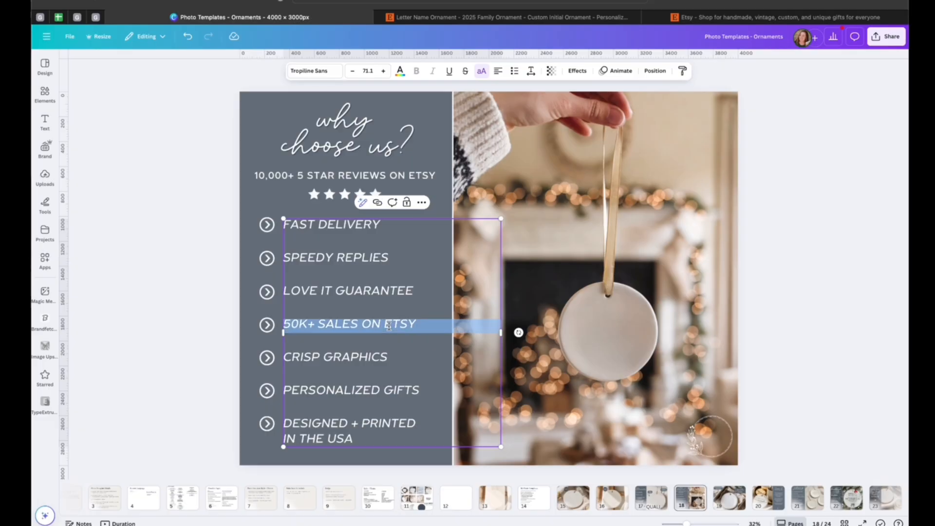
triple_click(358, 359)
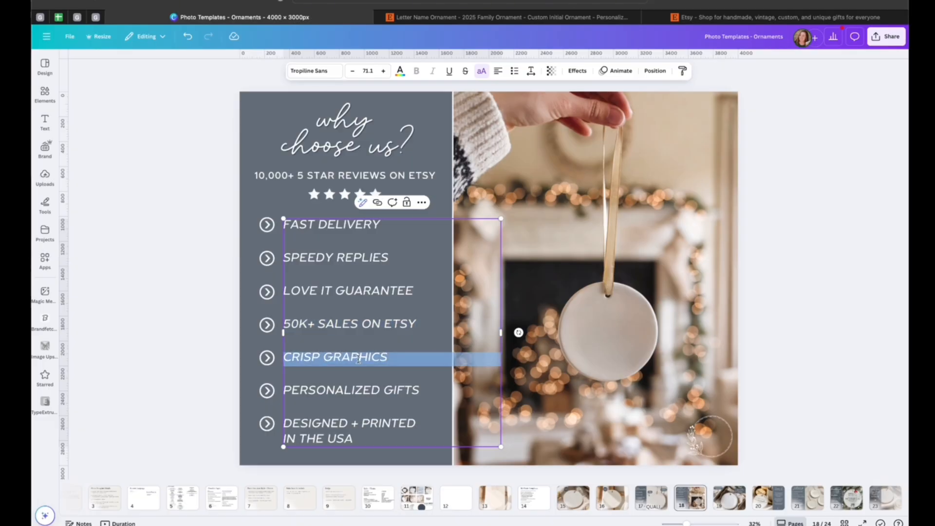
double_click(372, 387)
triple_click(360, 354)
click(348, 391)
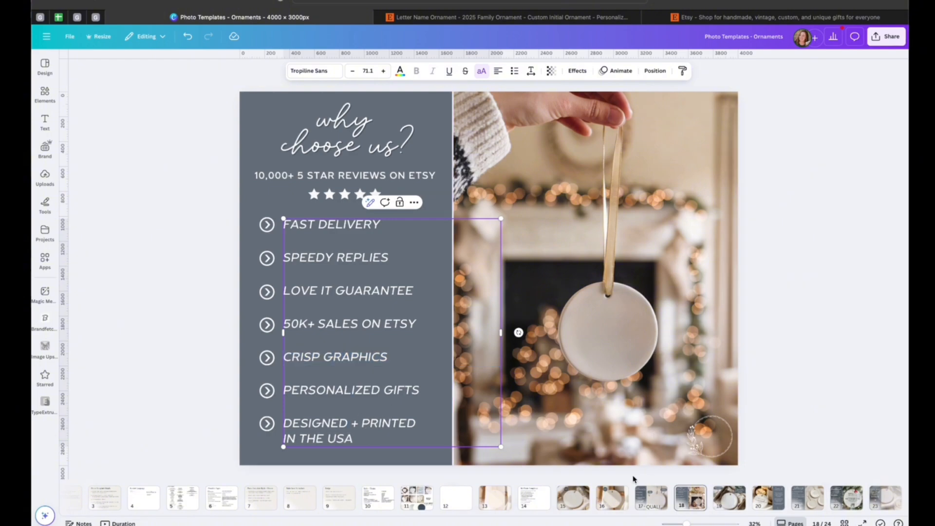
click(533, 497)
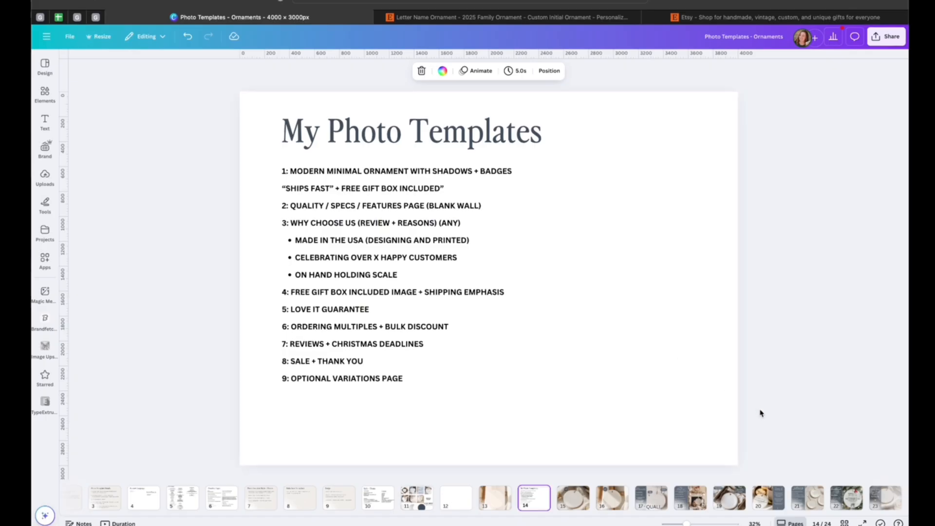
Step: Check the Reviews Language page against the gift box page, examining its "Free Gift Box Included" badge and customer quote
click(694, 502)
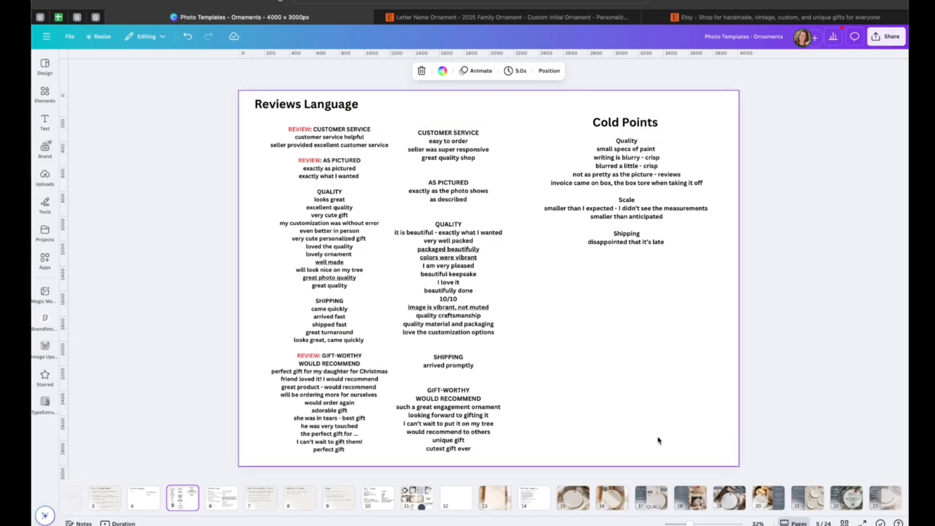
click(729, 497)
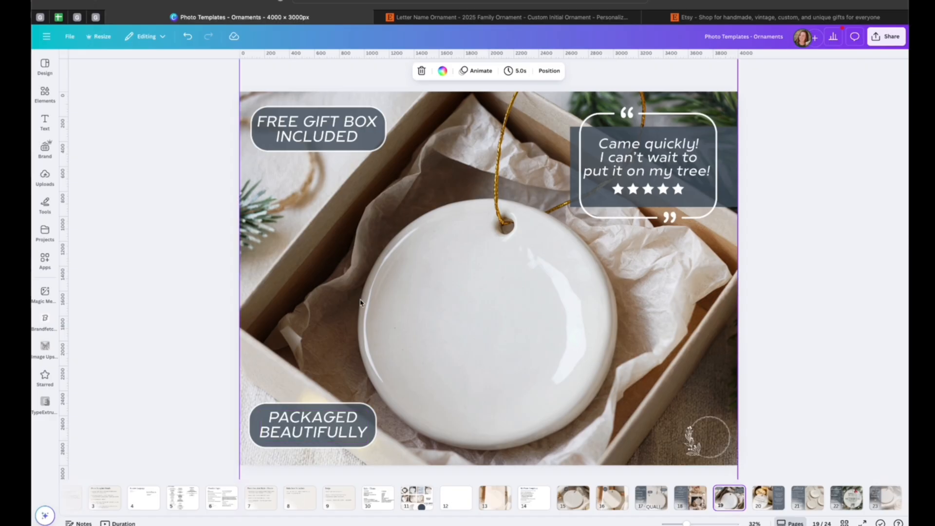
click(362, 138)
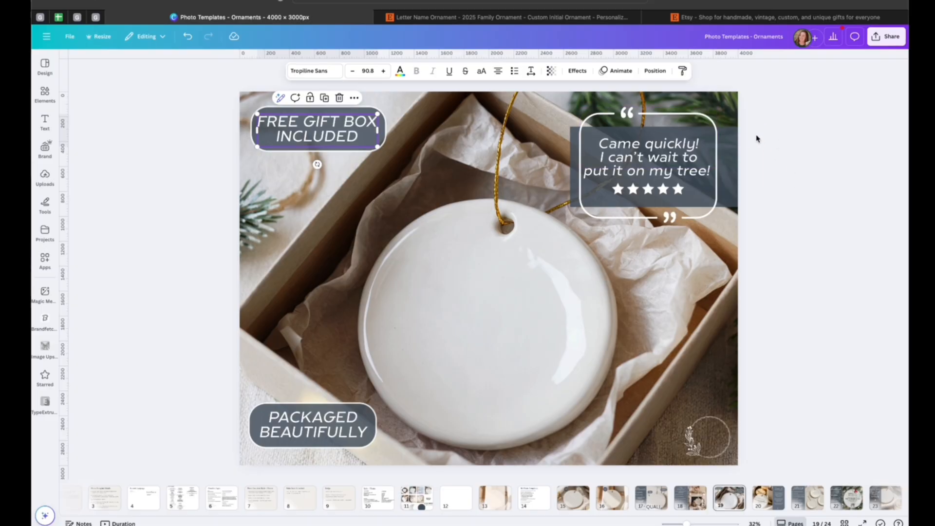
click(839, 313)
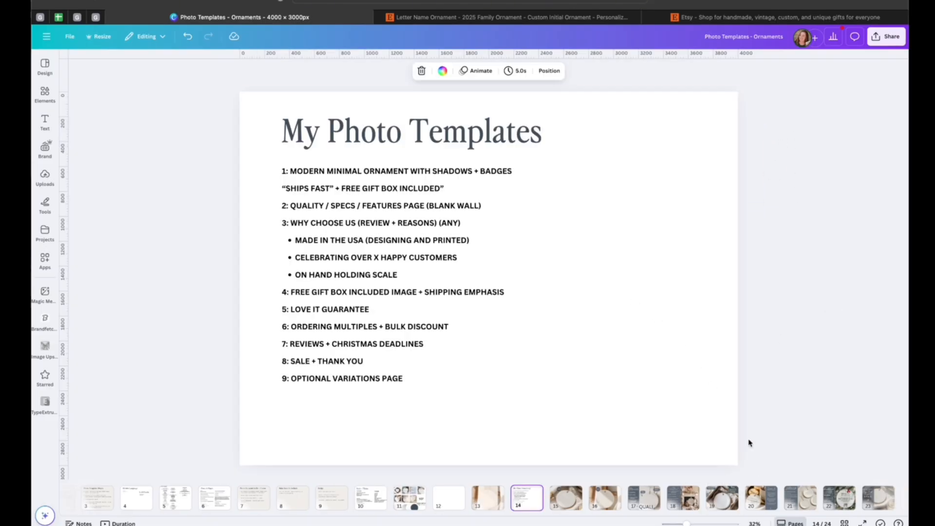
Step: Open the "Love it Guarantee" page and examine its refund wording and the circular floral logo
click(767, 503)
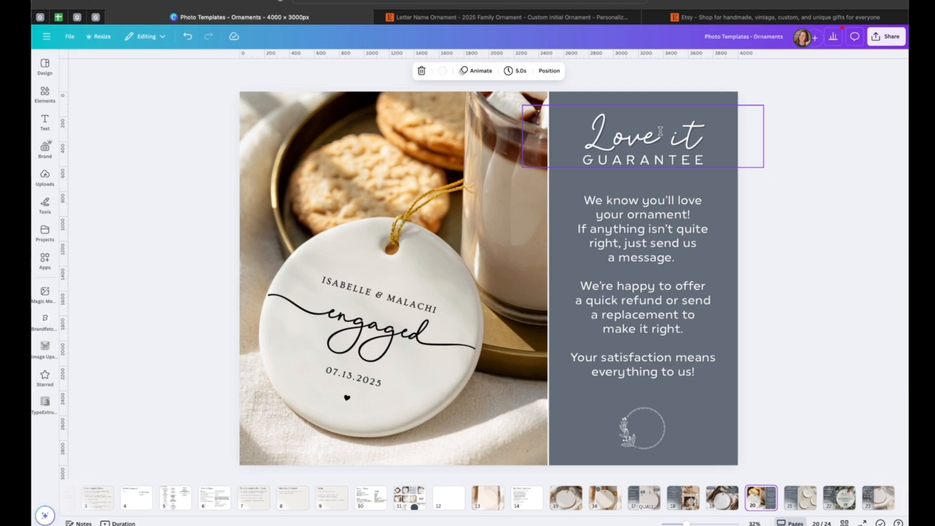
click(644, 433)
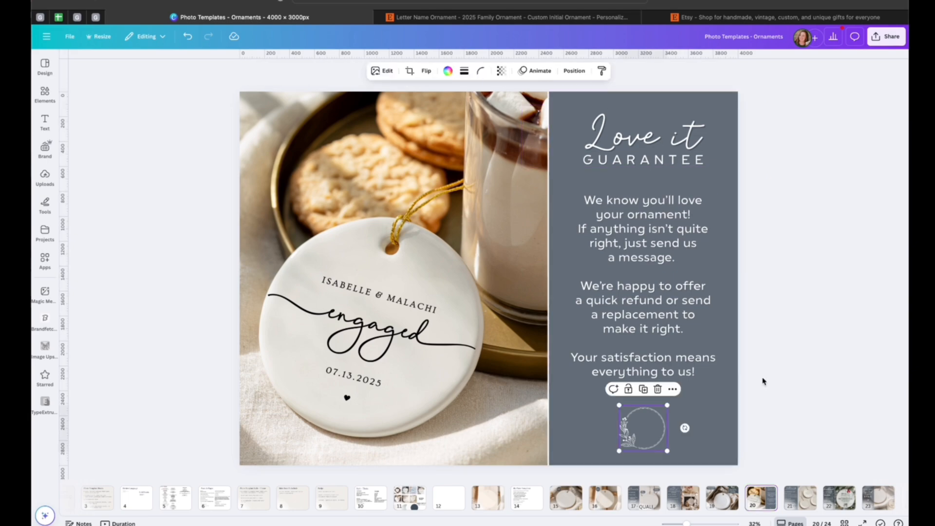
click(781, 263)
click(661, 432)
click(804, 390)
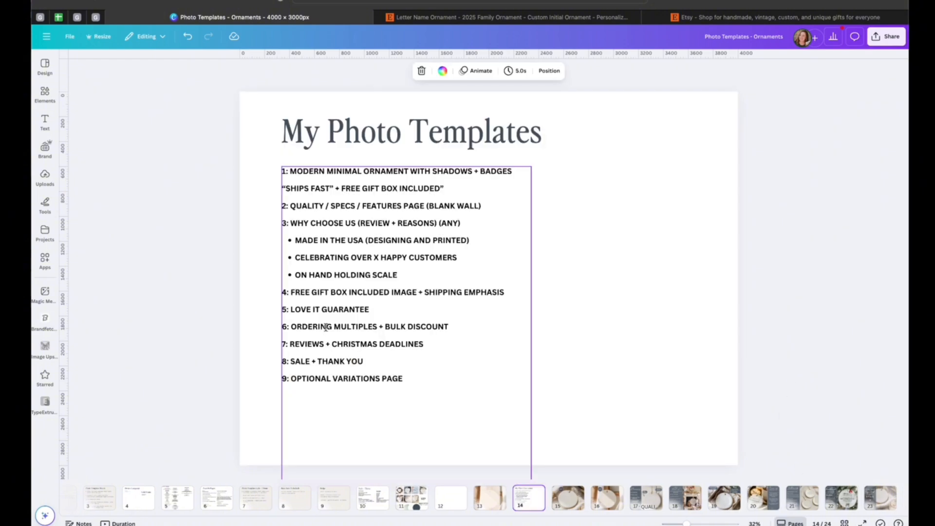
Step: Highlight the "Ordering multiples + bulk discount" list item, review the matching page with code BULK10, and return to the My Photo Templates list
triple_click(325, 327)
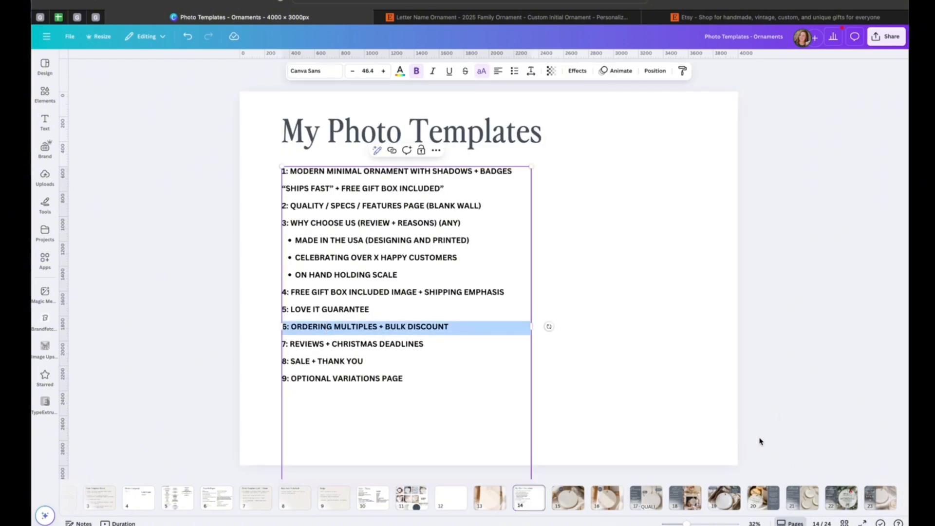
scroll(761, 499, right, 1)
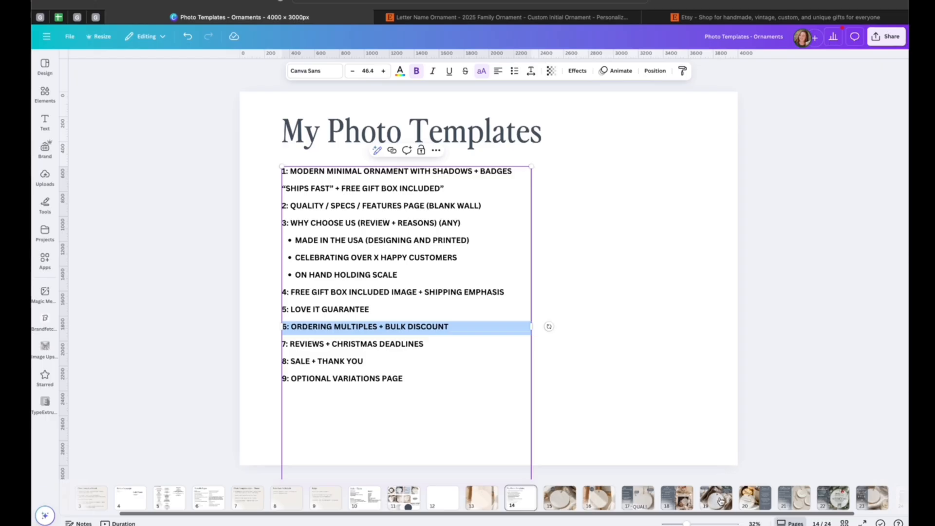
click(801, 499)
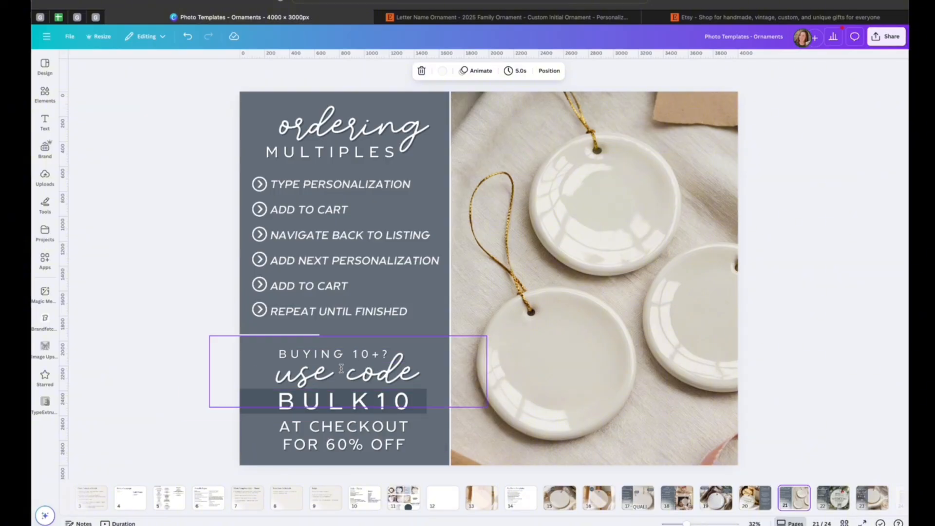
click(526, 500)
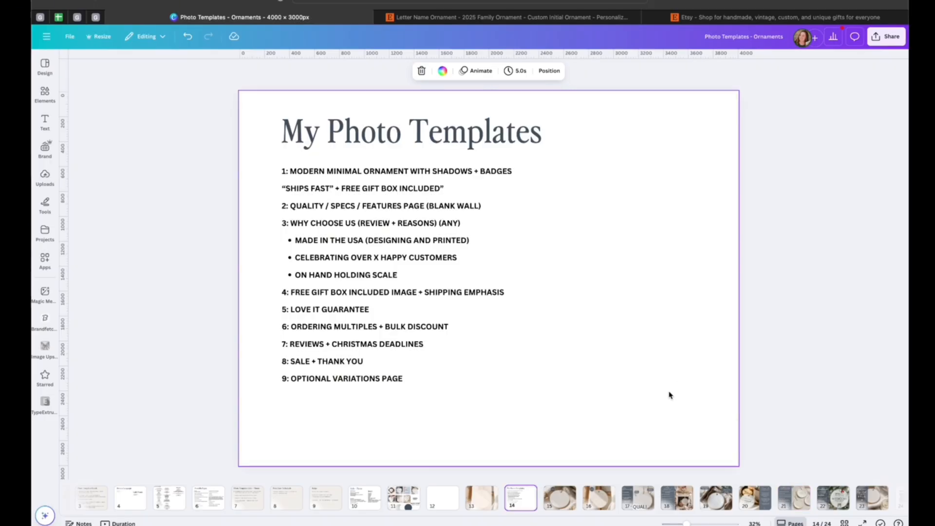
Step: Open the customer feedback and 2025 order deadlines page, examining its review text, semi-transparent overlay and December 13th ornament
click(840, 498)
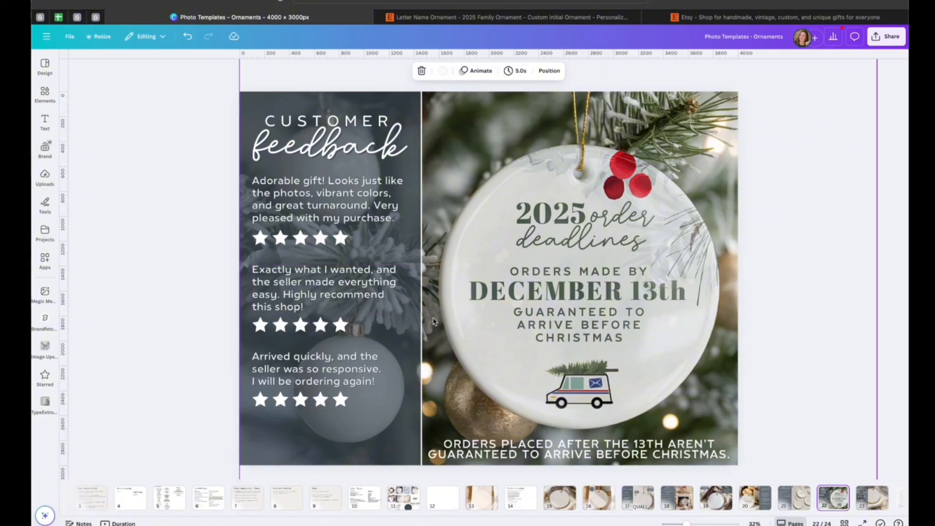
click(316, 370)
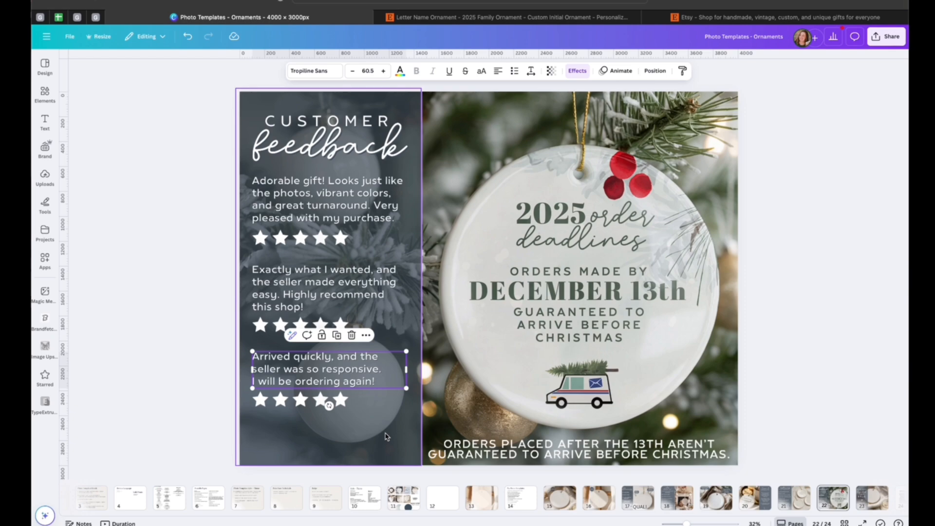
click(386, 435)
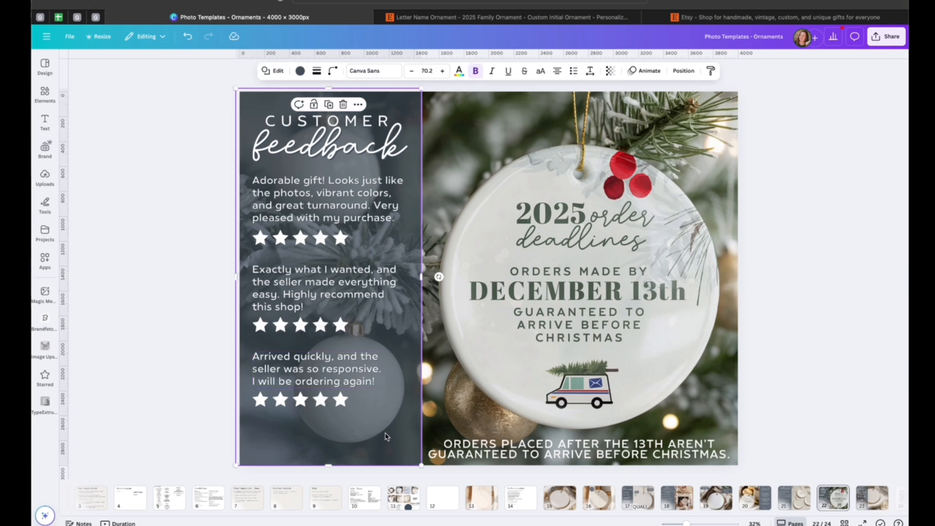
click(501, 361)
click(811, 278)
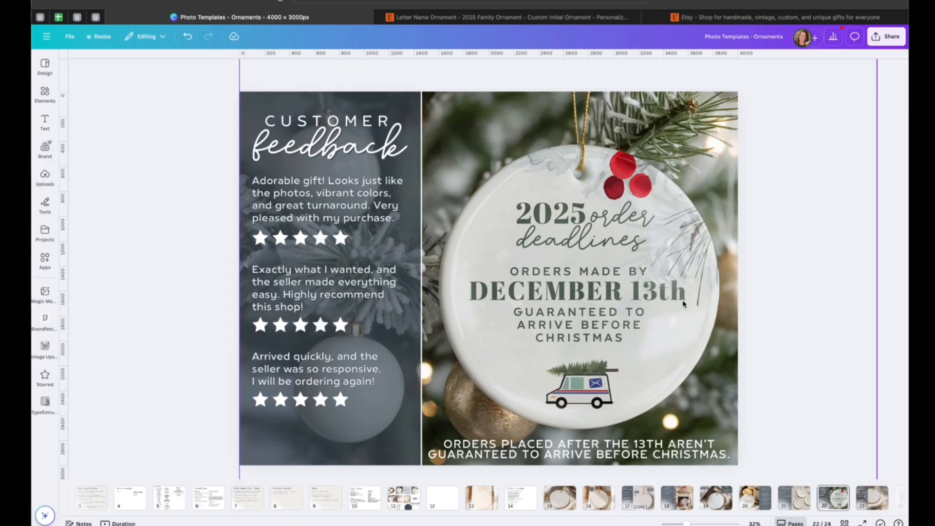
scroll(812, 493, right, 2)
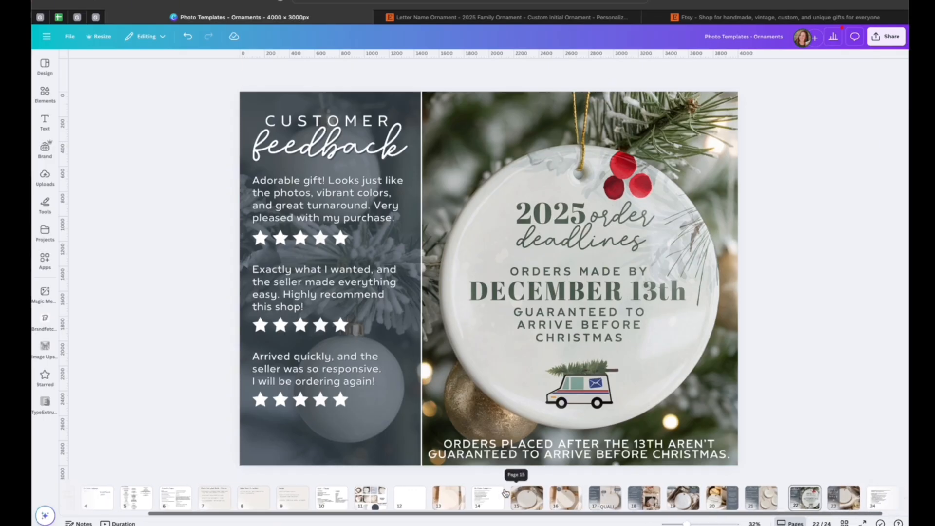
Step: Check the My Photo Templates list, then open the "50% off limited time sale" thank-you page and inspect its transparent overlay
click(504, 496)
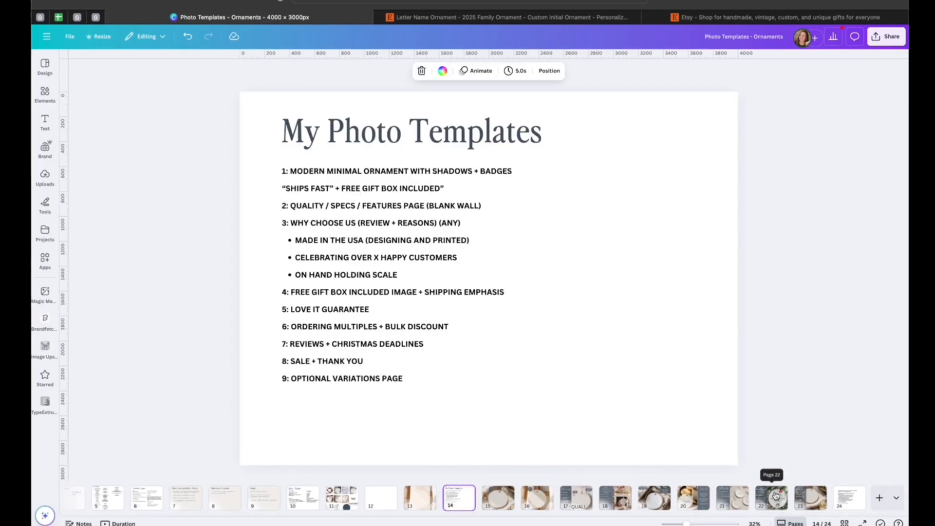
click(803, 509)
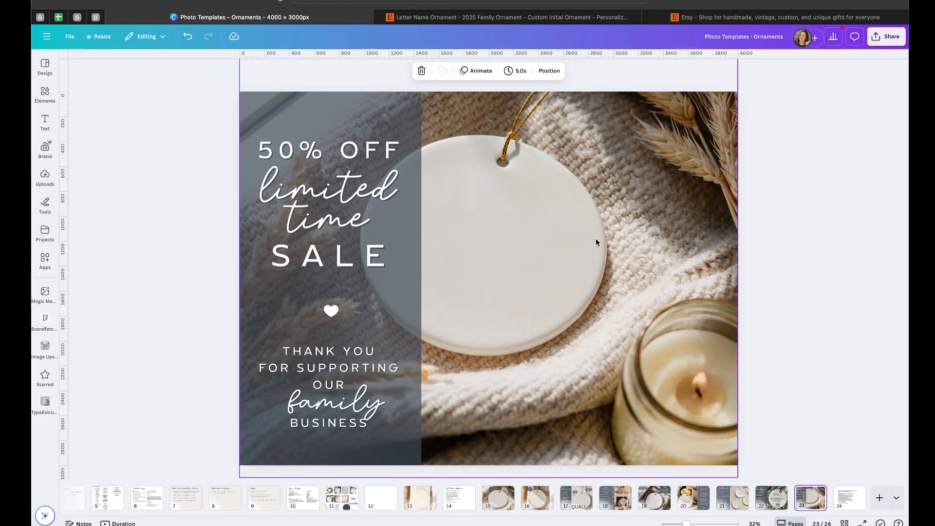
click(328, 109)
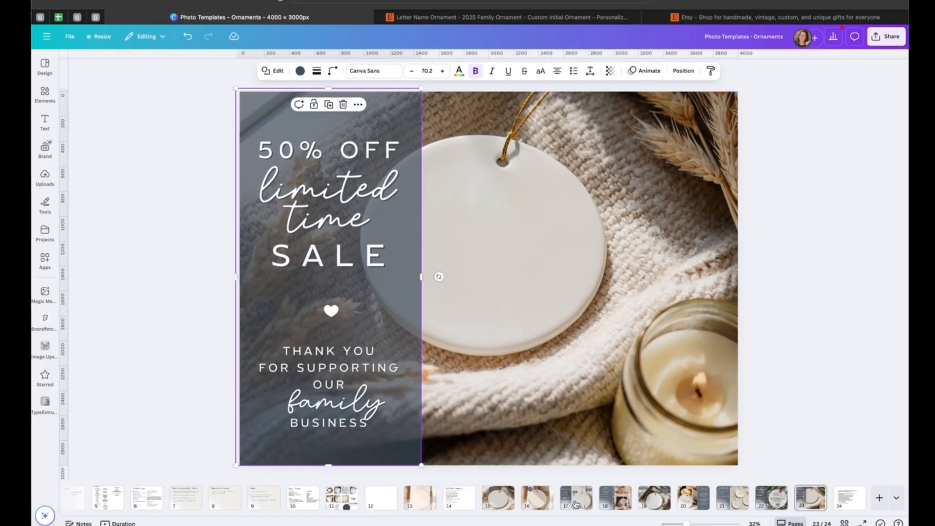
Step: Compare the "our ornaments" quality, specs and features page with the "why choose us?" page
click(535, 496)
click(576, 499)
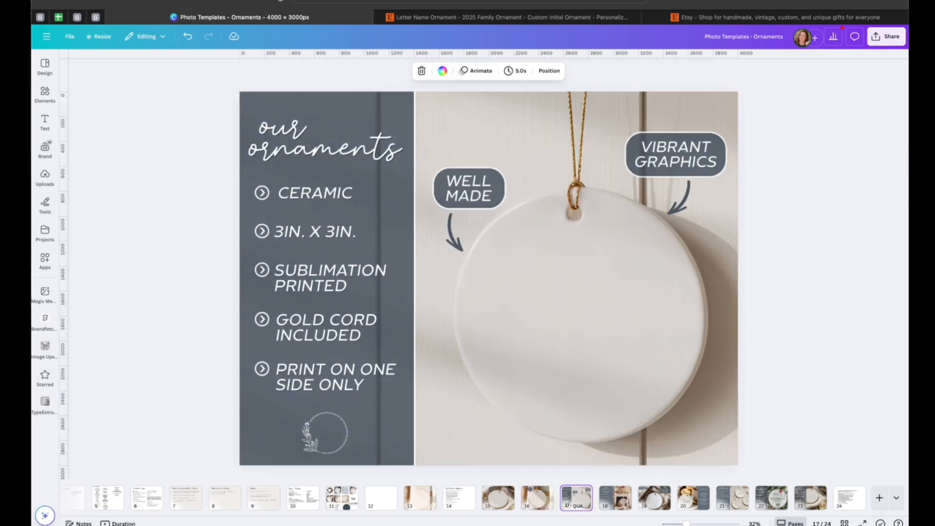
click(615, 498)
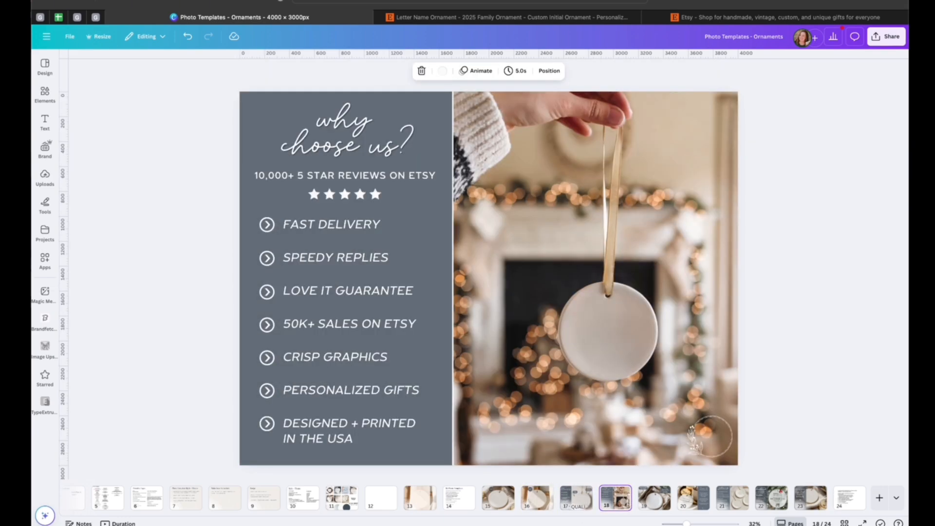
click(576, 498)
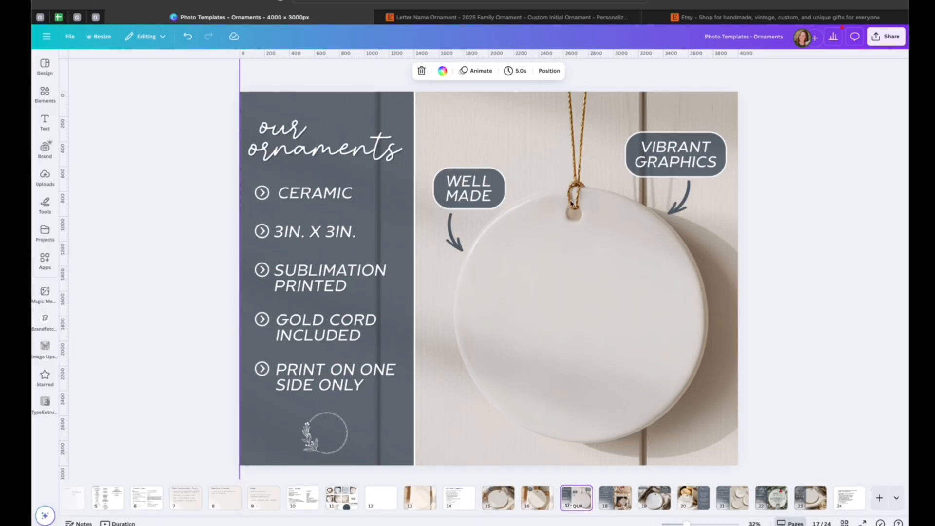
click(615, 500)
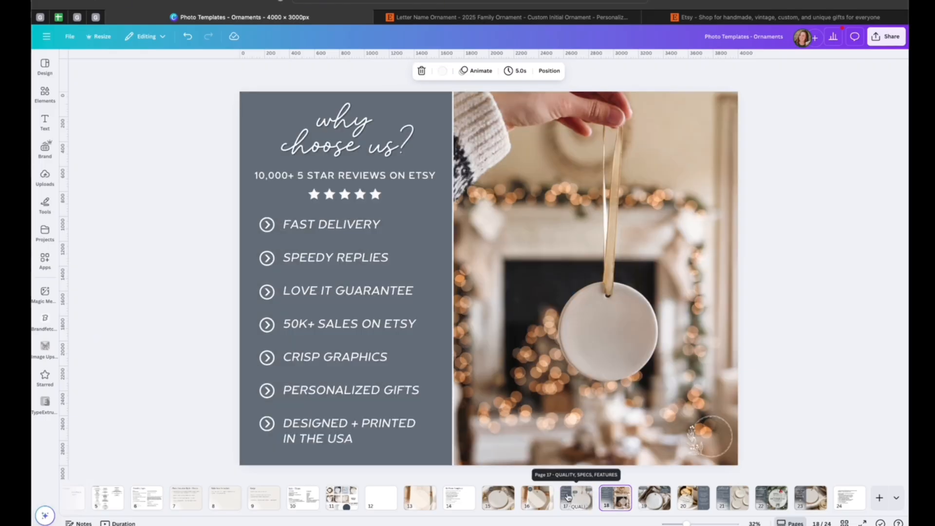
Step: Read the Photo Template Style + Theme page, check the Etsy home page, and return to the Canva design
scroll(398, 499, left, 2)
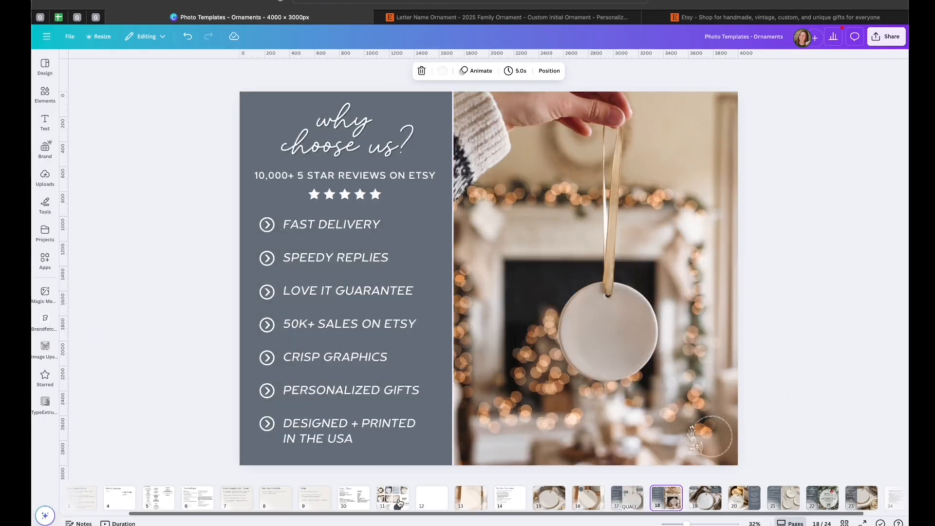
scroll(399, 500, left, 3)
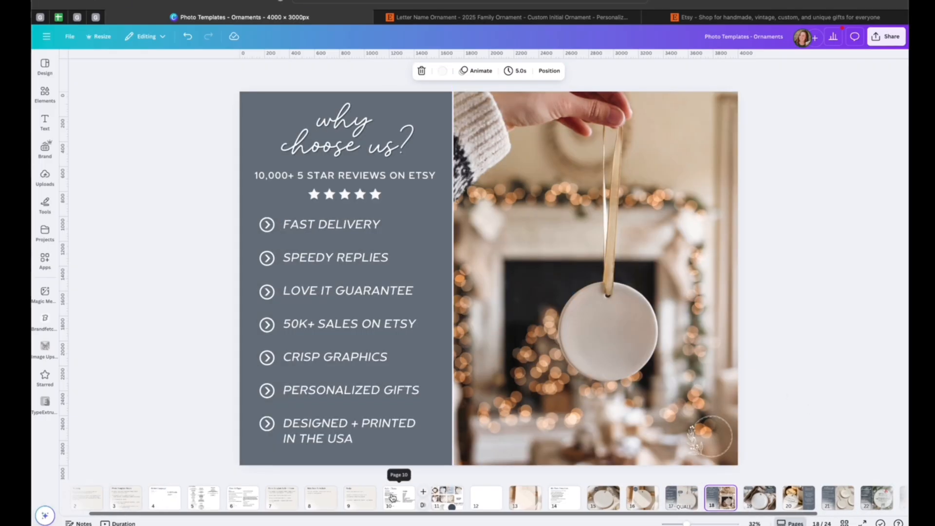
scroll(392, 497, left, 2)
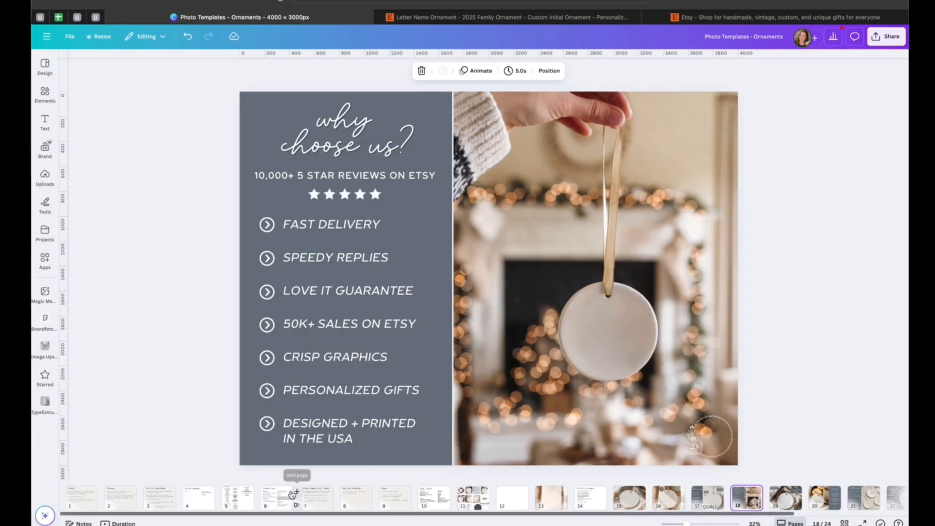
click(314, 496)
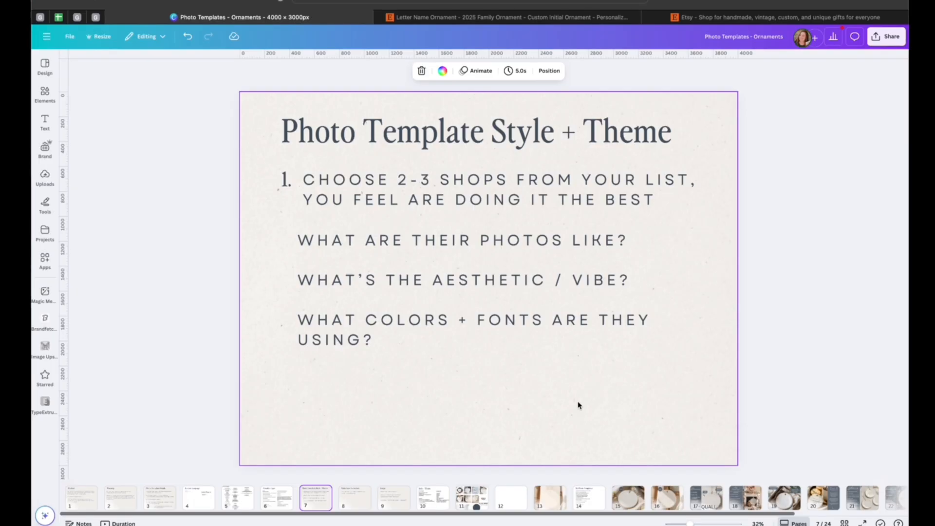
click(752, 22)
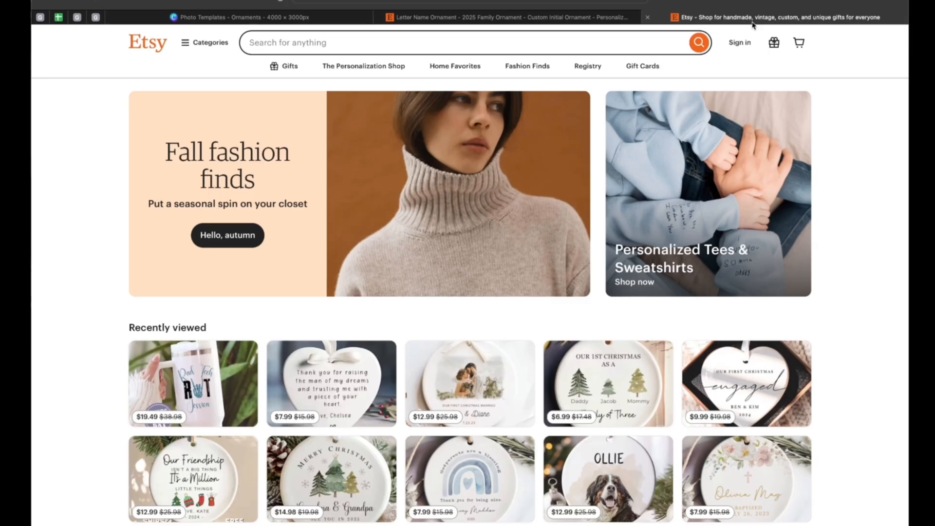
click(298, 19)
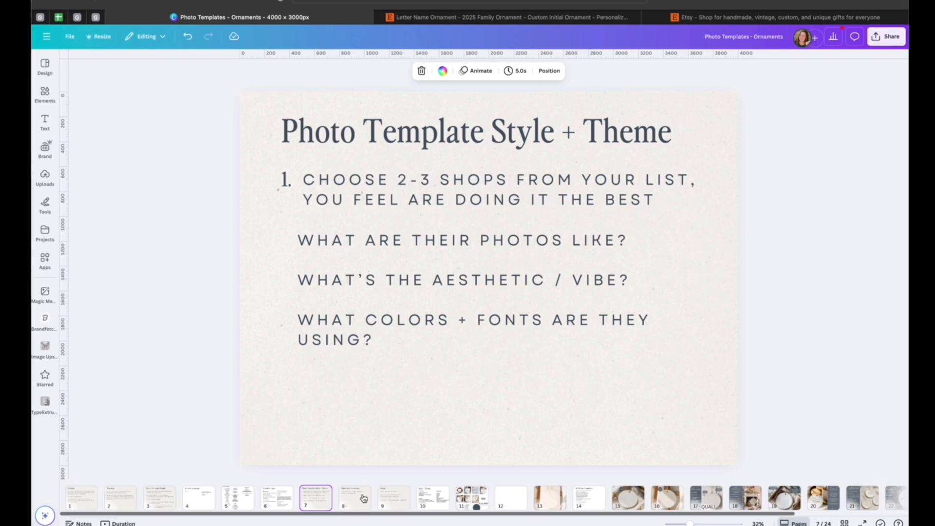
Step: Page through the finished templates in order, from the "Ships Fast" ornament on page 16 to the sale page 23
scroll(363, 498, right, 3)
click(595, 497)
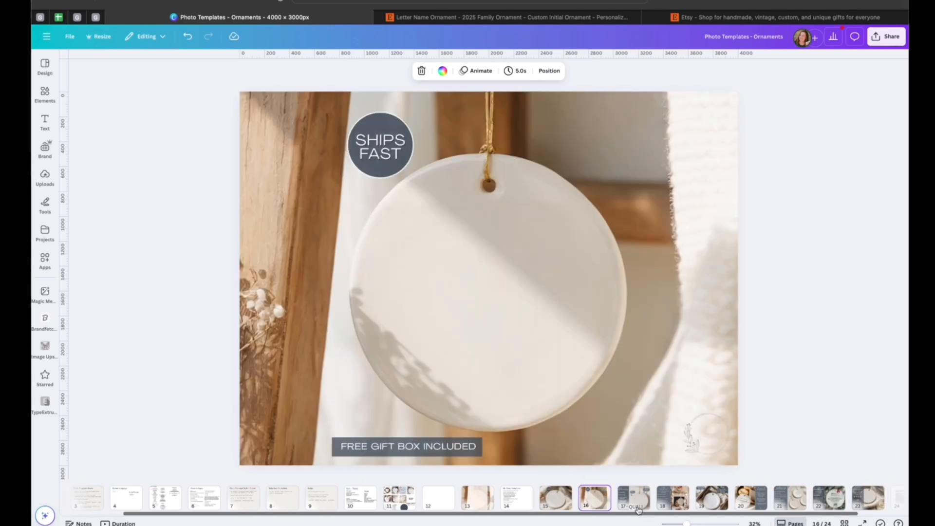
click(638, 509)
key(Right)
key(Right)
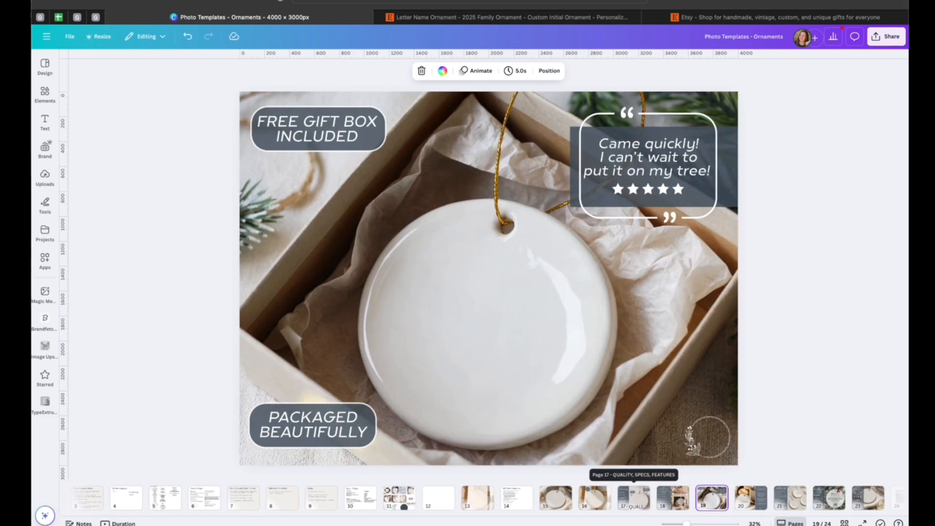
key(Right)
key(Right)
key(Right)
key(Right)
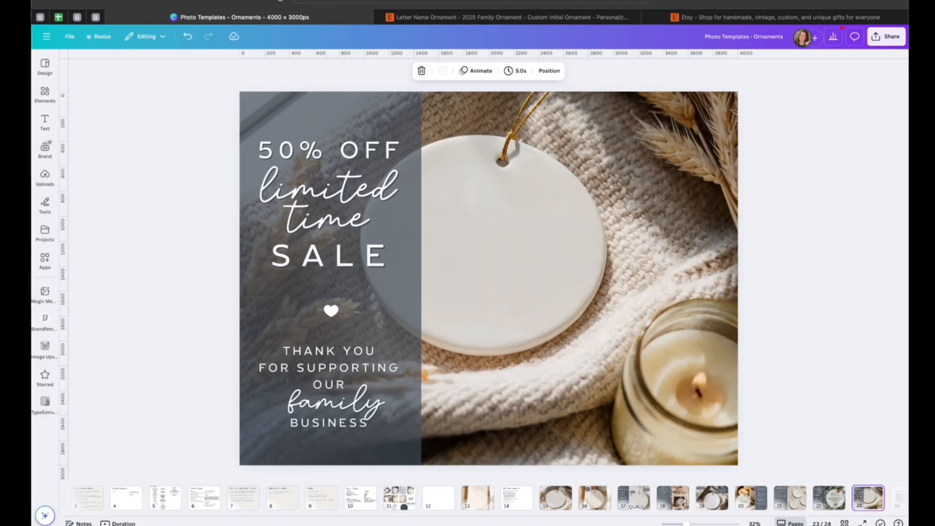
Step: Page back from the sale template through the ordering multiples and "Love it Guarantee" templates to recheck their consistent style
key(Left)
key(Left)
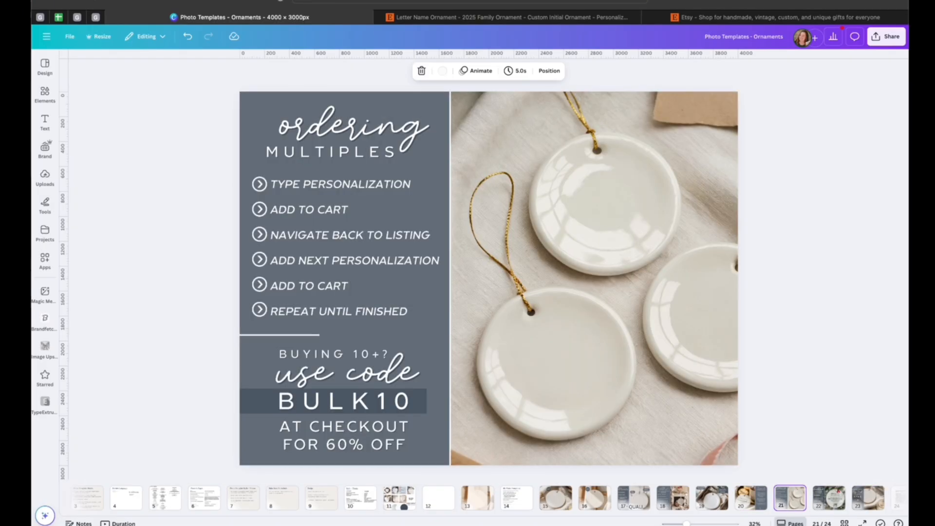
key(Left)
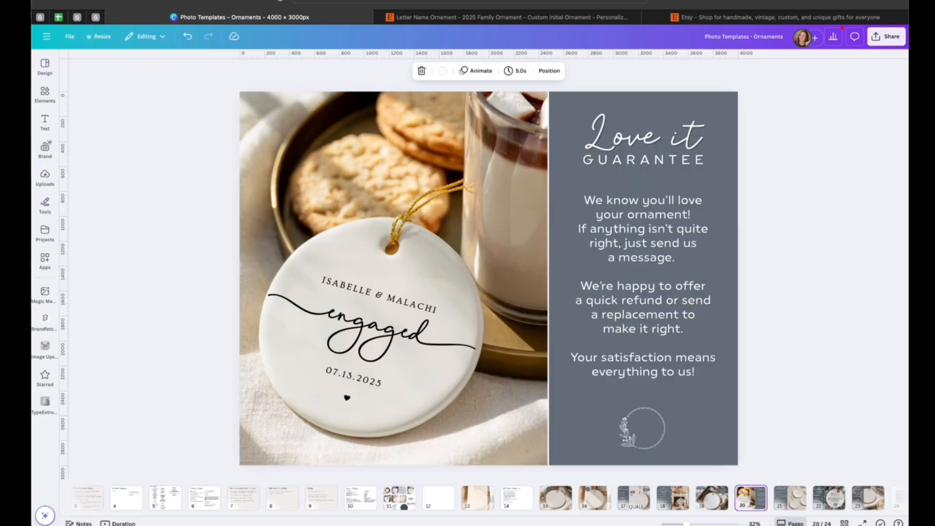
key(Left)
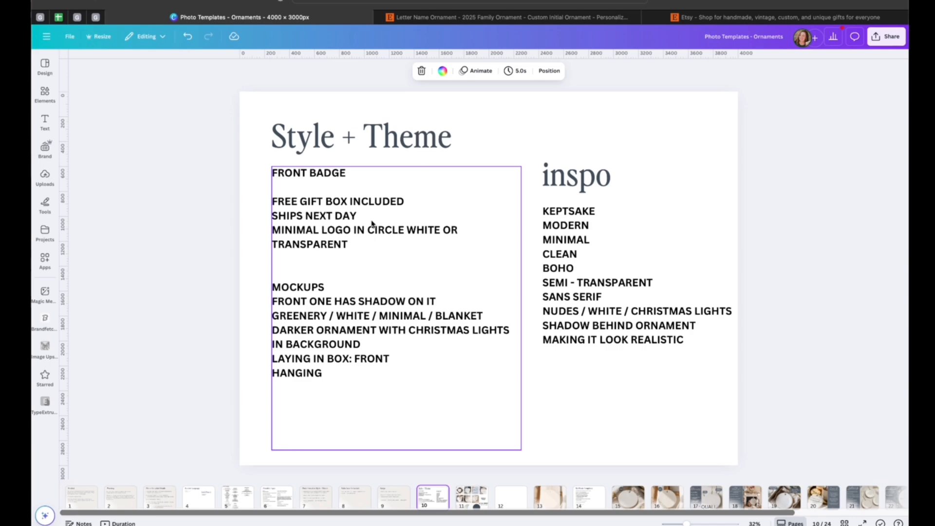
Step: Highlight "Ships next day" in the Style + Theme notes, read the Badge page guidelines, and return to the Style + Theme notes
click(347, 219)
triple_click(324, 214)
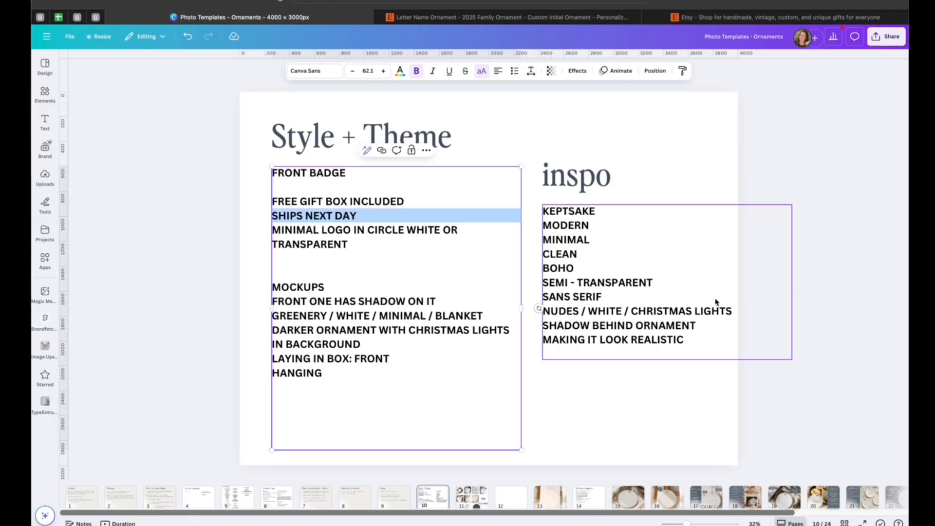
click(393, 501)
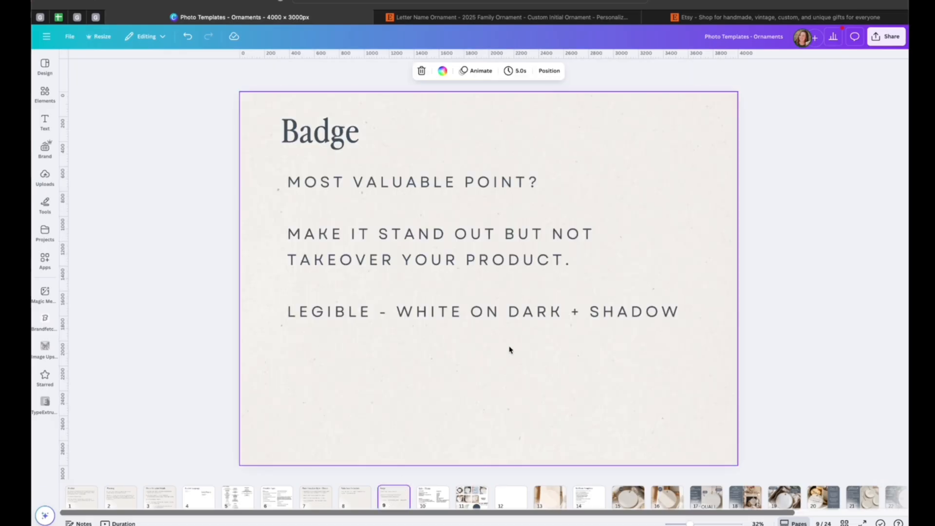
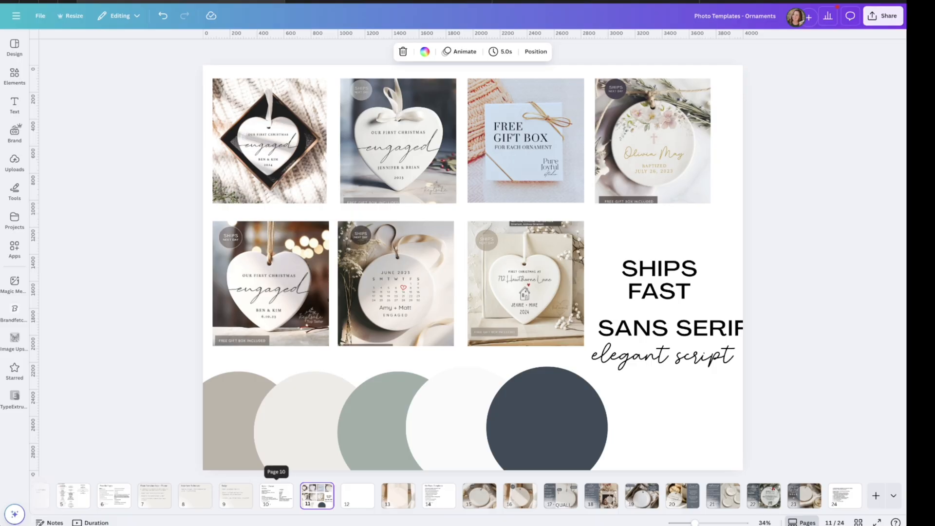
click(277, 494)
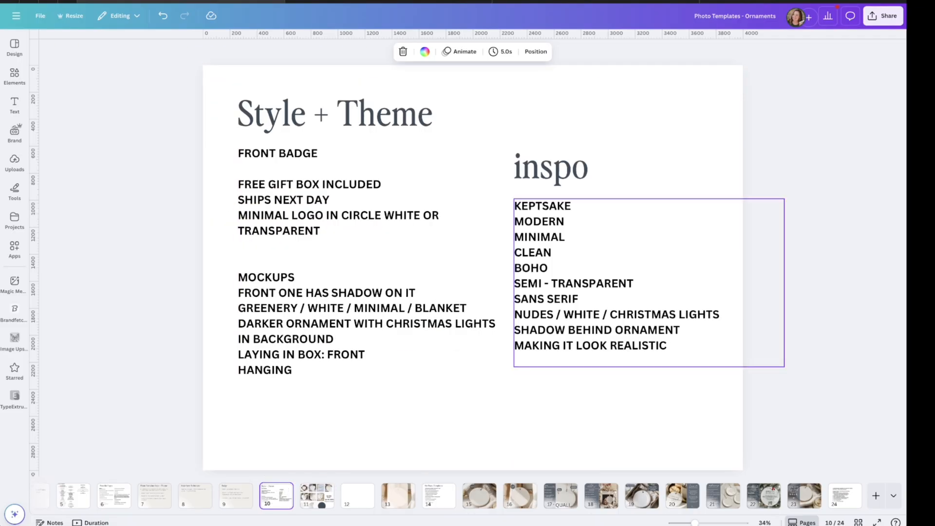
Step: Open the inspiration board on page 11 and select its sage, taupe and navy color swatches in turn
click(322, 490)
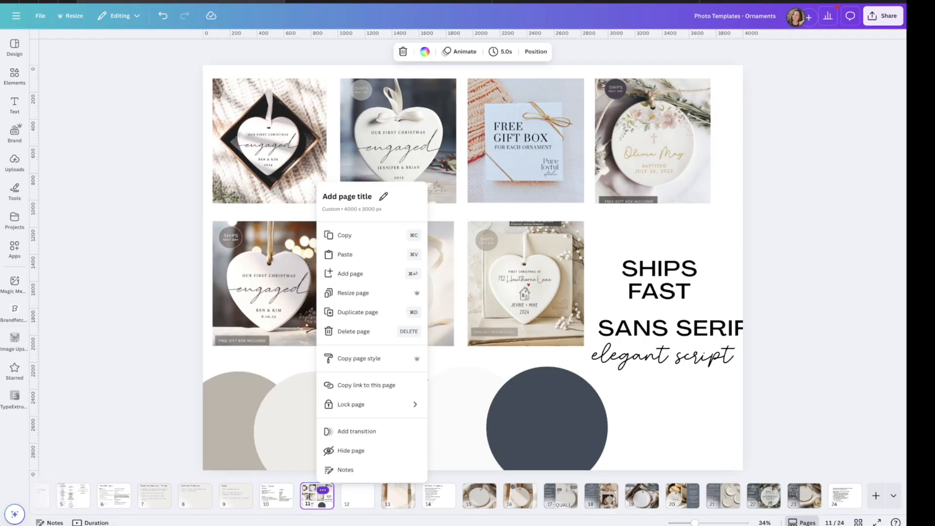
click(434, 476)
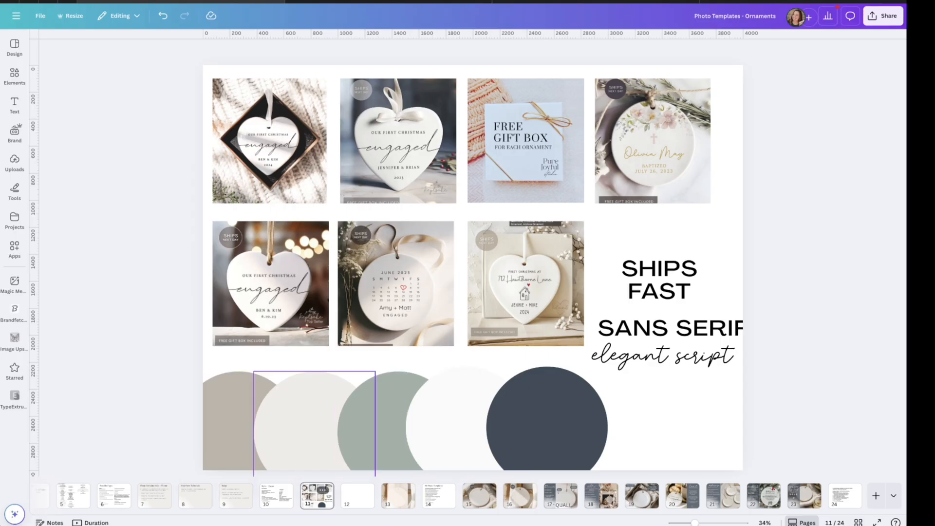
click(370, 419)
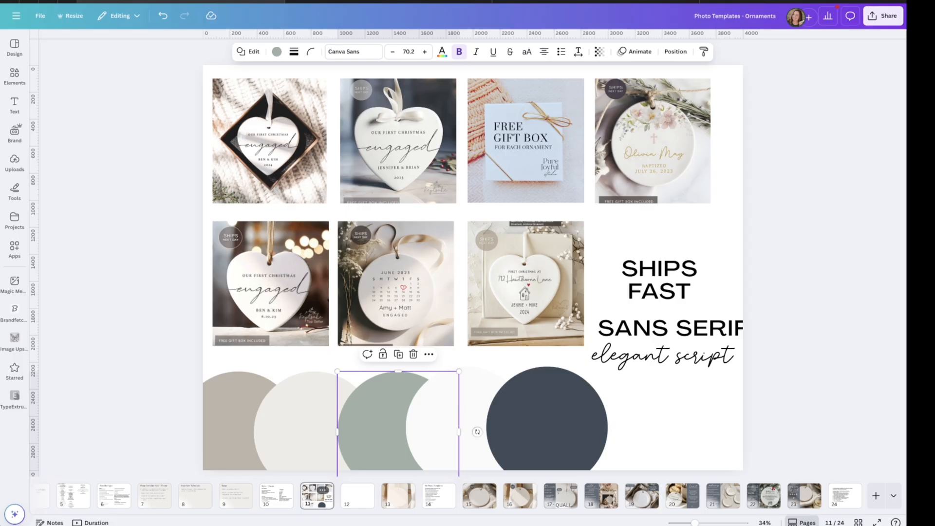
click(229, 423)
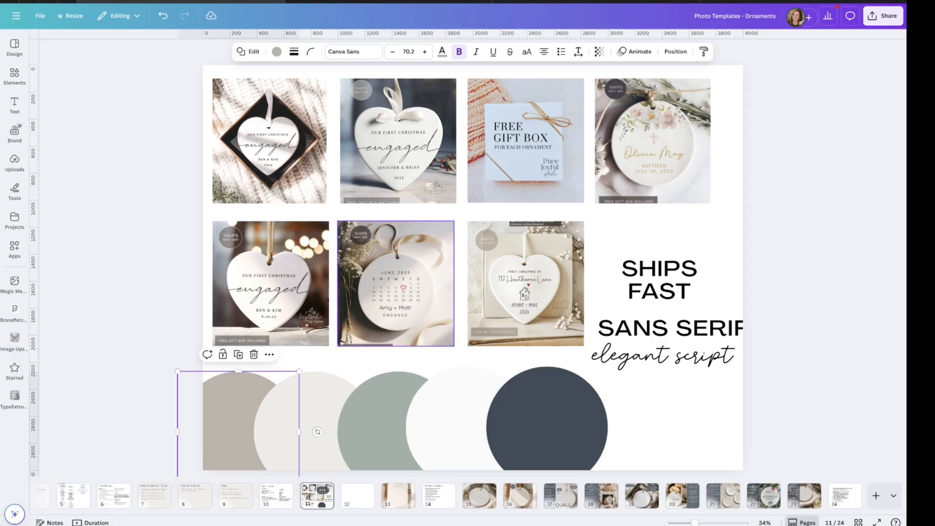
click(546, 420)
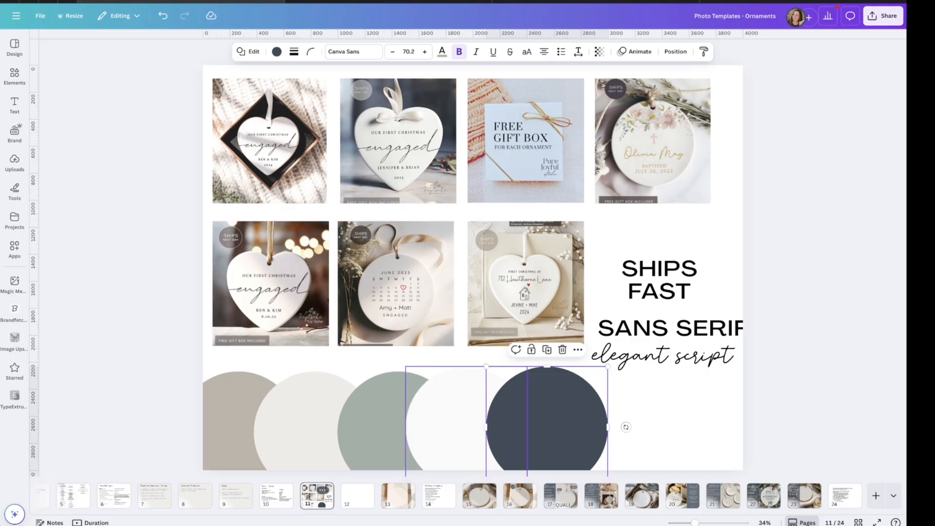
Step: Compare the Style + Theme notes with the inspiration board, and highlight a line of the mockups list
click(276, 494)
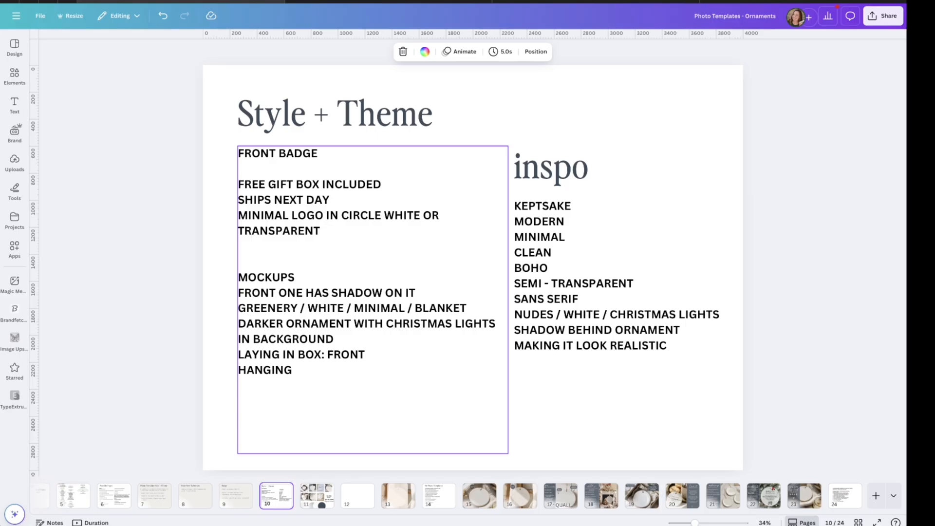
click(317, 495)
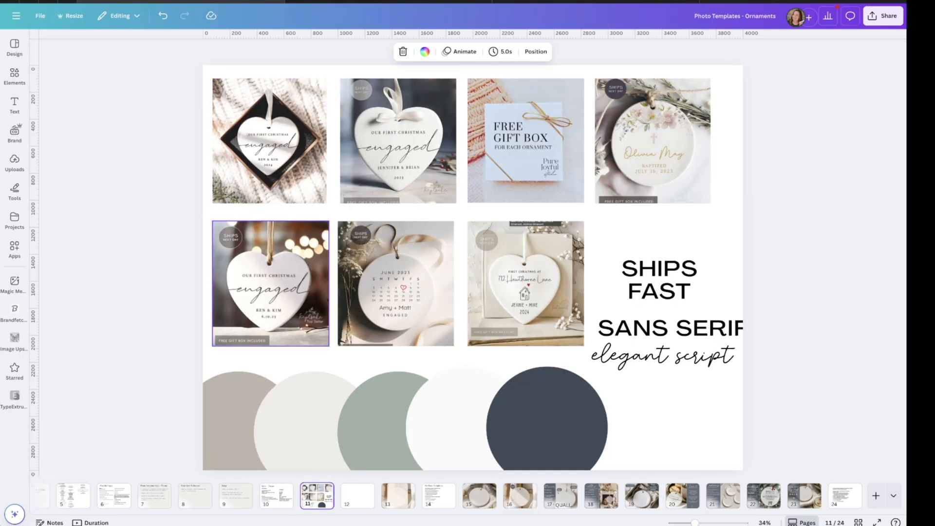
click(275, 494)
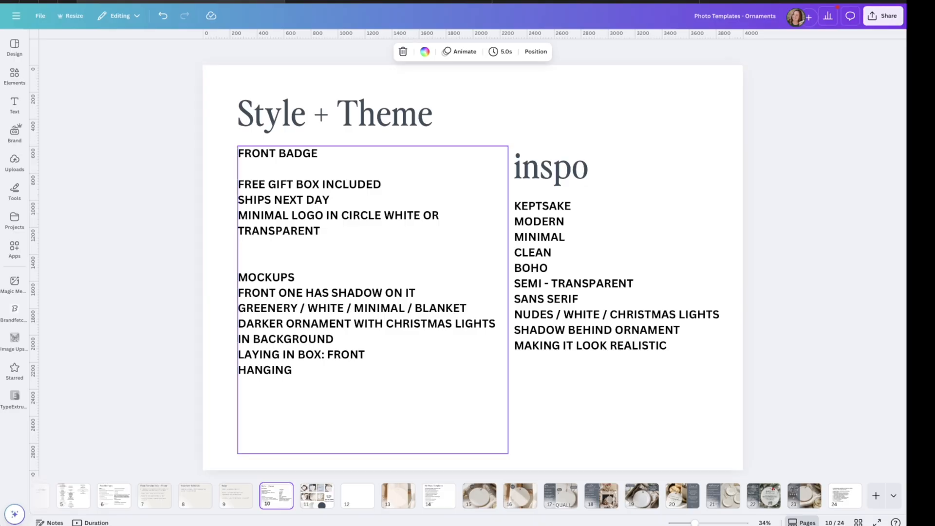
triple_click(367, 325)
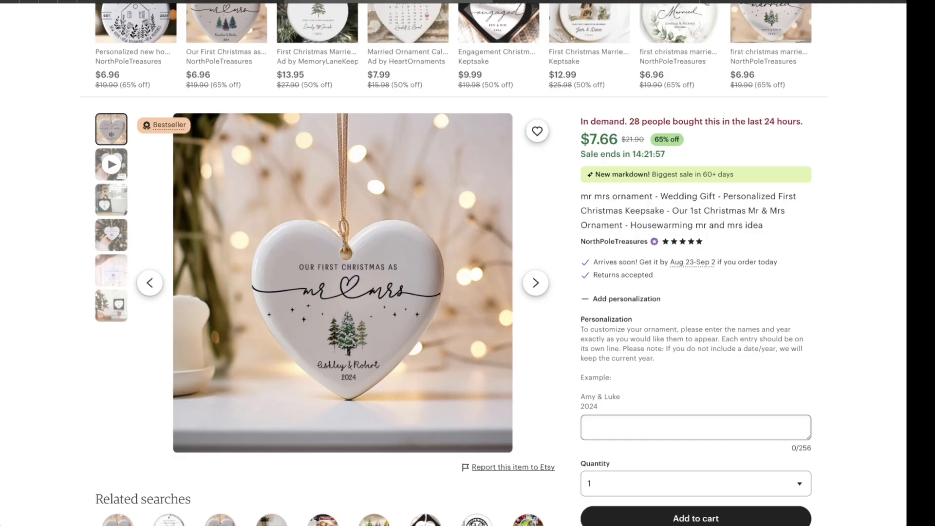
Step: Examine the NorthPoleTreasures mr and mrs heart ornament listing on Etsy, and return to the Canva Style + Theme notes
scroll(493, 265, down, 1)
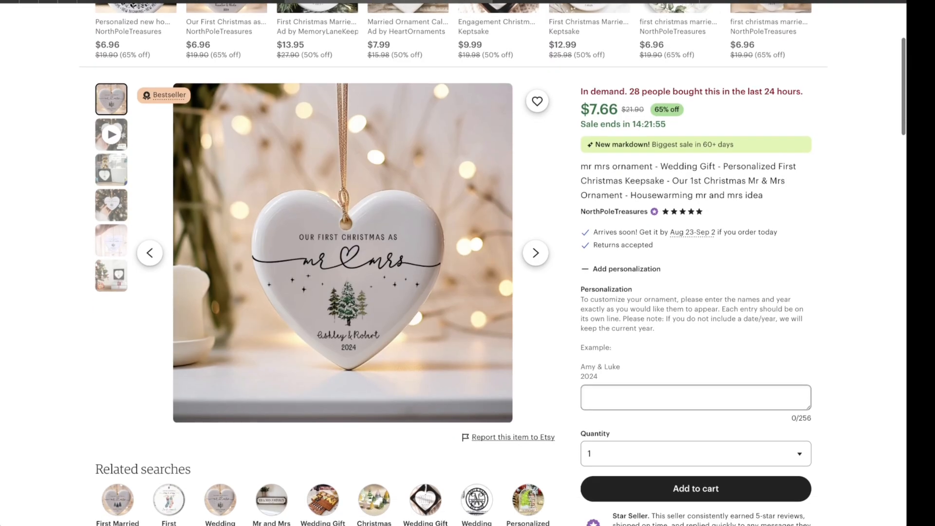
scroll(452, 264, up, 1)
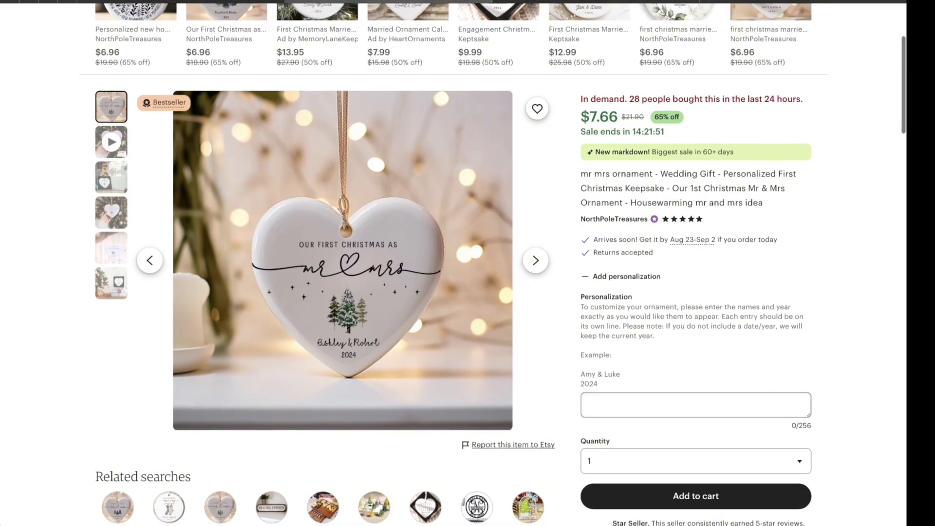
scroll(453, 264, up, 1)
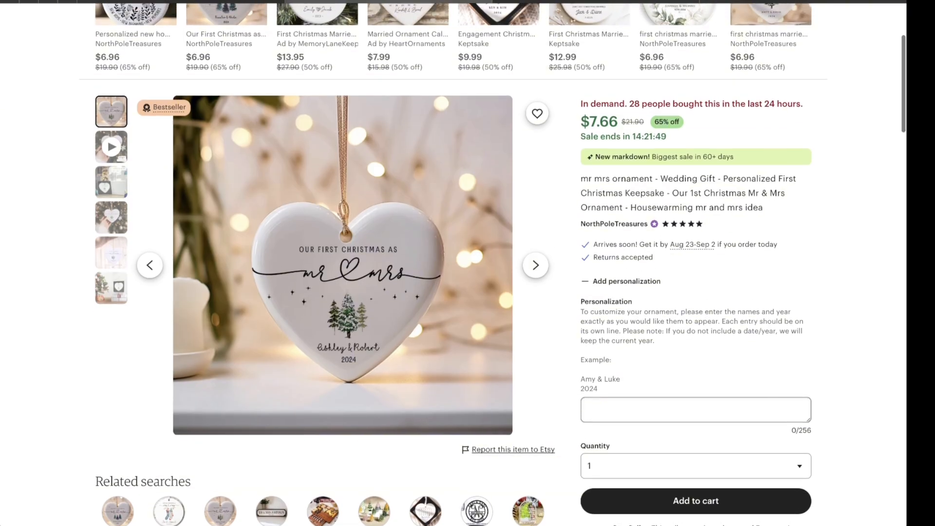
scroll(453, 265, down, 1)
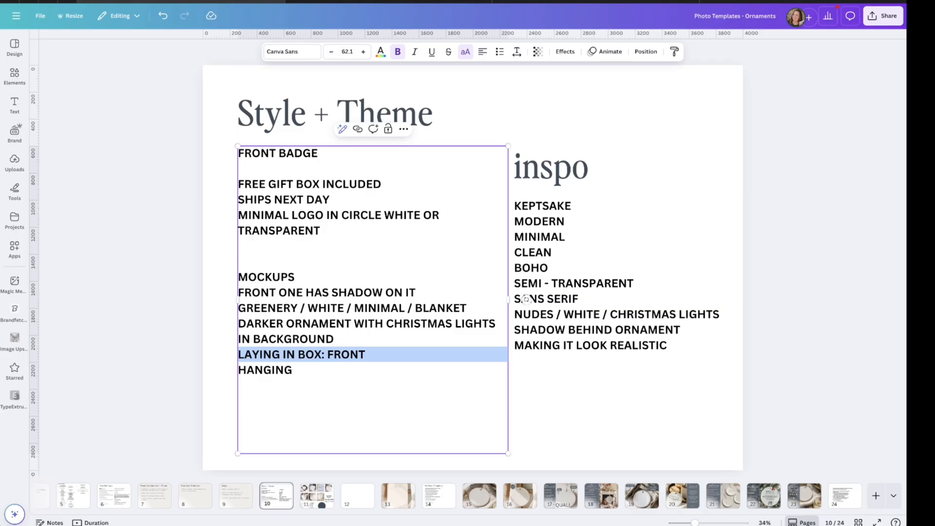
Step: Highlight the inspo notes in turn: "SANS SERIF", "NUDES / WHITE / CHRISTMAS LIGHTS", "SHADOW BEHIND ORNAMENT" and "MAKING IT LOOK REALISTIC"
click(525, 299)
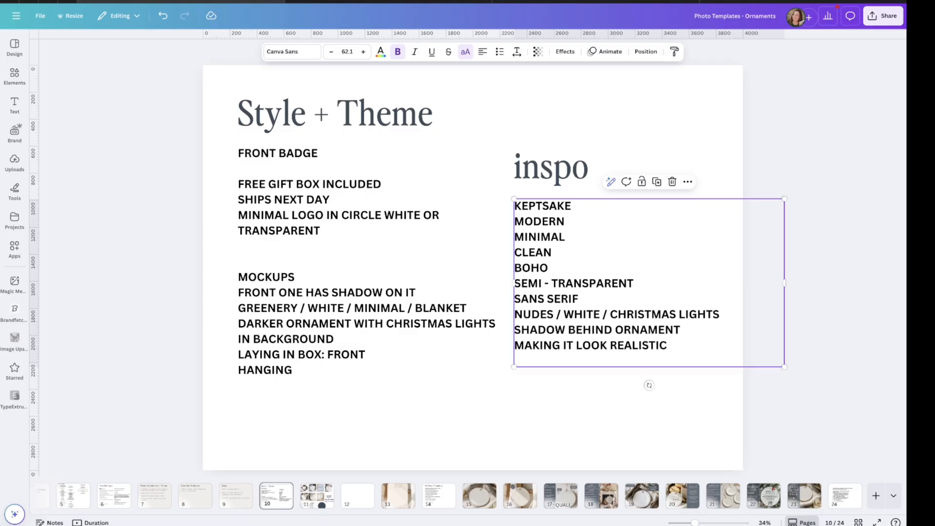
click(545, 299)
click(545, 298)
triple_click(544, 299)
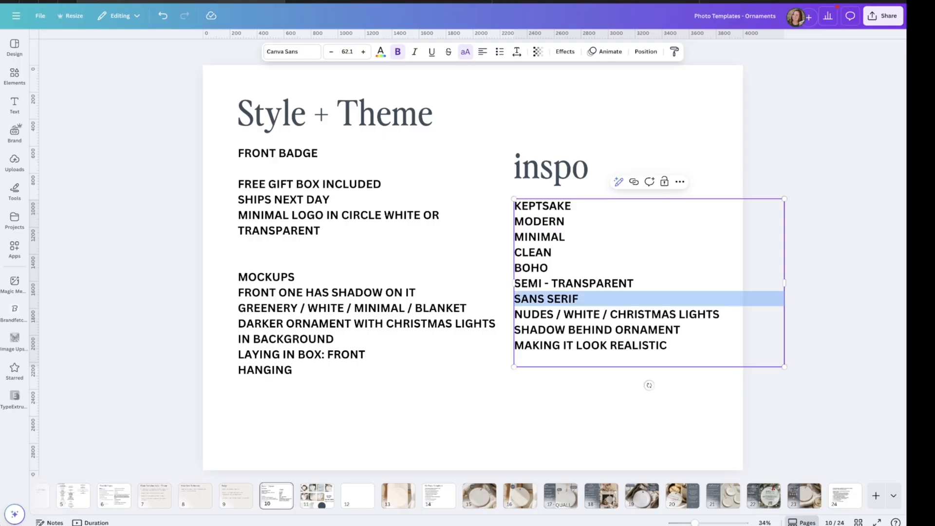
triple_click(537, 315)
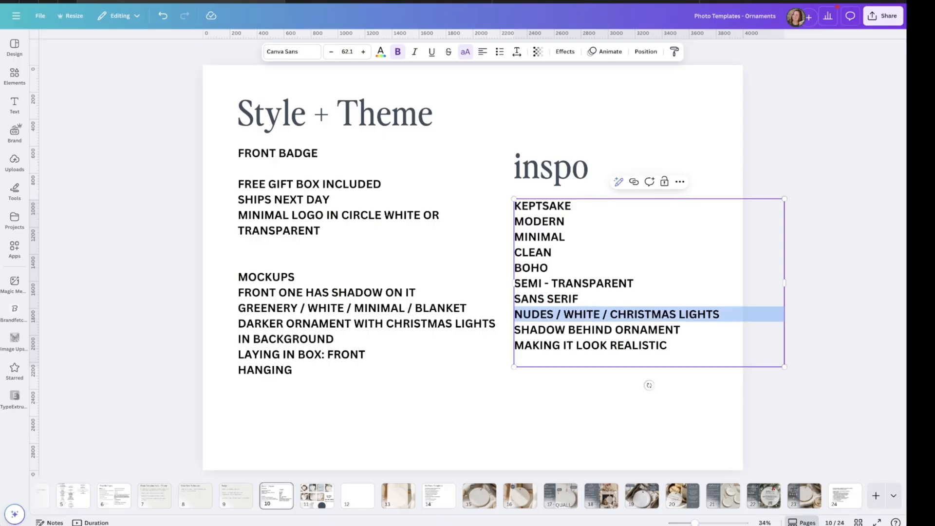
click(573, 344)
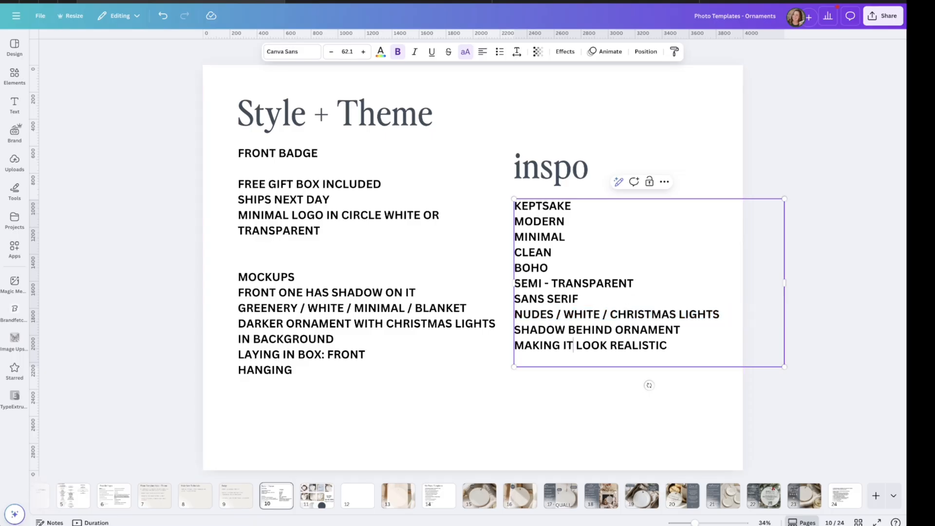
triple_click(576, 330)
triple_click(575, 345)
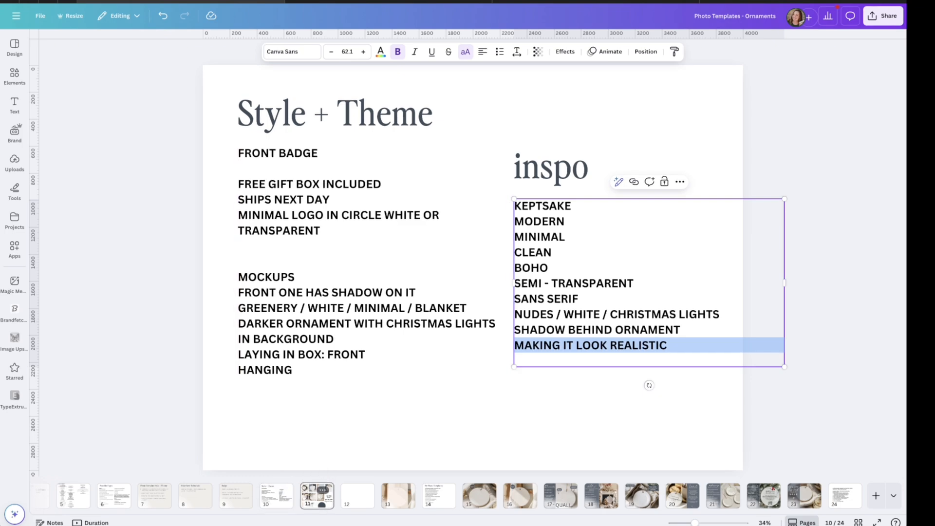
Step: Review the font samples on the inspiration board, selecting "FAST" and "SANS SERIF" and nudging "elegant script" slightly to the left
click(317, 493)
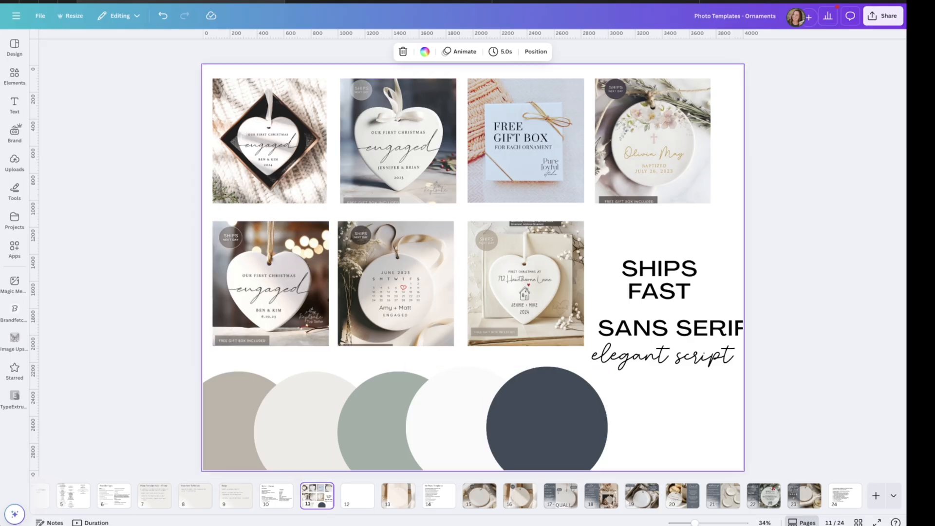
click(658, 292)
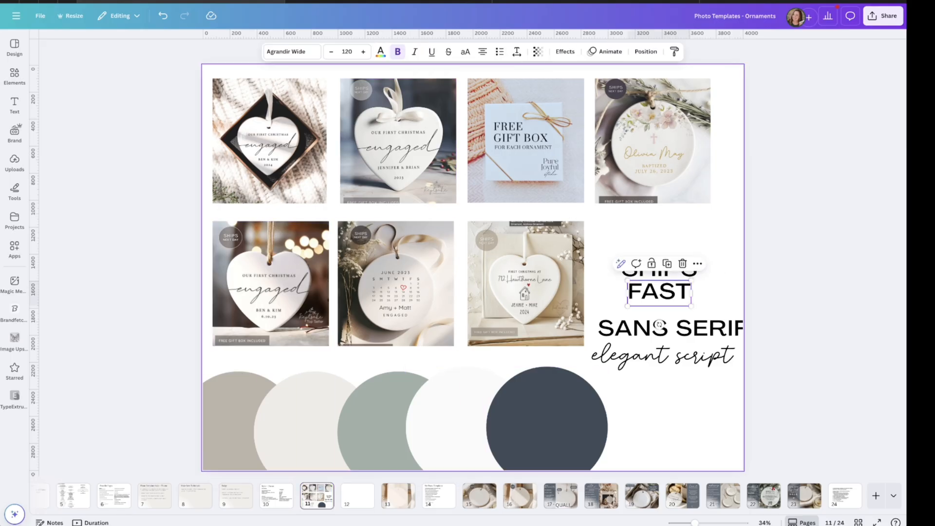
click(673, 330)
click(663, 357)
mouse_move(663, 357)
mouse_down()
mouse_move(594, 374)
mouse_move(656, 357)
mouse_up()
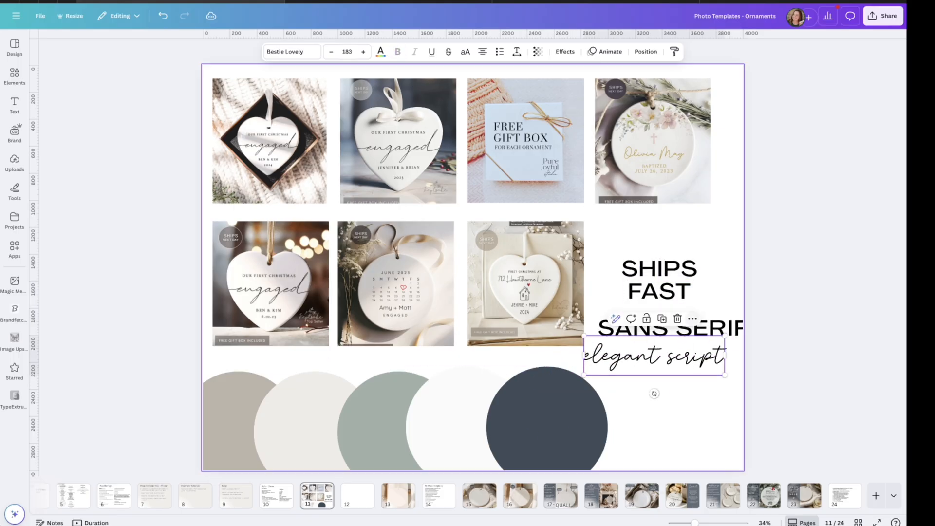
click(671, 328)
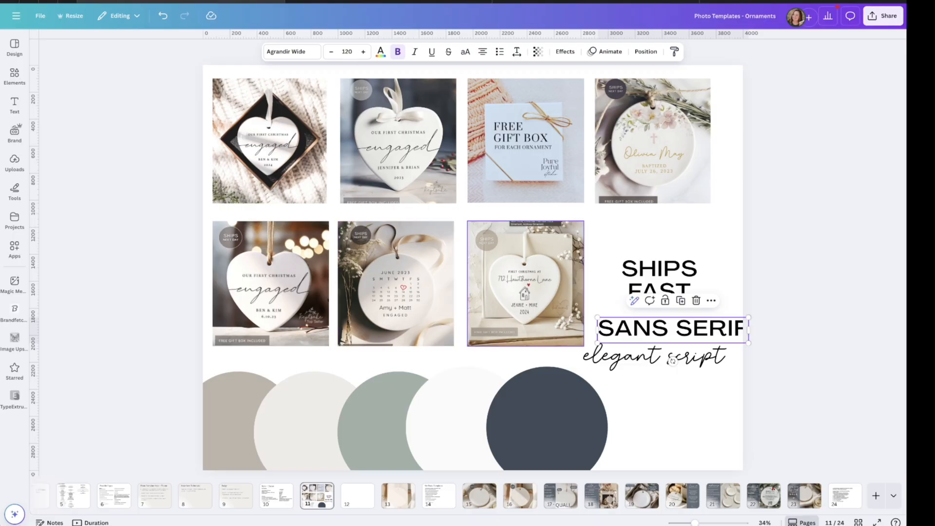
click(648, 356)
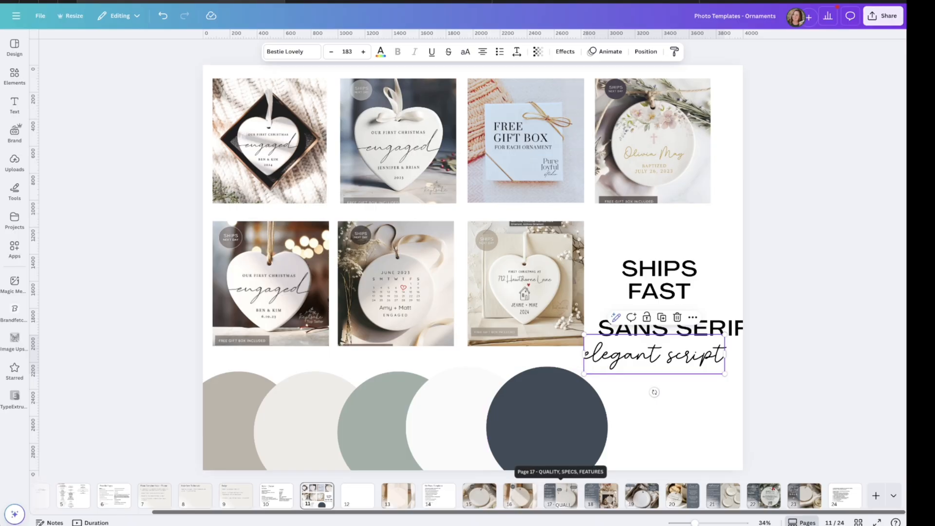
Step: Page through the finished templates up to the "Love it Guarantee" page, and switch to the SpottedDaneMocks shop on Etsy
click(520, 495)
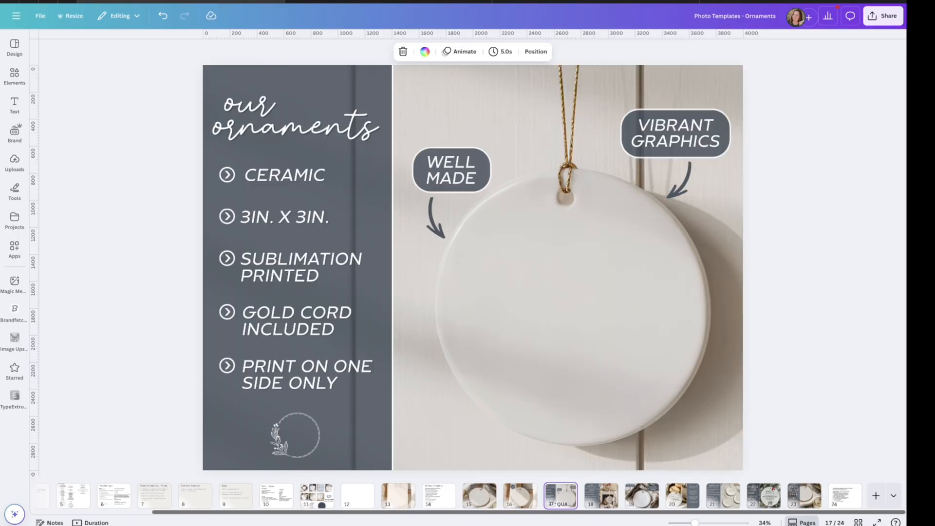
click(601, 496)
click(641, 495)
click(682, 495)
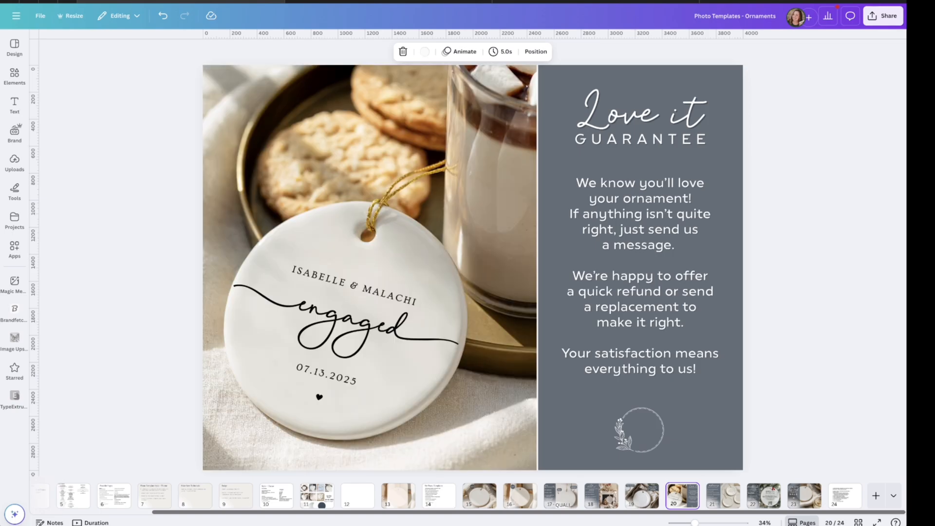
key(Right)
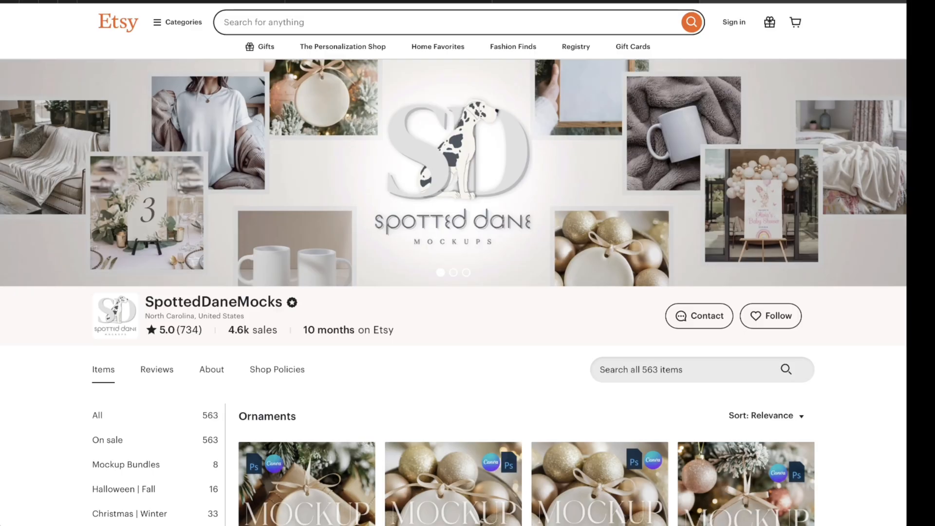
Step: Browse the first page of ornament mockups in the SpottedDaneMocks shop's Ornaments section
scroll(453, 263, down, 5)
scroll(453, 263, down, 1)
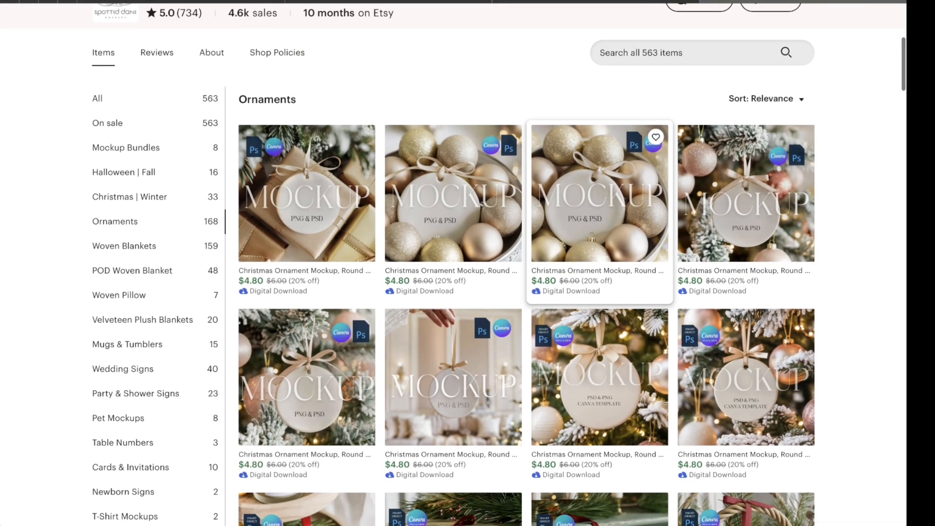
scroll(453, 263, up, 1)
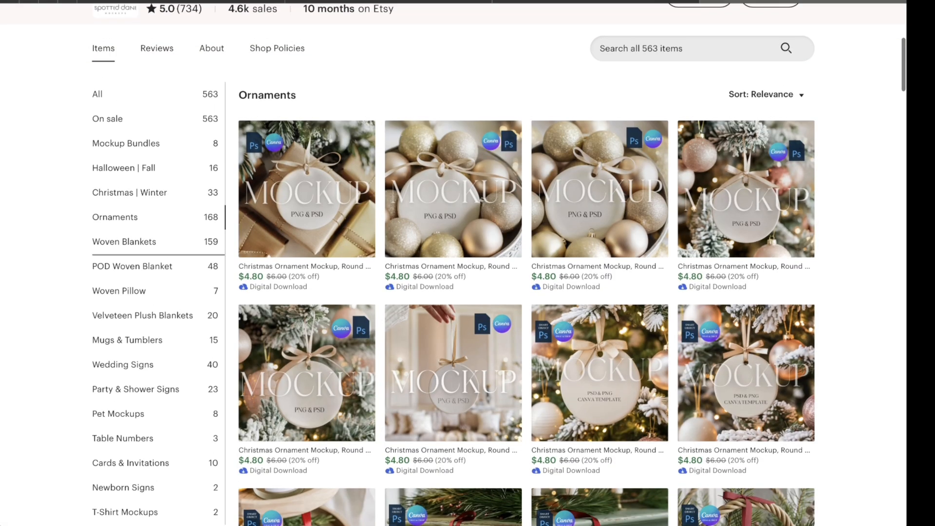
scroll(453, 263, down, 2)
scroll(452, 263, up, 1)
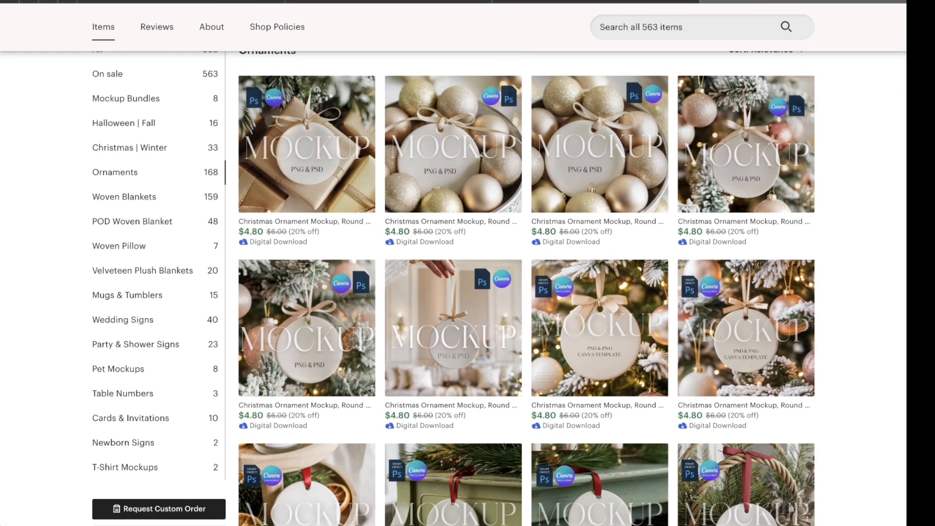
scroll(453, 287, down, 7)
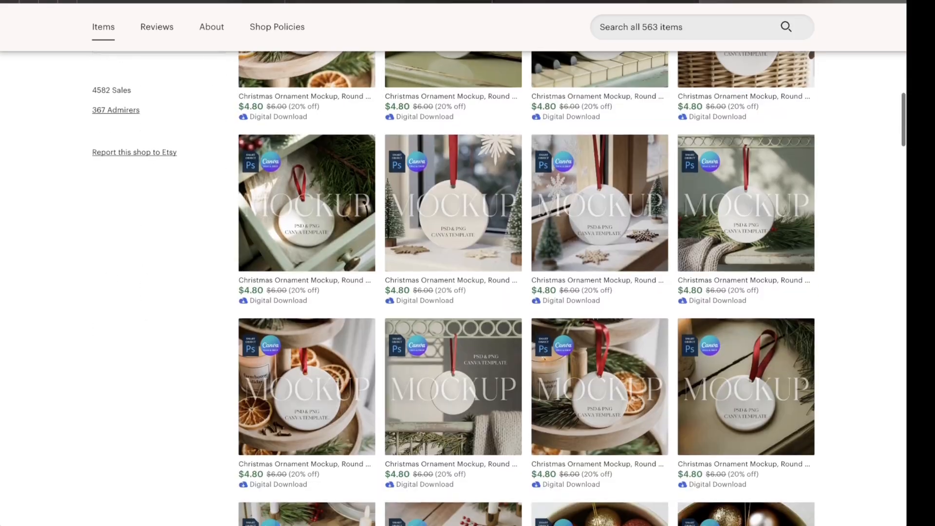
scroll(453, 287, down, 8)
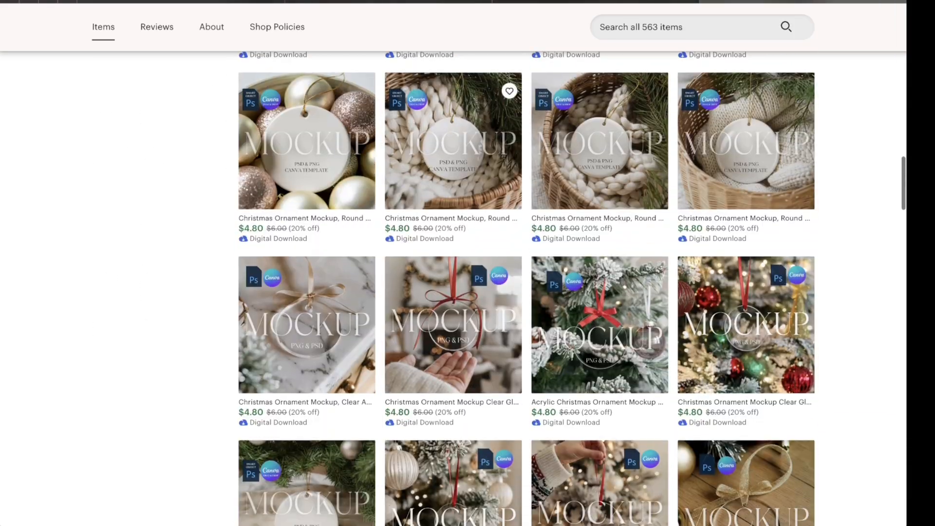
scroll(453, 287, down, 6)
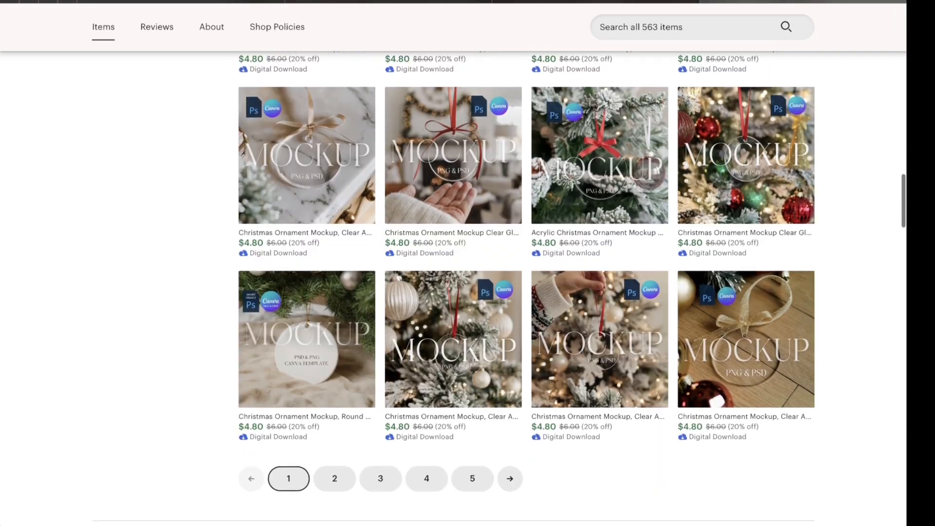
Step: Browse the second page of ornament mockups in the SpottedDaneMocks shop, and switch back to the Canva ornament templates
click(334, 362)
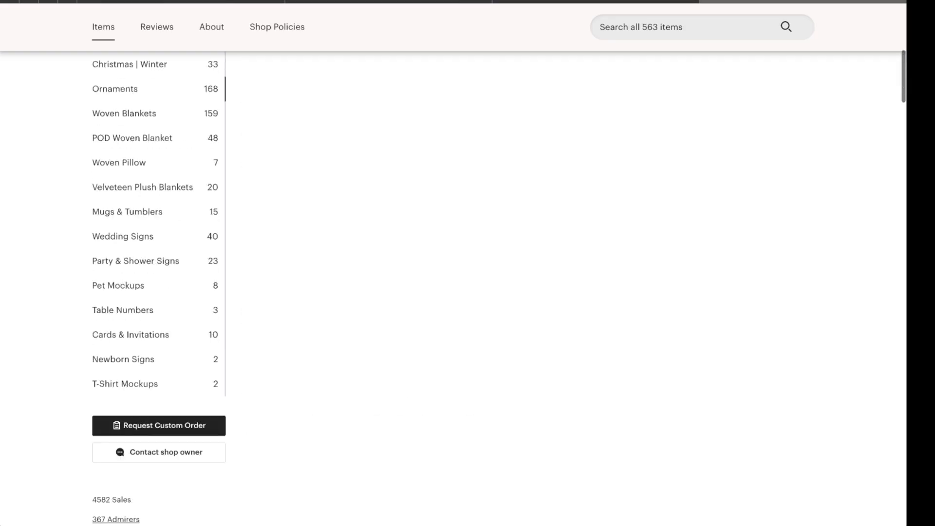
scroll(599, 302, down, 1)
scroll(599, 302, down, 12)
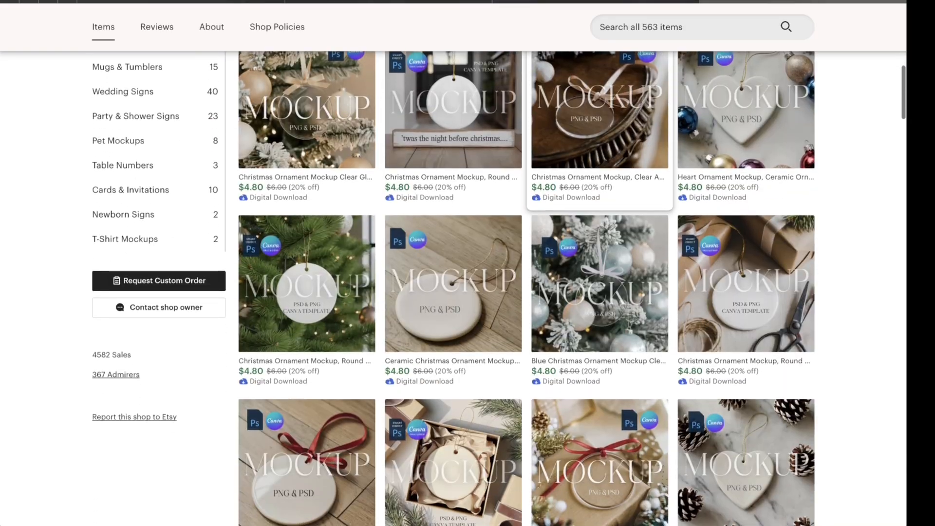
scroll(599, 302, down, 15)
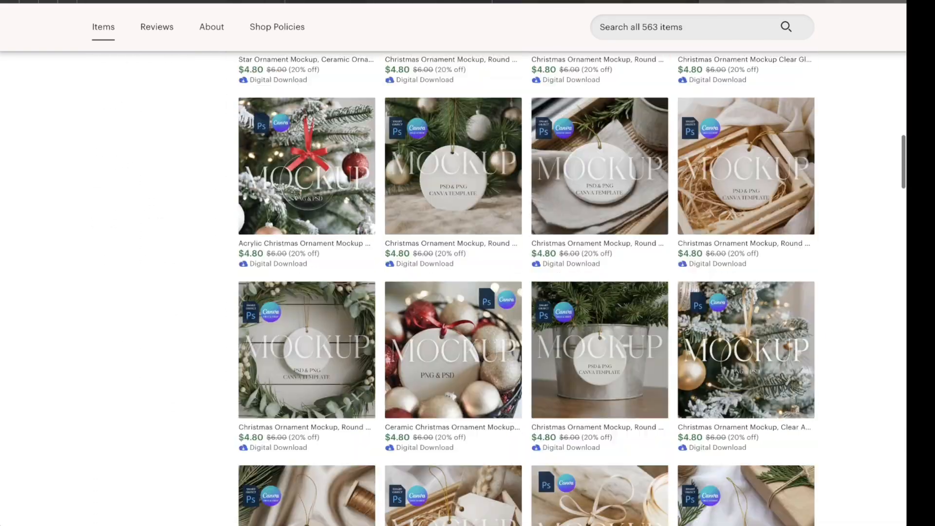
scroll(600, 302, down, 2)
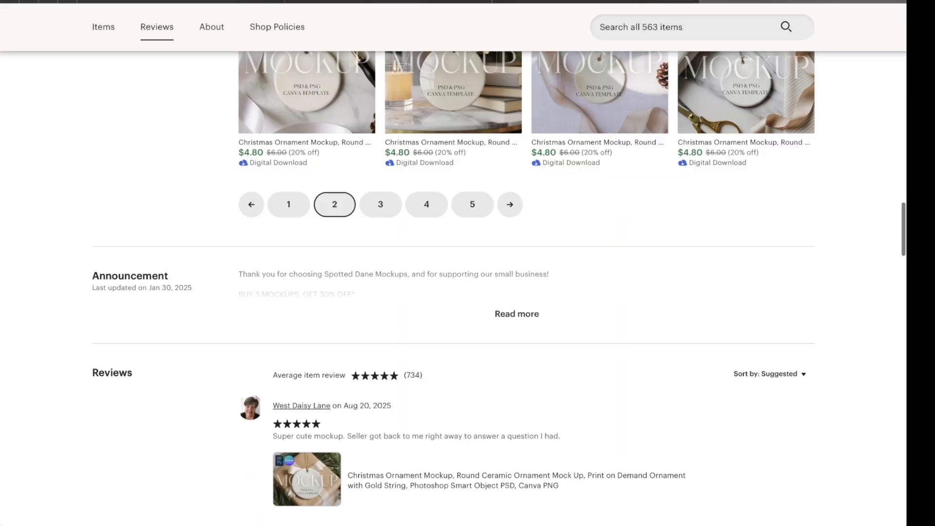
scroll(599, 302, up, 20)
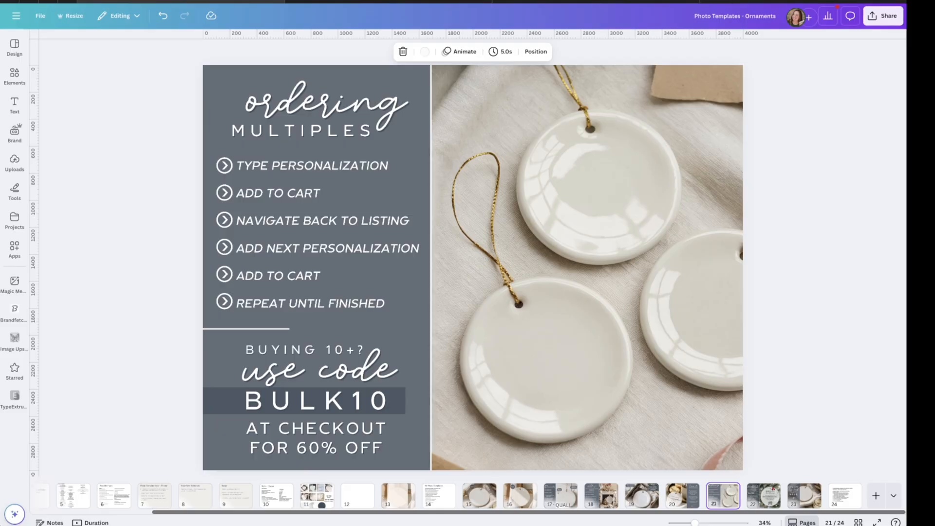
Step: Page backward through the templates from the "50% off limited time sale" page to the "SHIPS FAST" ornament on page 15
click(805, 496)
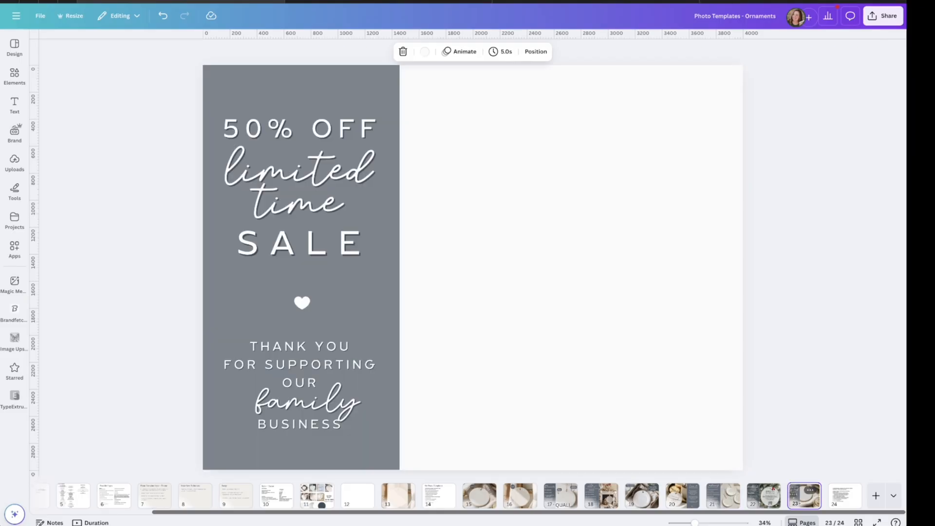
click(764, 495)
key(Left)
key(Left)
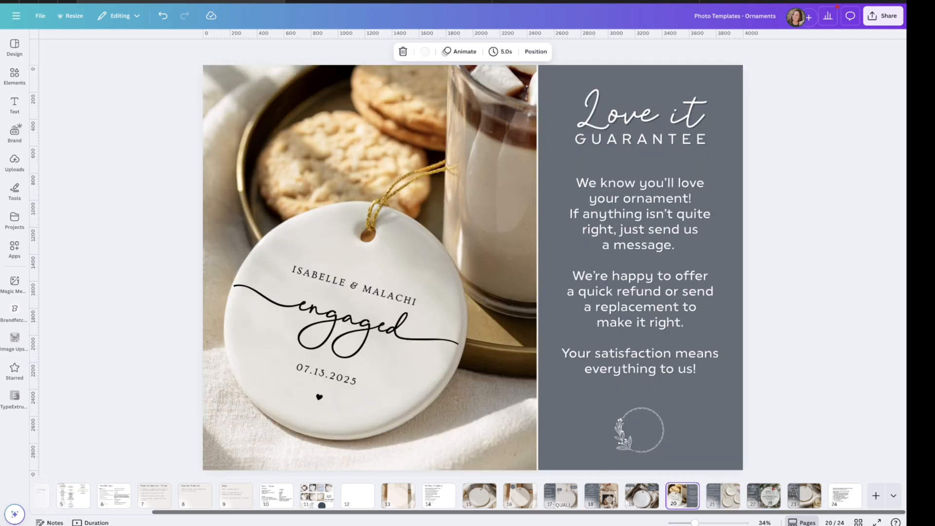
key(Left)
key(Left)
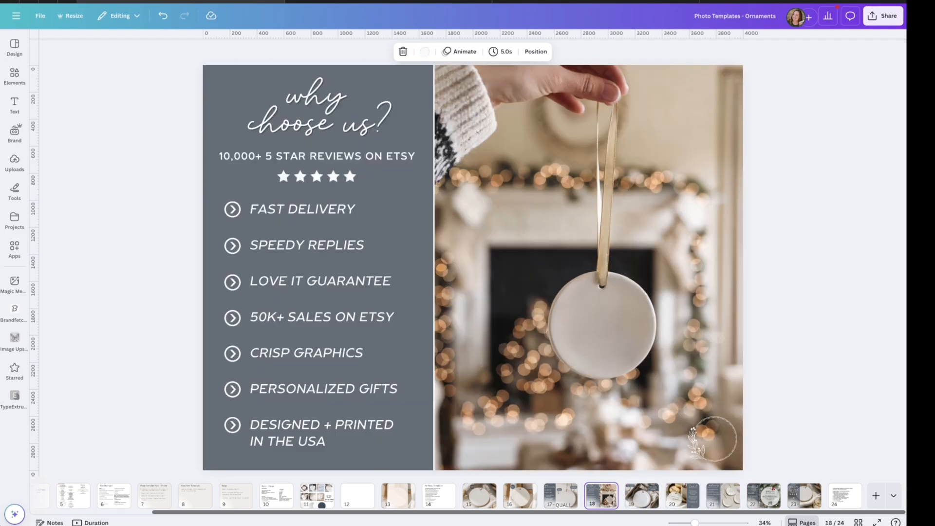
key(Left)
key(Left)
key(Left)
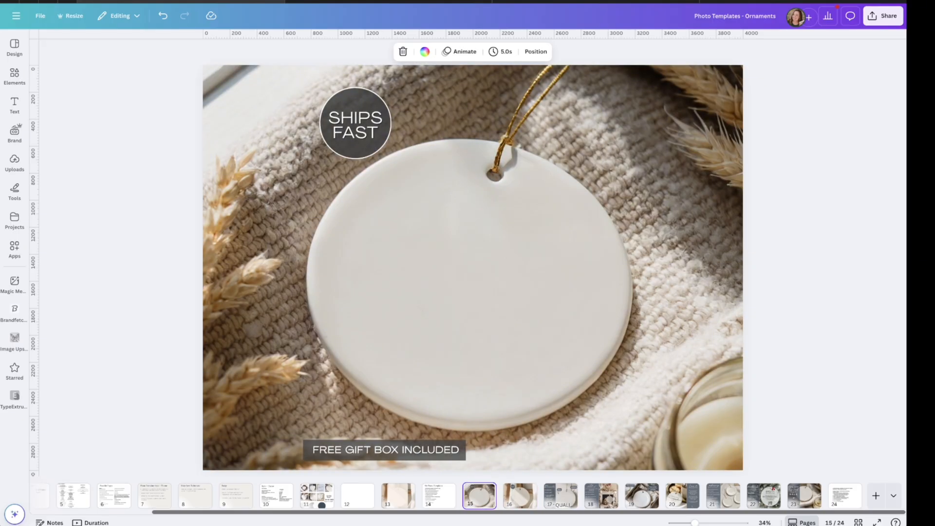
Step: Compare template pages 16 to 18, and inspect the shadow effect settings of the "our ornaments" heading on page 17
key(Right)
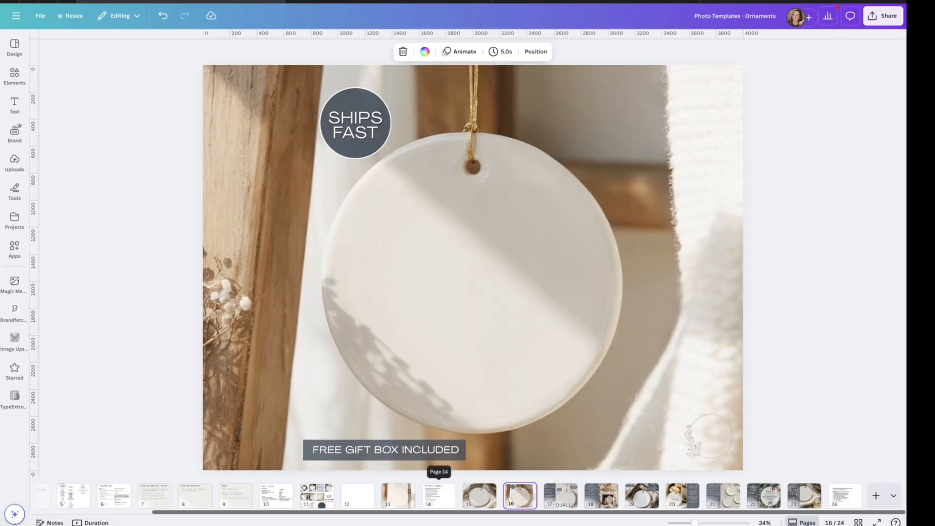
key(Right)
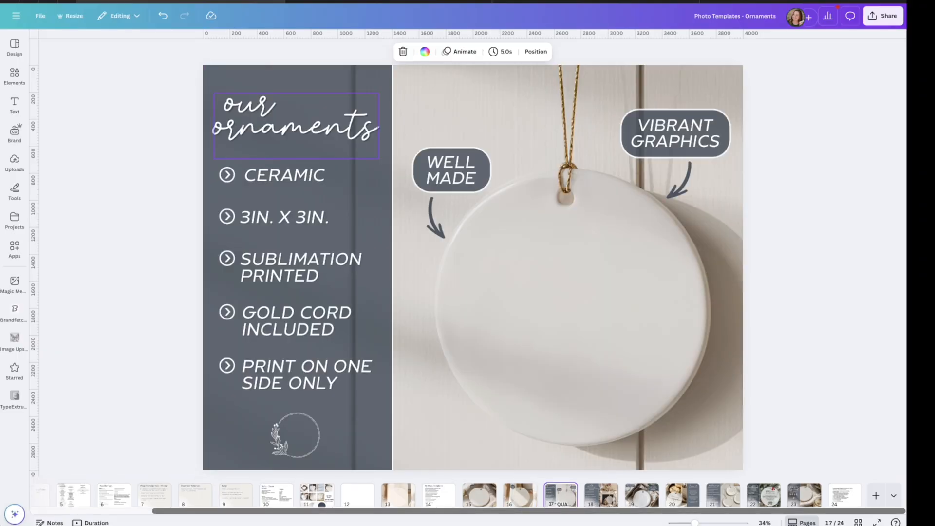
click(601, 494)
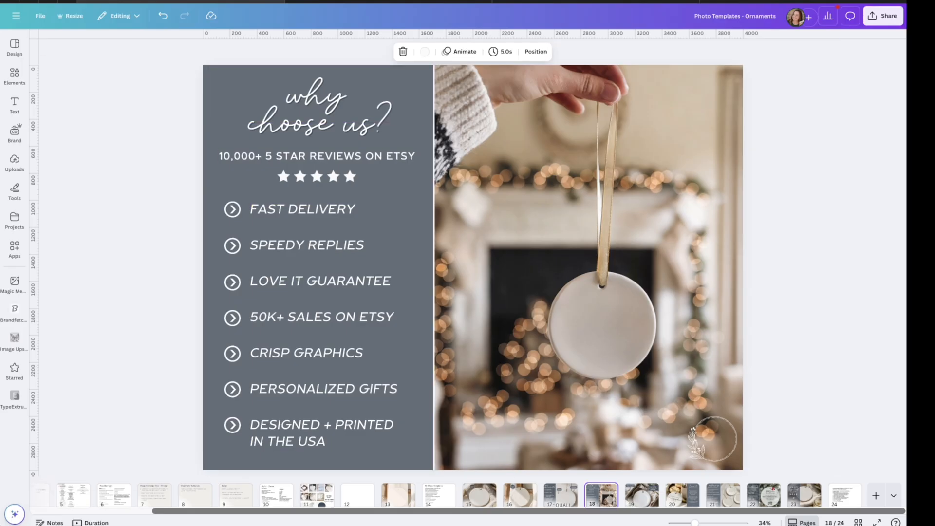
click(560, 495)
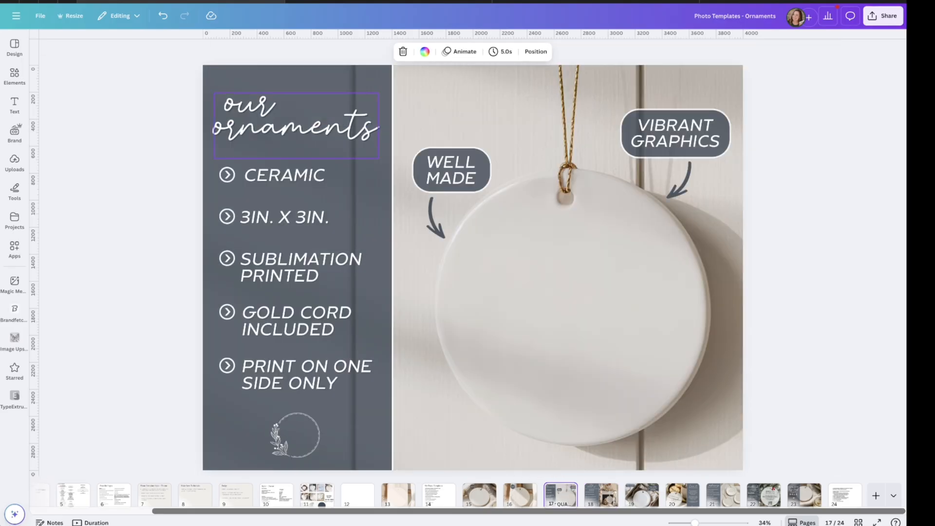
double_click(296, 126)
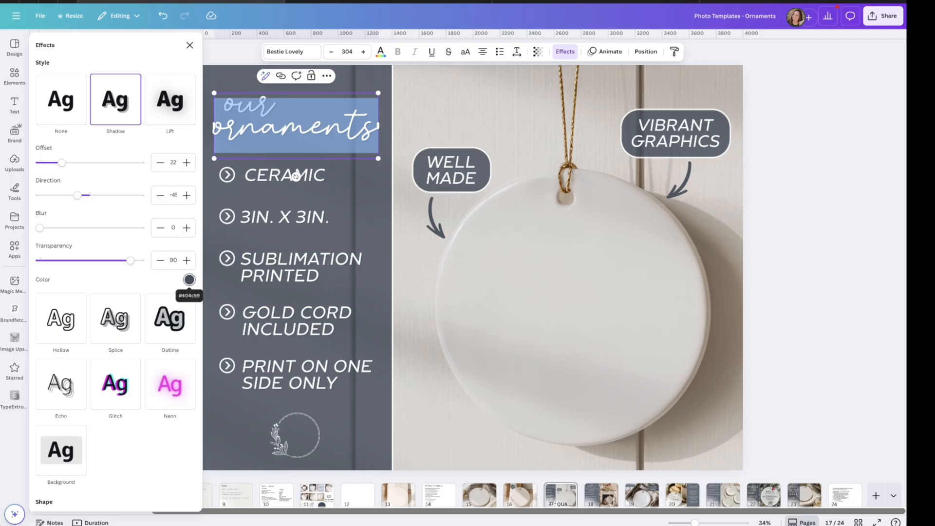
click(296, 176)
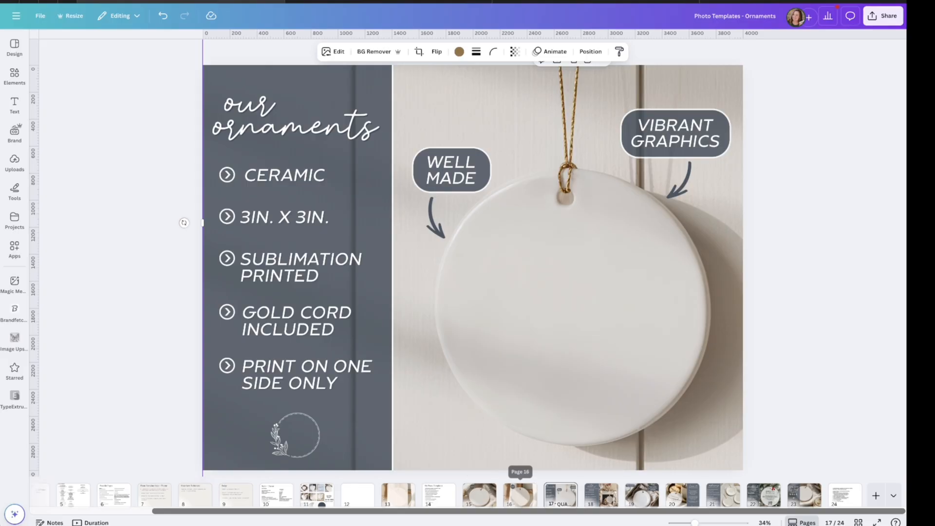
Step: Inspect the text shadow settings of the "SHIPS FAST" badge on page 16 and view the whole ornament photo
click(520, 495)
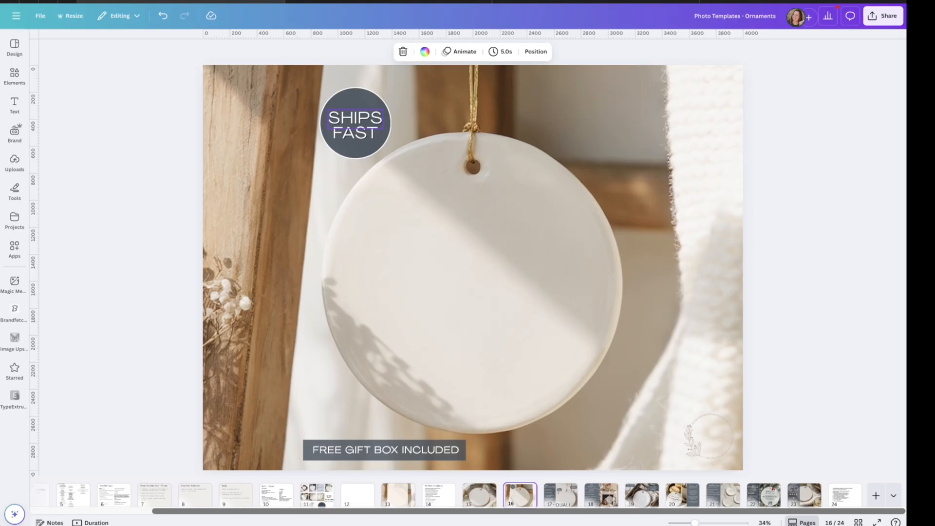
click(354, 125)
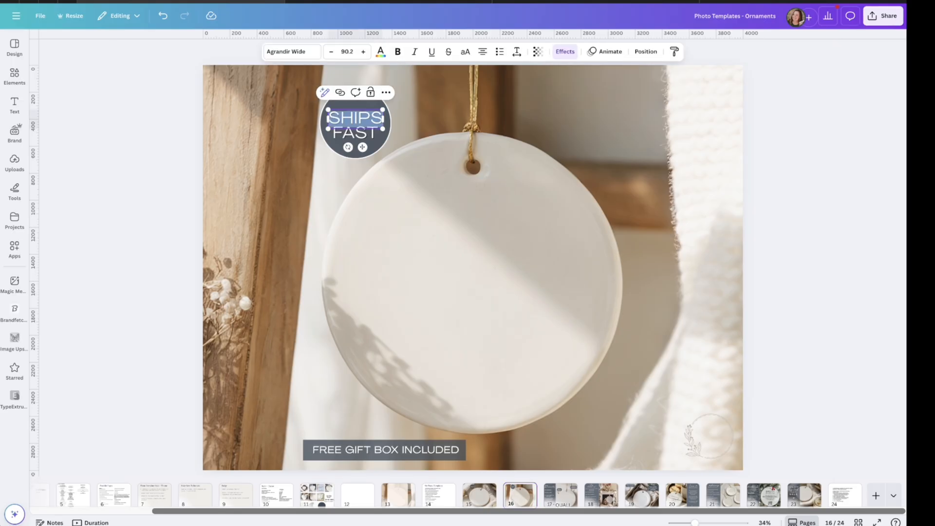
click(565, 52)
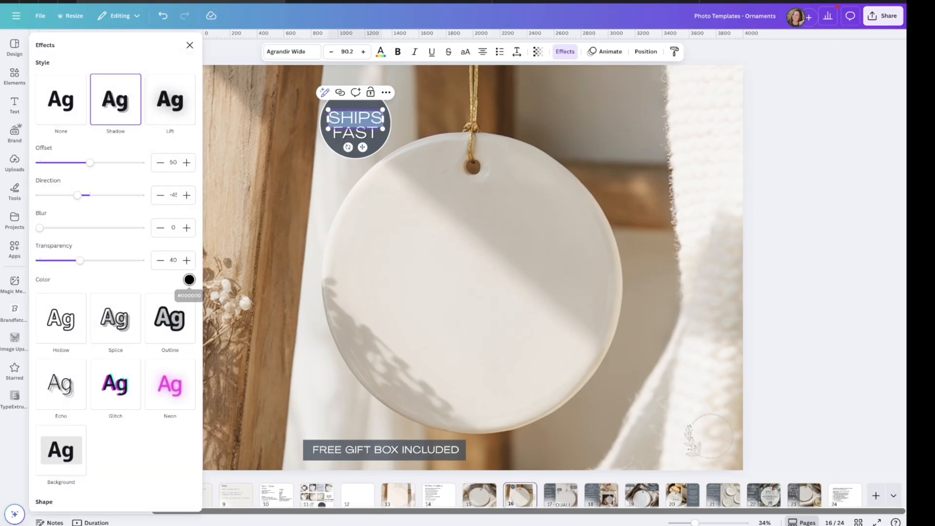
click(419, 273)
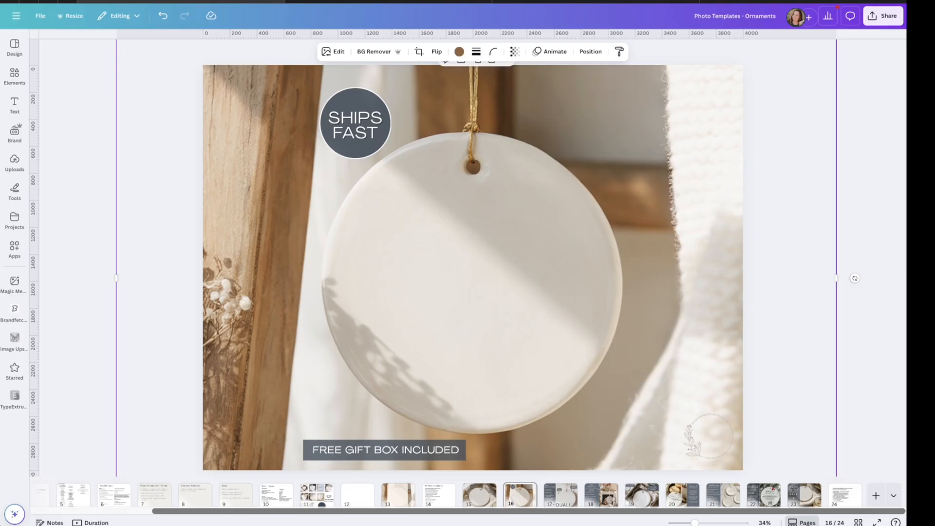
scroll(473, 258, down, 1)
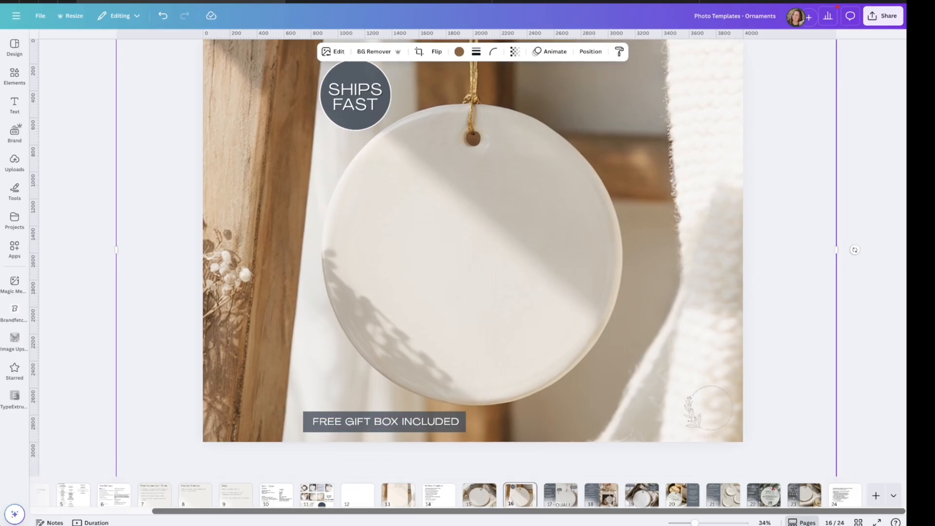
scroll(472, 258, up, 1)
scroll(473, 259, down, 1)
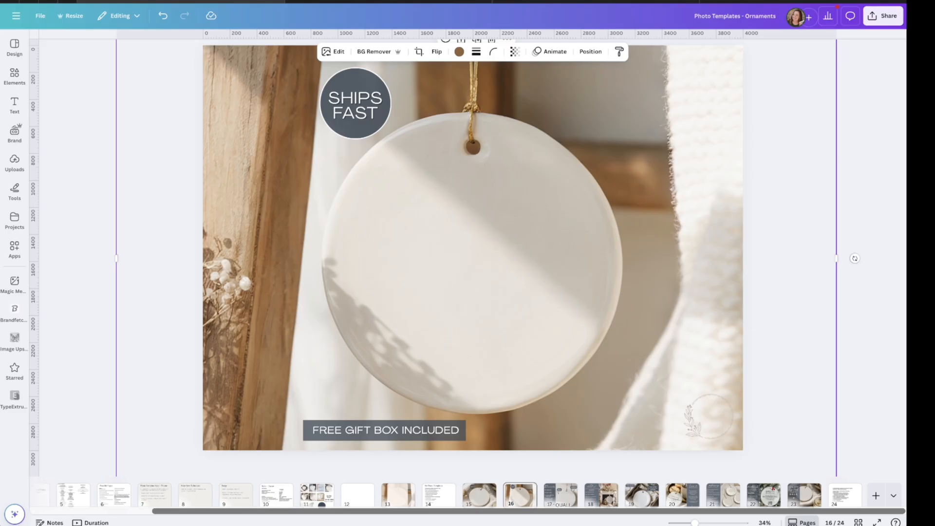
Step: Copy the translucent rounded rectangle that covers the ornament photo on page 13
click(398, 495)
click(459, 269)
mouse_move(459, 269)
mouse_down()
mouse_move(505, 270)
mouse_move(474, 269)
mouse_up()
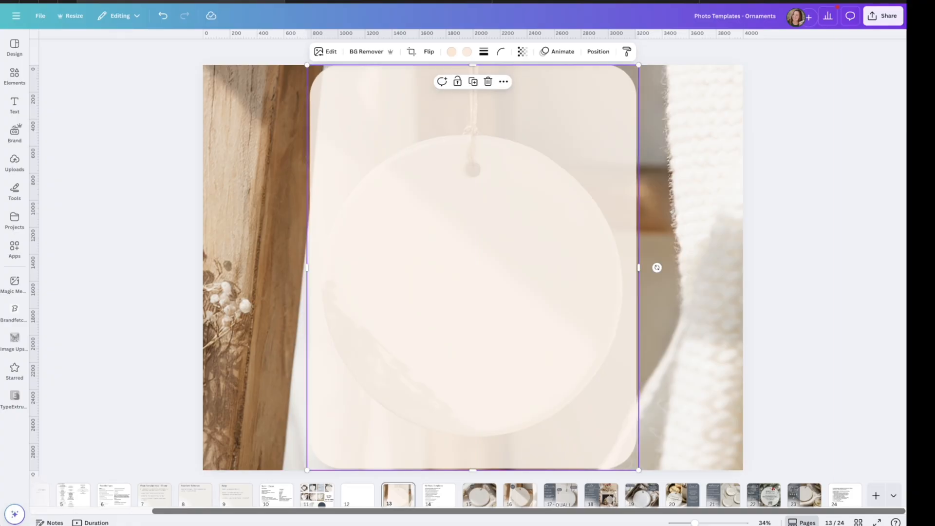
mouse_move(638, 469)
mouse_down()
mouse_move(515, 321)
mouse_move(639, 470)
mouse_up()
click(682, 414)
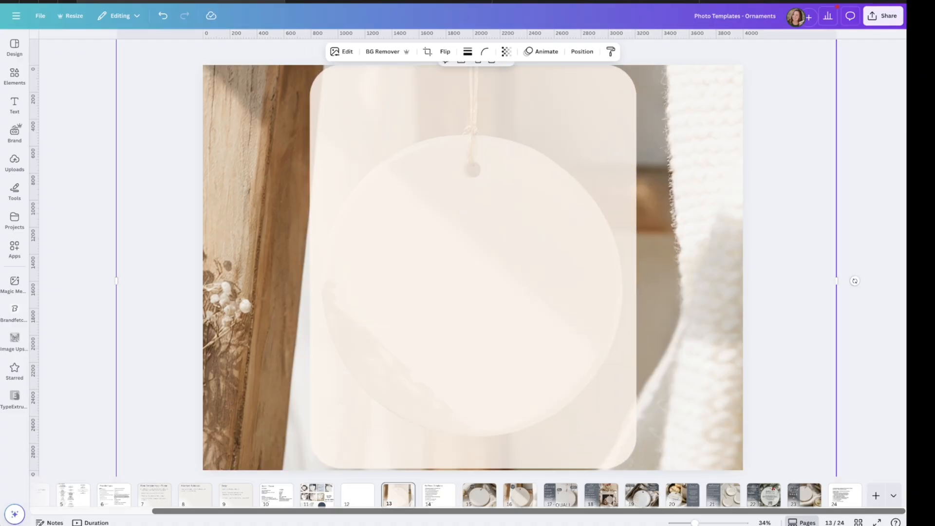
click(574, 360)
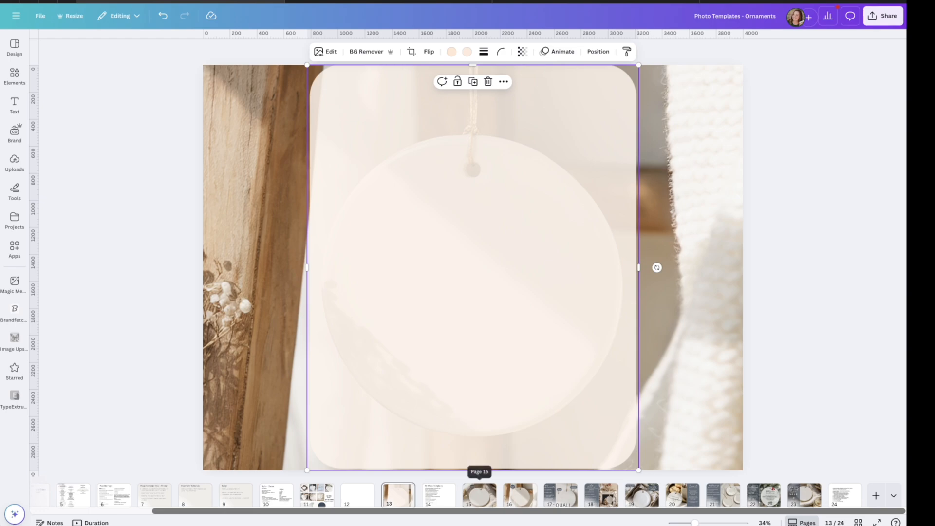
Step: Paste the translucent rounded rectangle over the "SHIPS FAST" ornament photos on pages 15 and 16 to check their layout
click(479, 495)
key(ctrl+v)
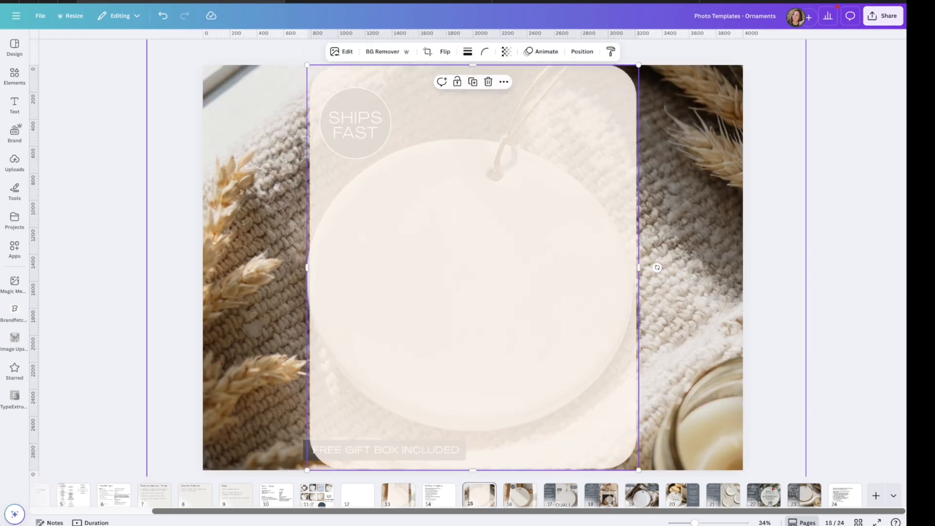
drag(574, 292, 575, 292)
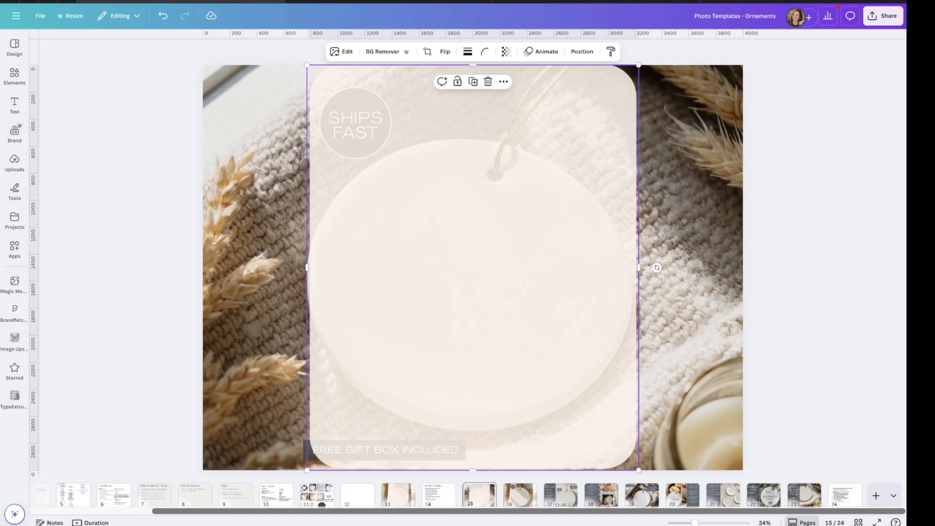
click(520, 495)
key(ctrl+v)
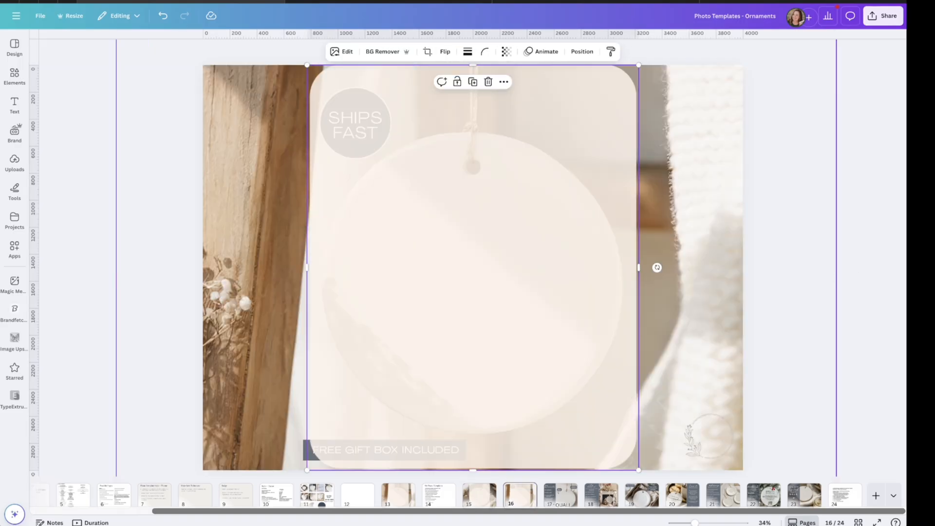
drag(535, 292, 535, 292)
click(692, 292)
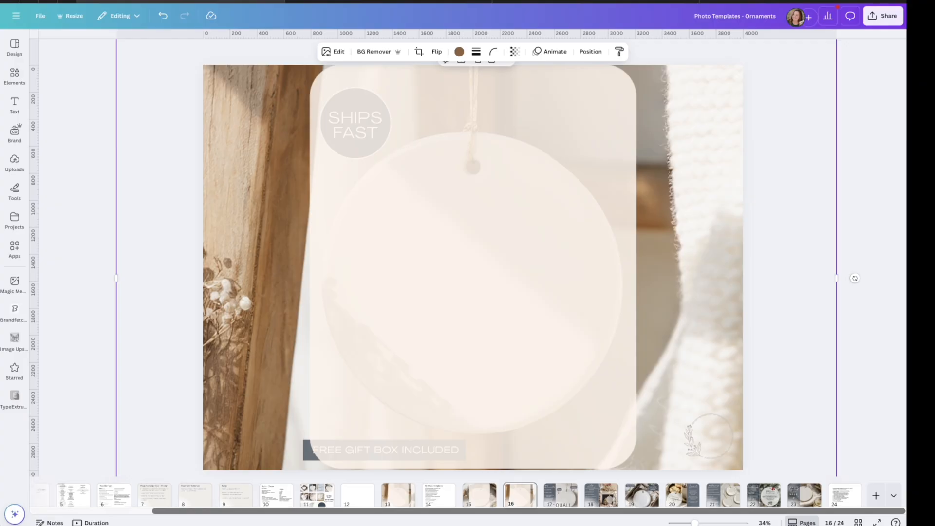
Step: Delete the pasted translucent rectangles from pages 16 and 15
click(550, 292)
key(Delete)
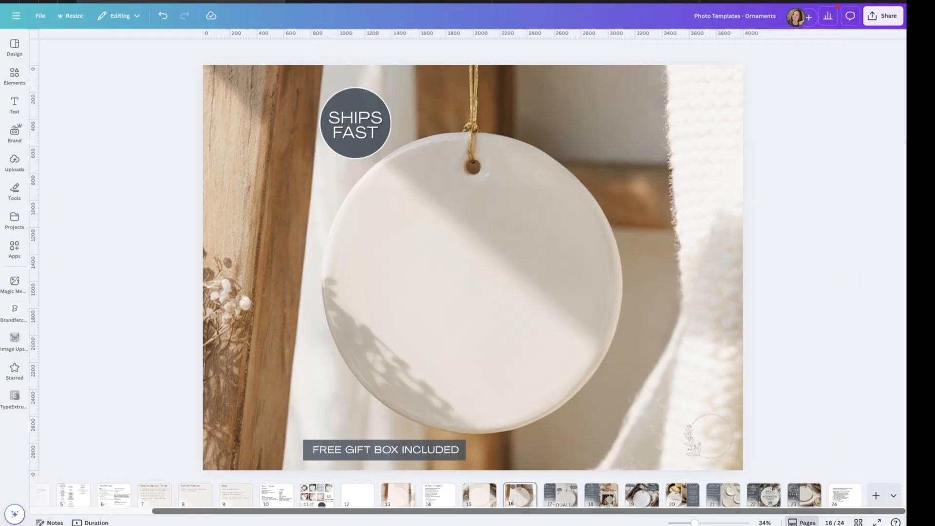
click(479, 495)
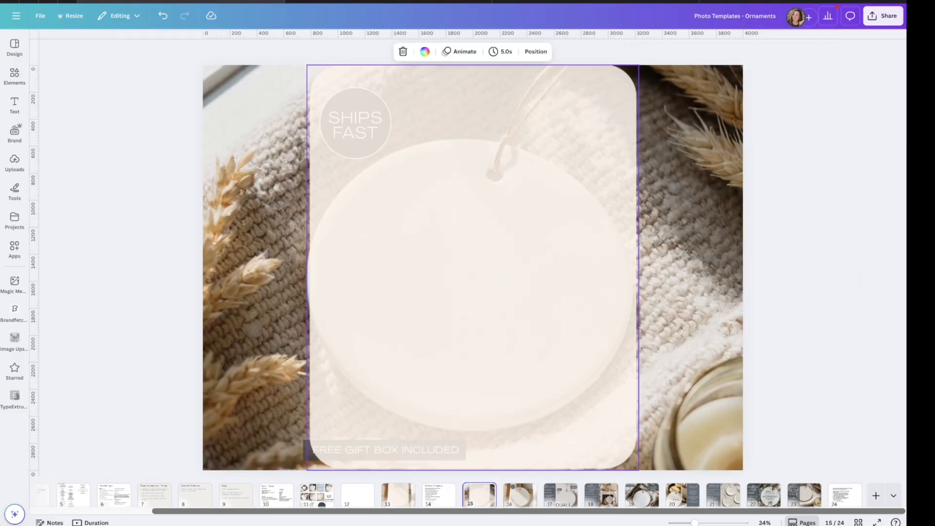
key(Delete)
click(691, 292)
click(852, 292)
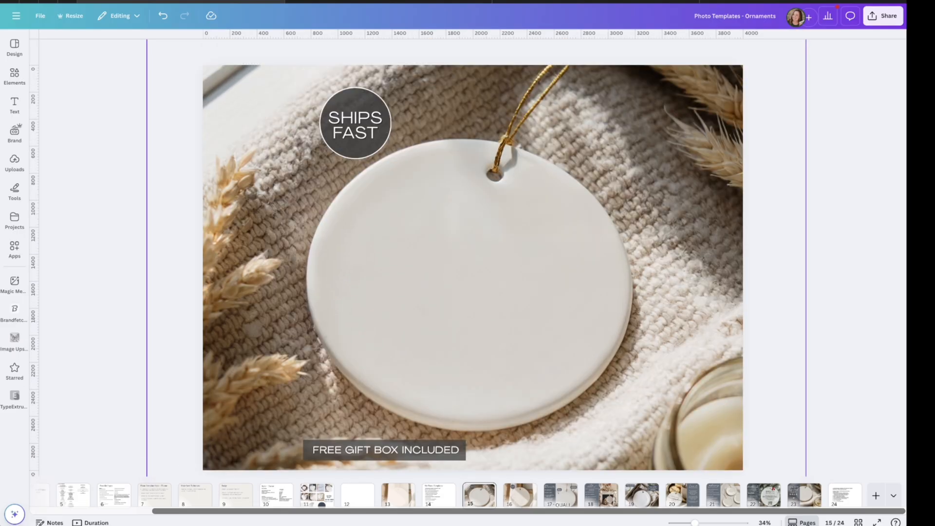
Step: Page forward through the finished templates to the sale page, and return to the "ordering multiples" page
key(Down)
key(Down)
key(Down)
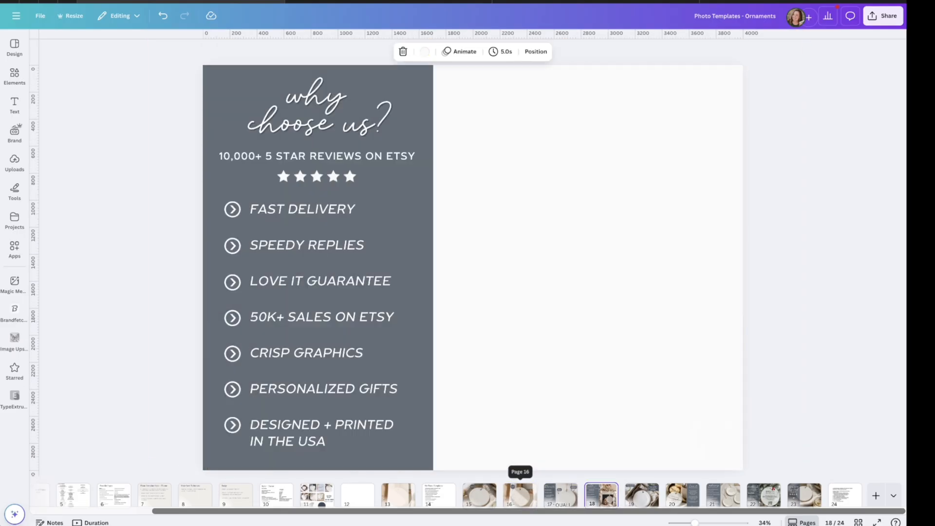
key(Down)
key(Down)
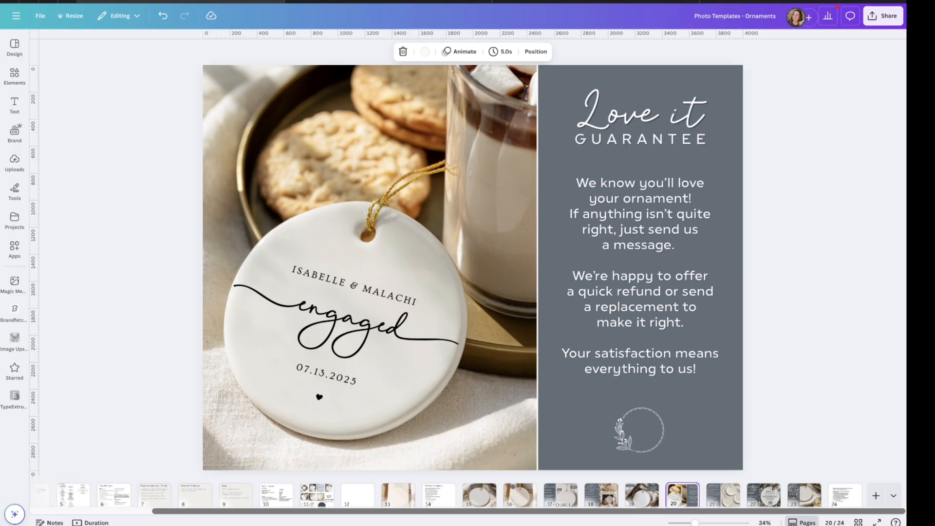
key(Down)
key(Down)
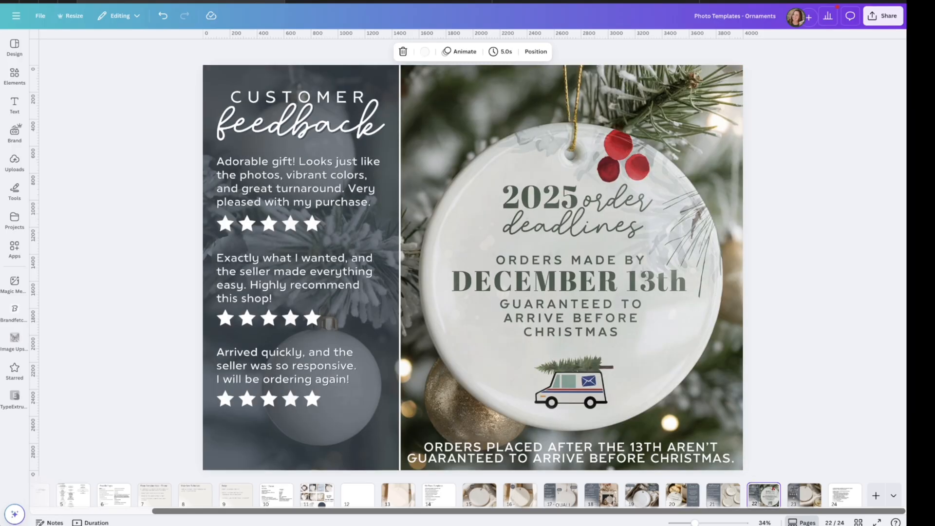
key(Down)
key(Up)
key(Up)
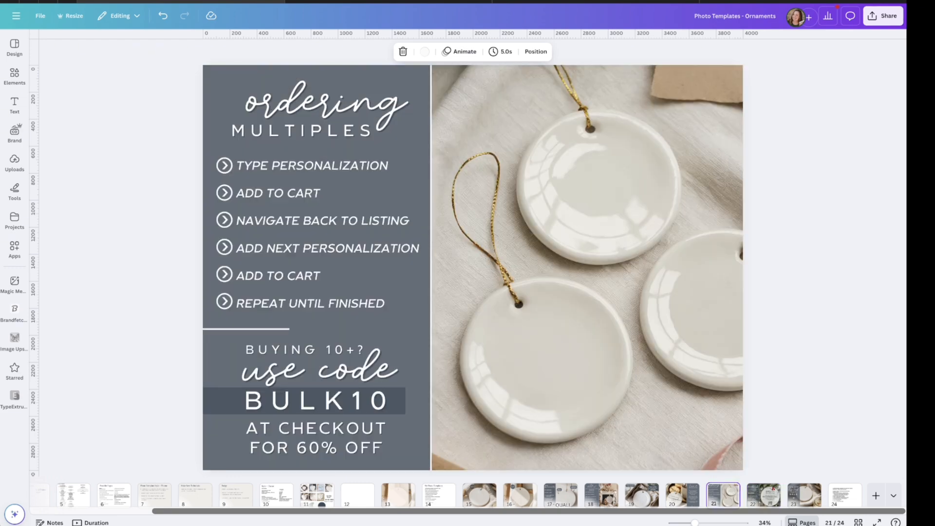
Step: Review the finished templates on pages 17, 15 and 16, and page forward through the set to the "50% OFF limited time SALE" page
click(560, 495)
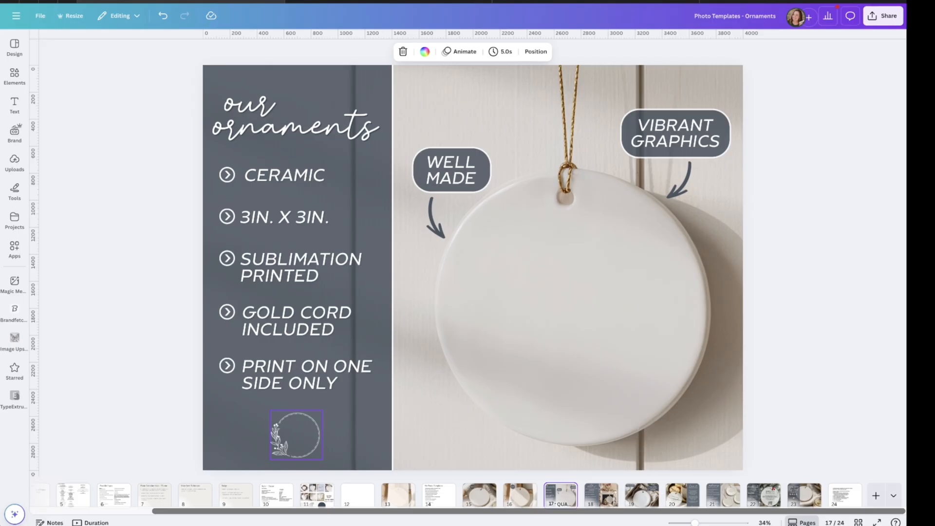
right_click(479, 495)
click(479, 495)
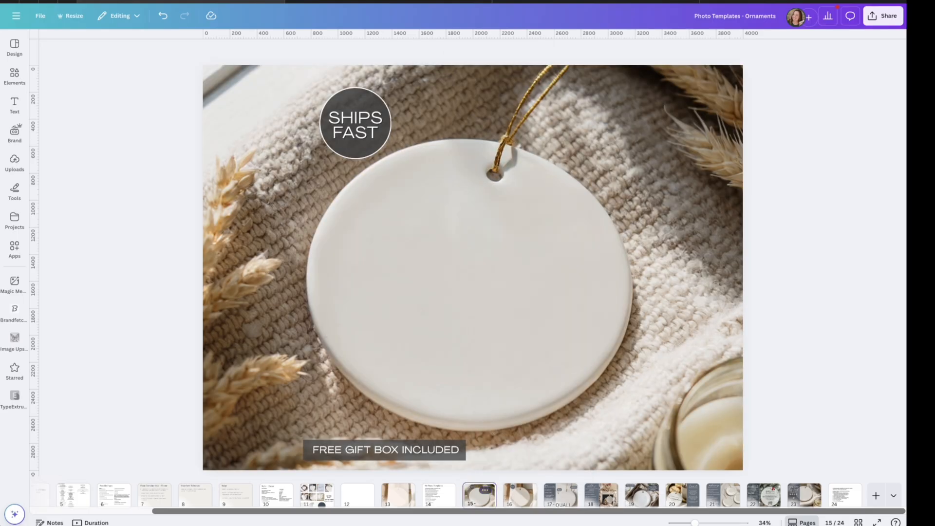
click(520, 495)
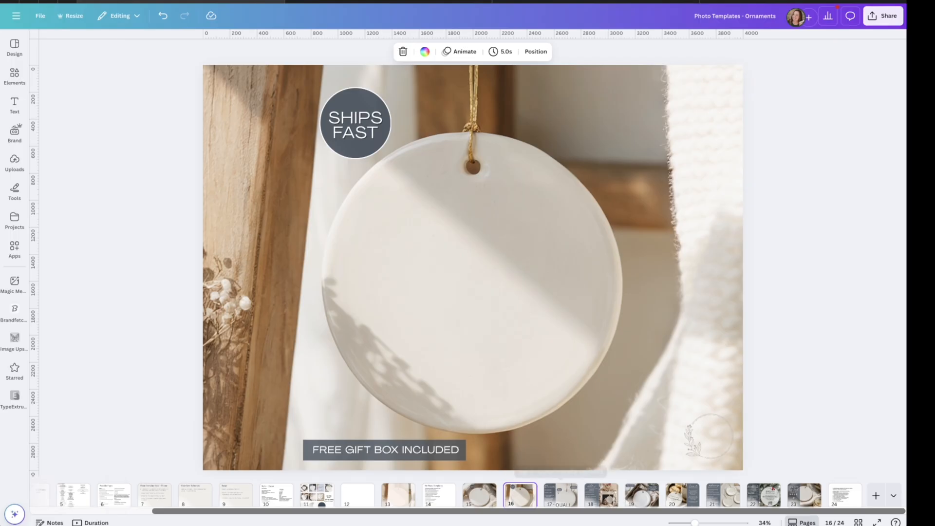
key(Right)
key(Right)
key(Right)
key(Right)
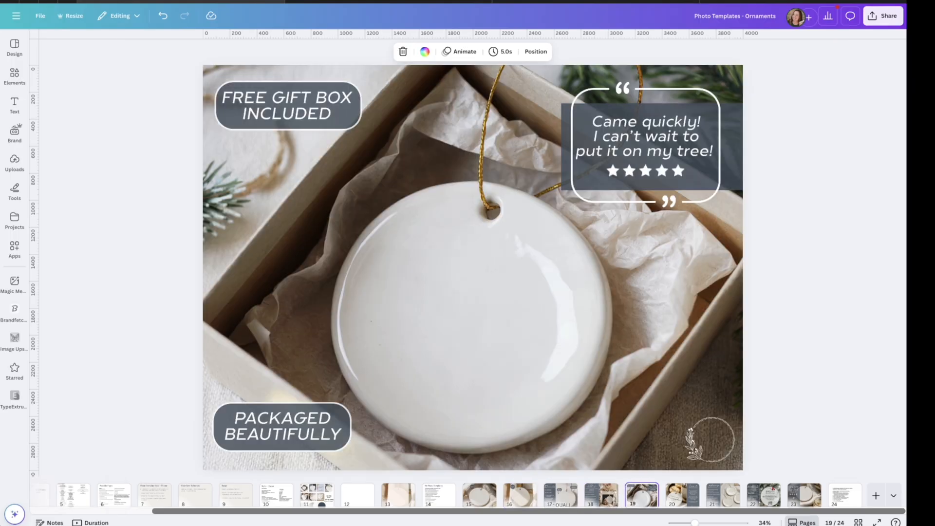
key(Right)
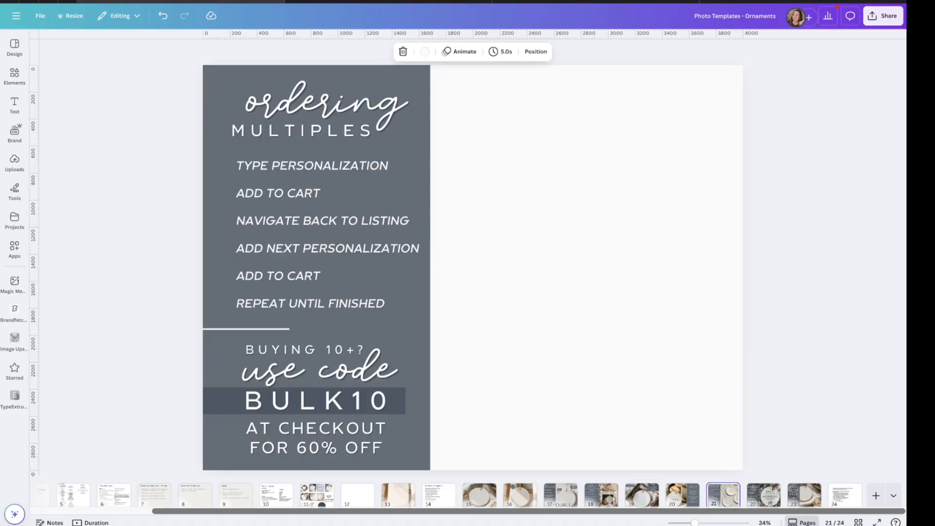
key(Right)
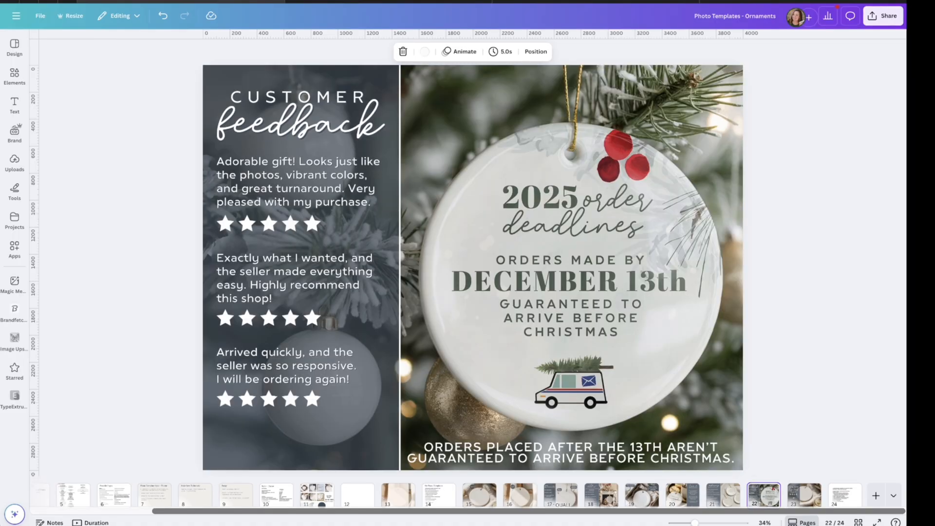
key(Right)
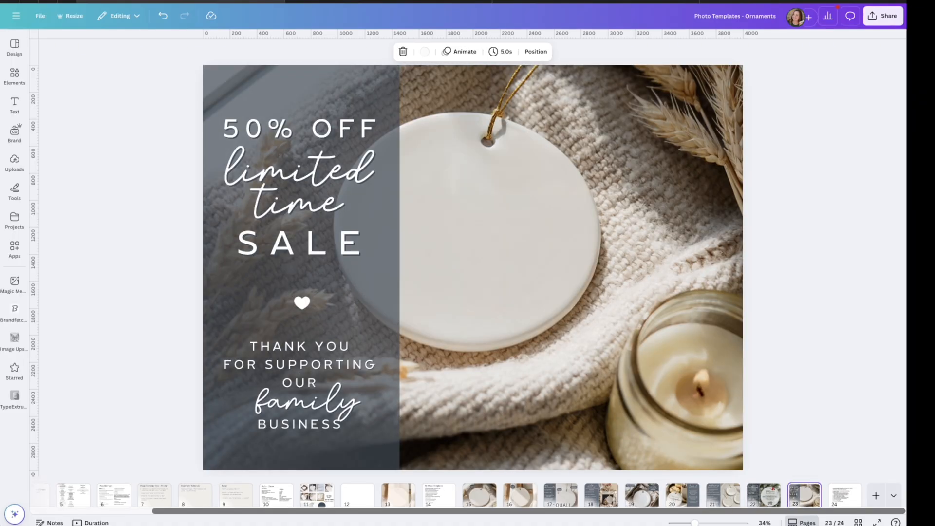